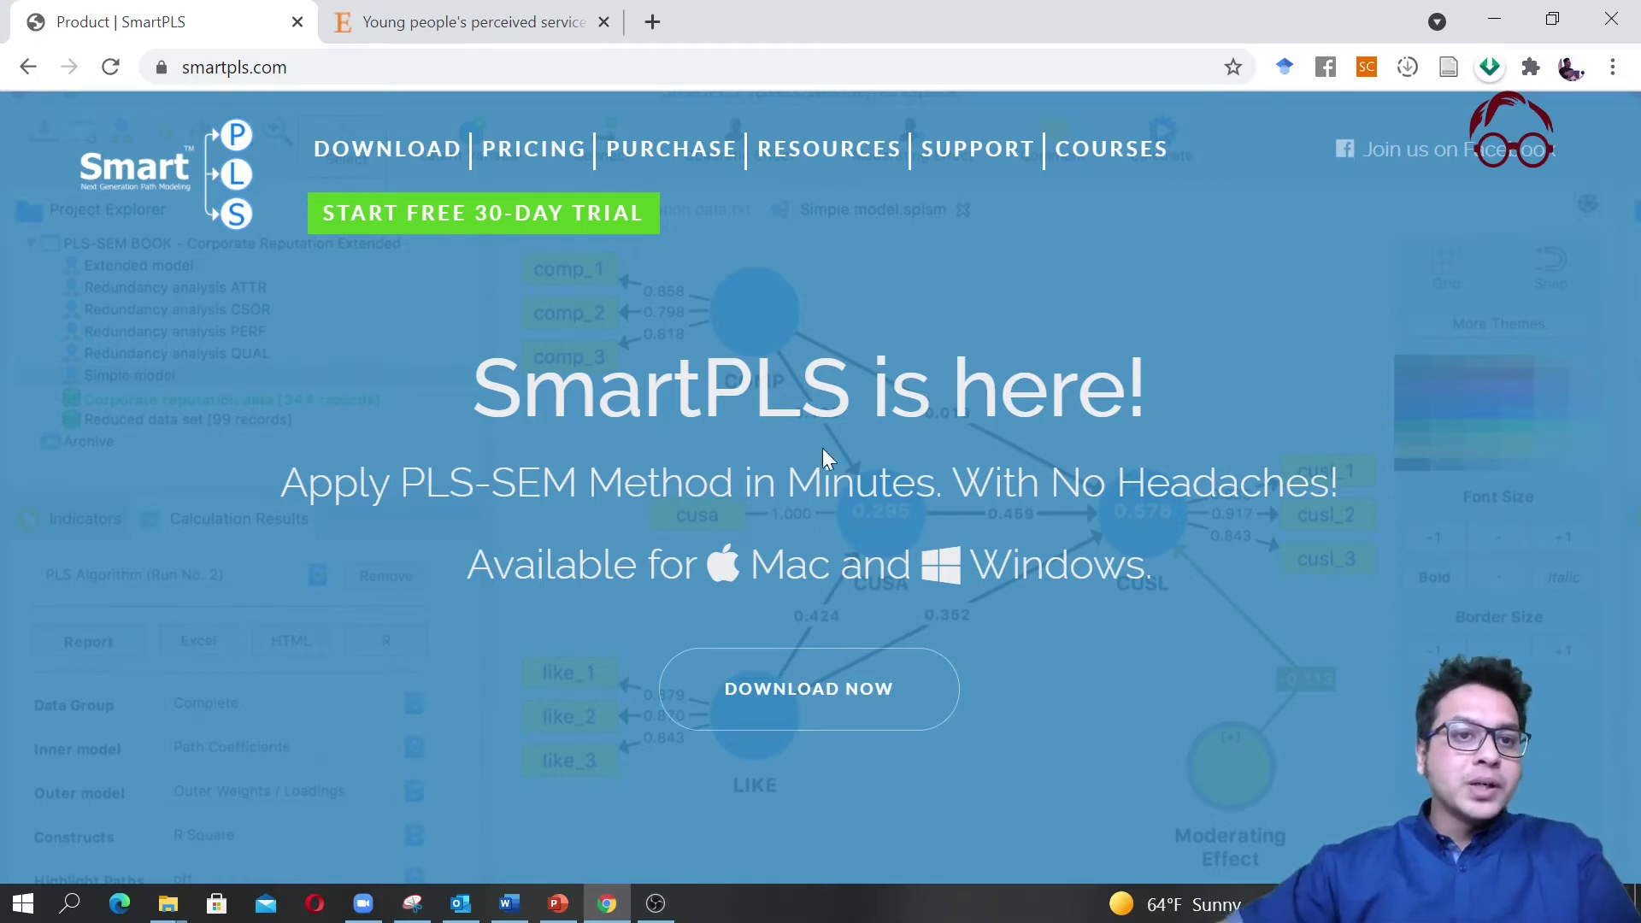
Go to smartpls.com, view the free 30-day trial signup page, then return to the SmartPLS site.
{"action": "left_click", "coordinate": [290, 67]}
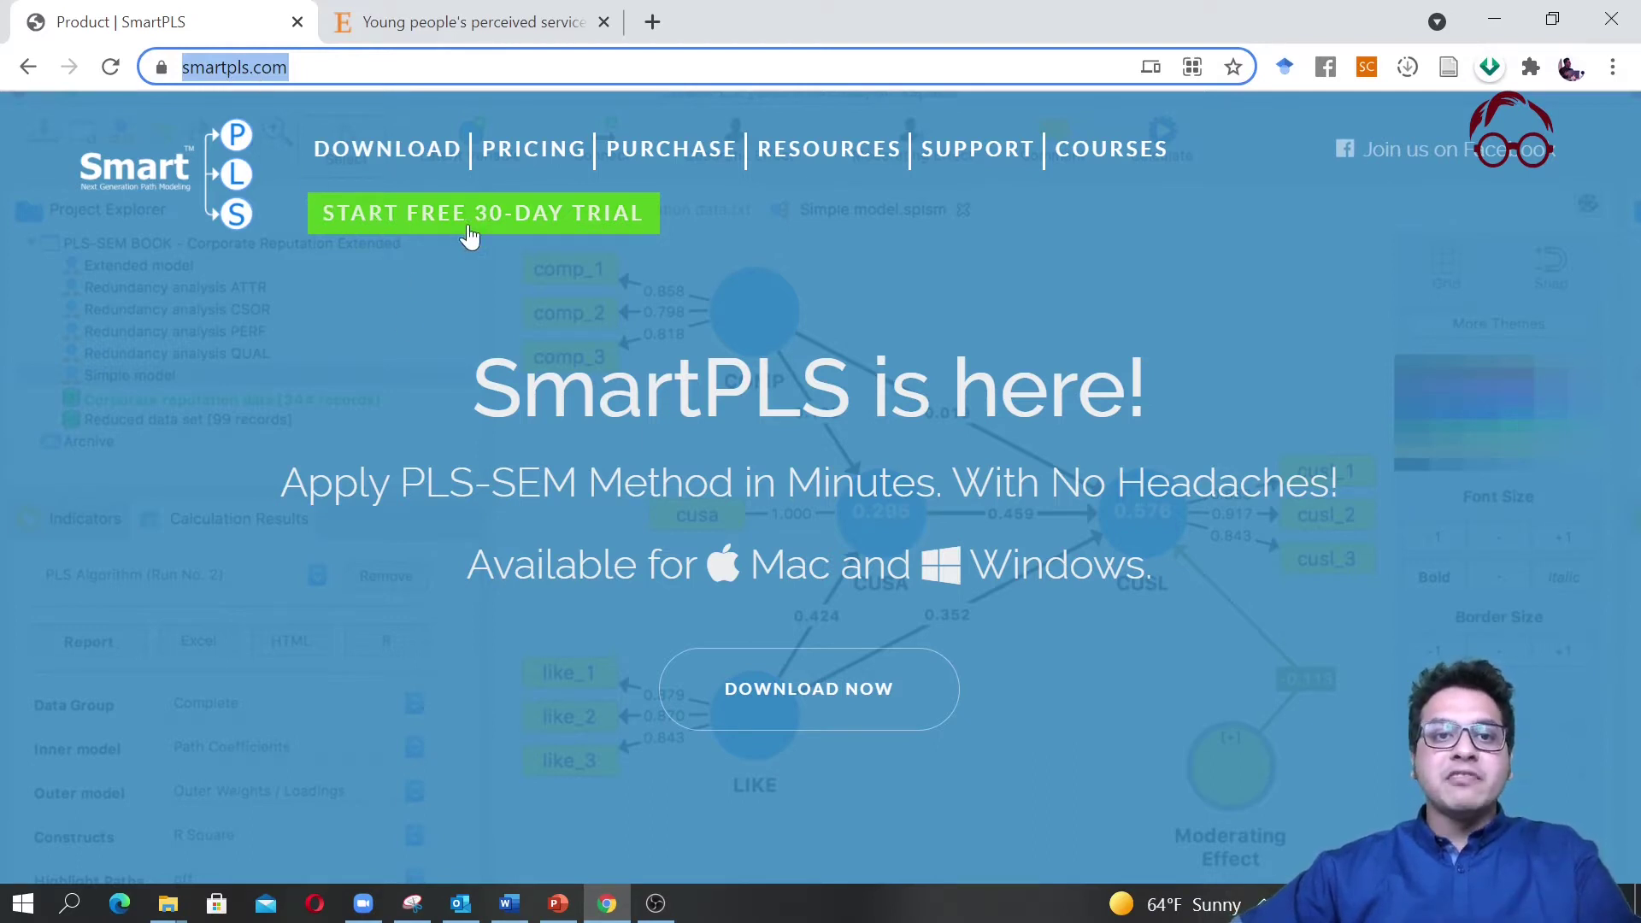
{"action": "left_click", "coordinate": [560, 220]}
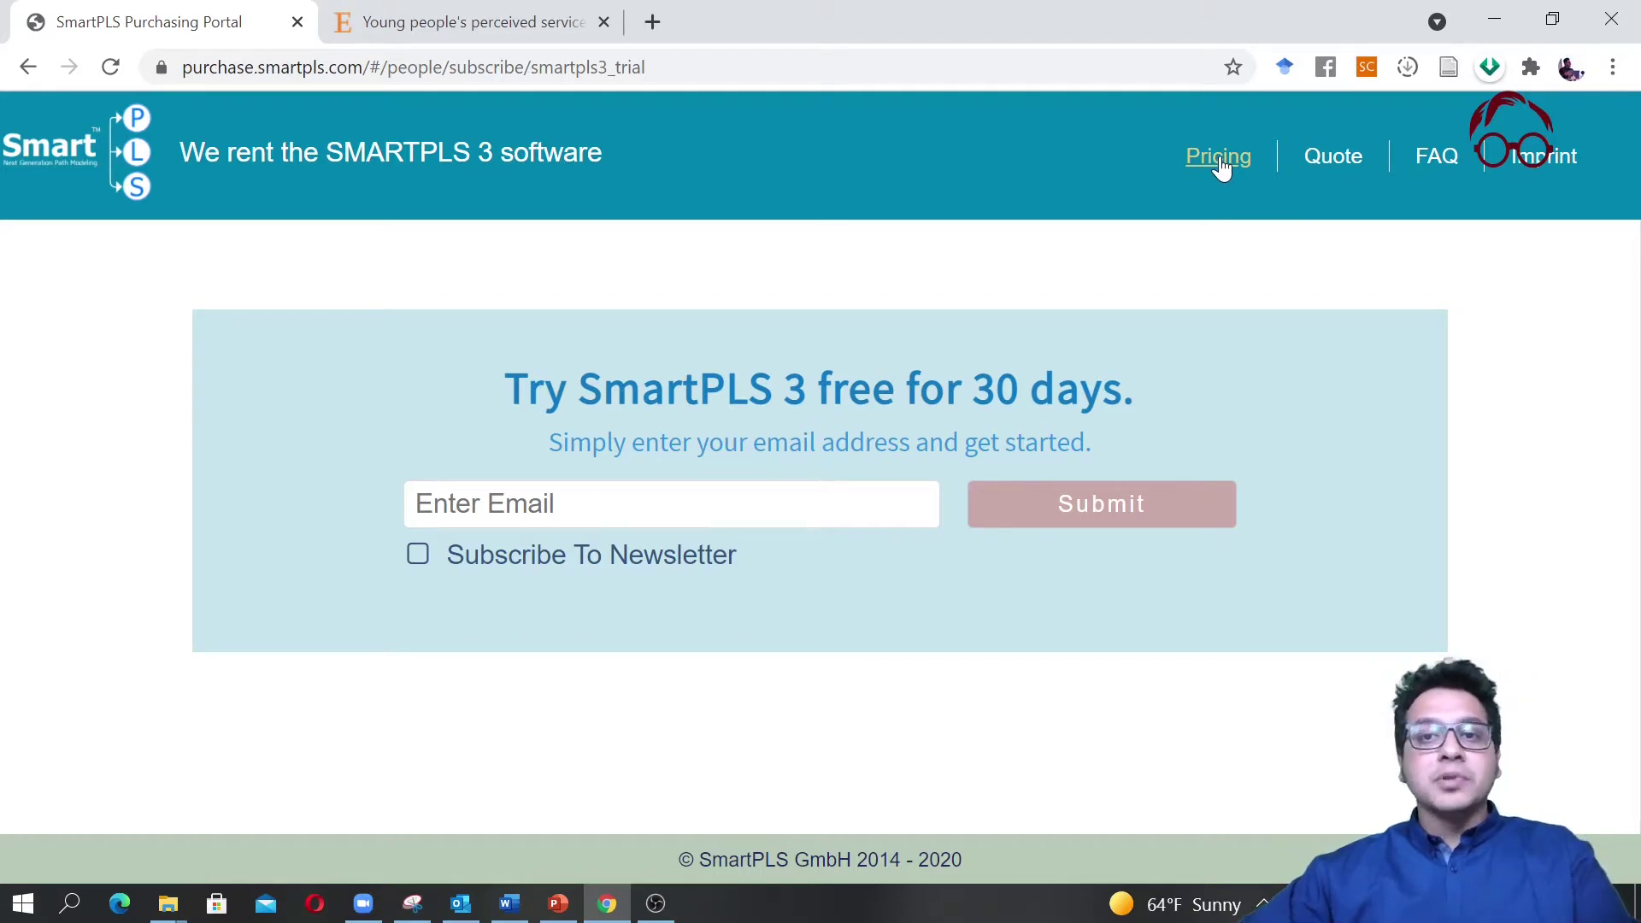
{"action": "left_click", "coordinate": [1221, 161]}
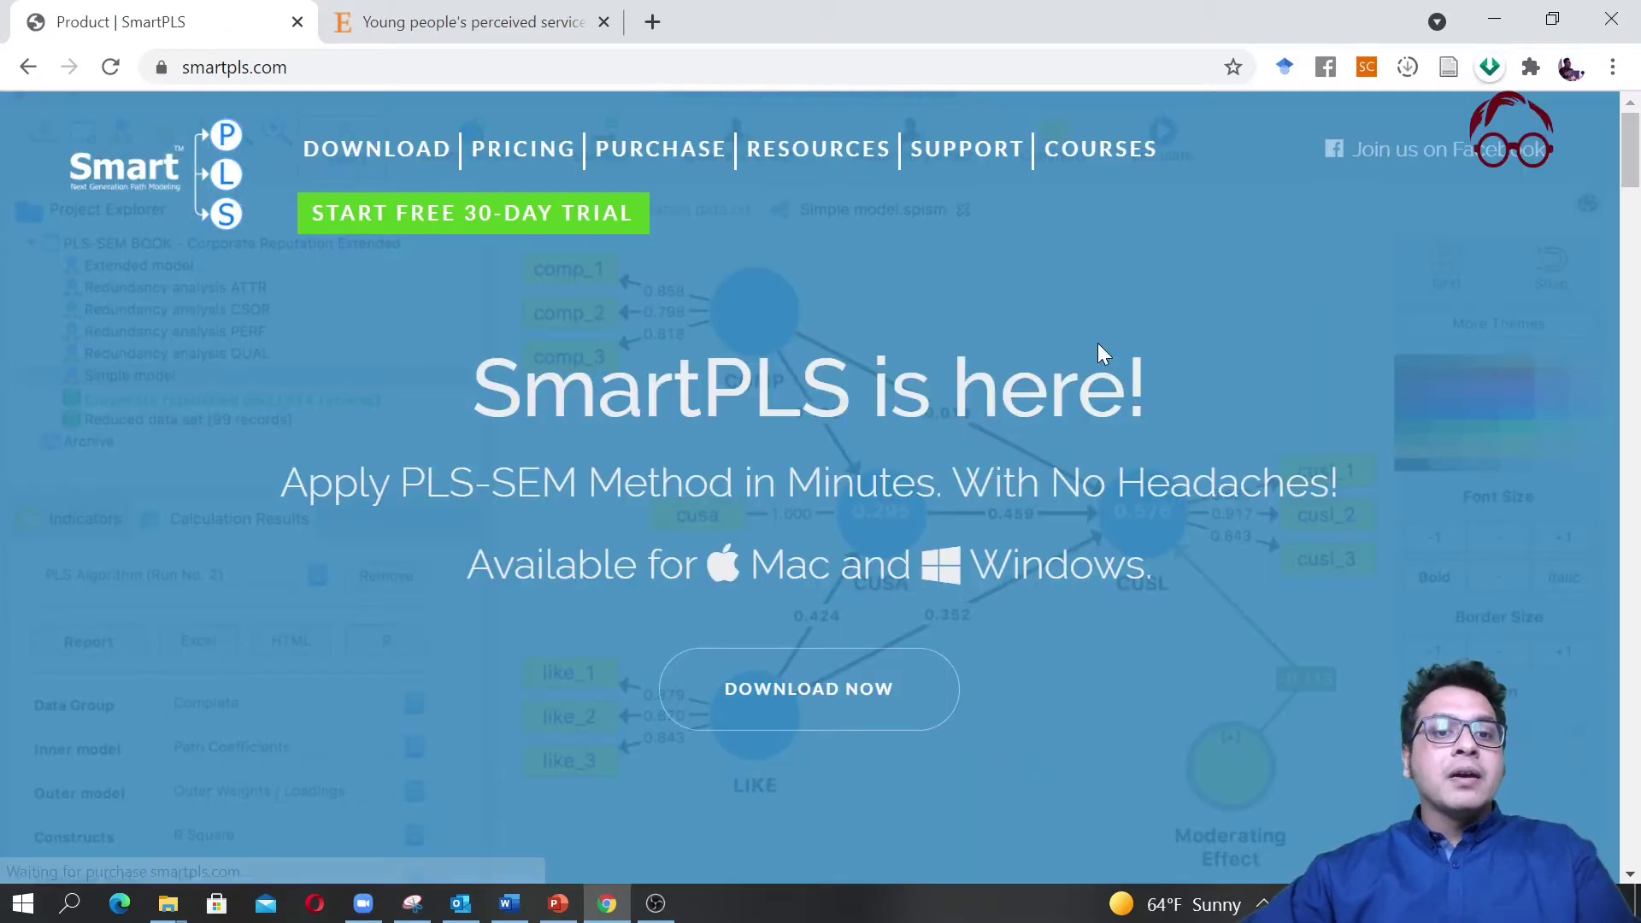
Scroll through the Student, Professional and Enterprise pricing table, ending back at the top.
{"action": "scroll", "coordinate": [1053, 346], "scroll_direction": "down", "scroll_amount": 2}
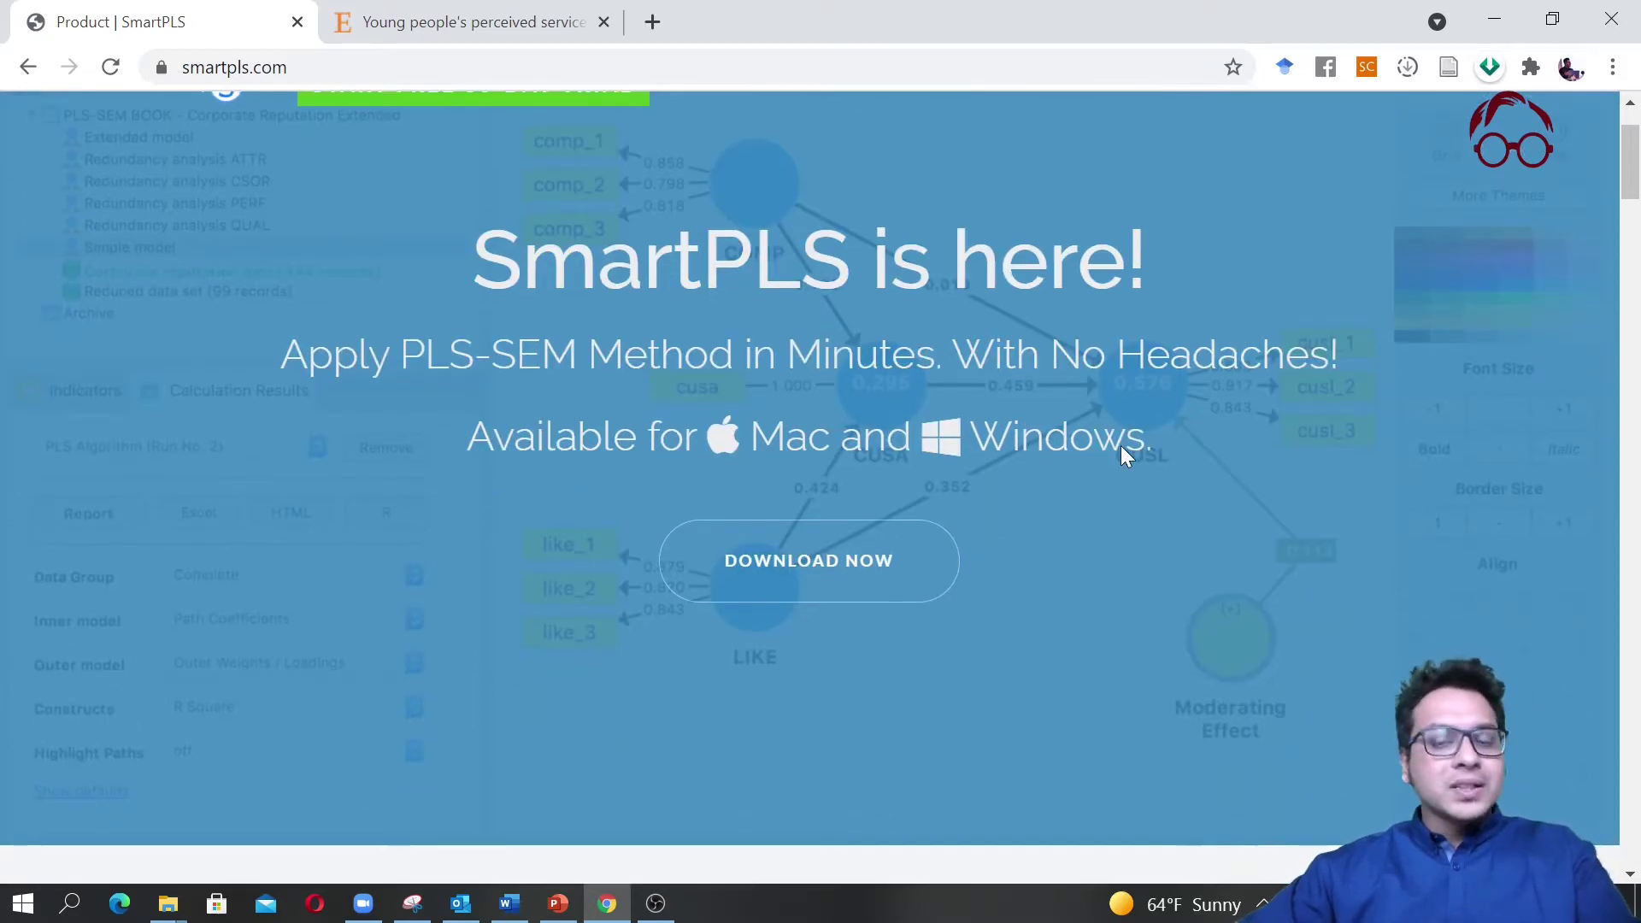
{"action": "scroll", "coordinate": [1120, 444], "scroll_direction": "up", "scroll_amount": 2}
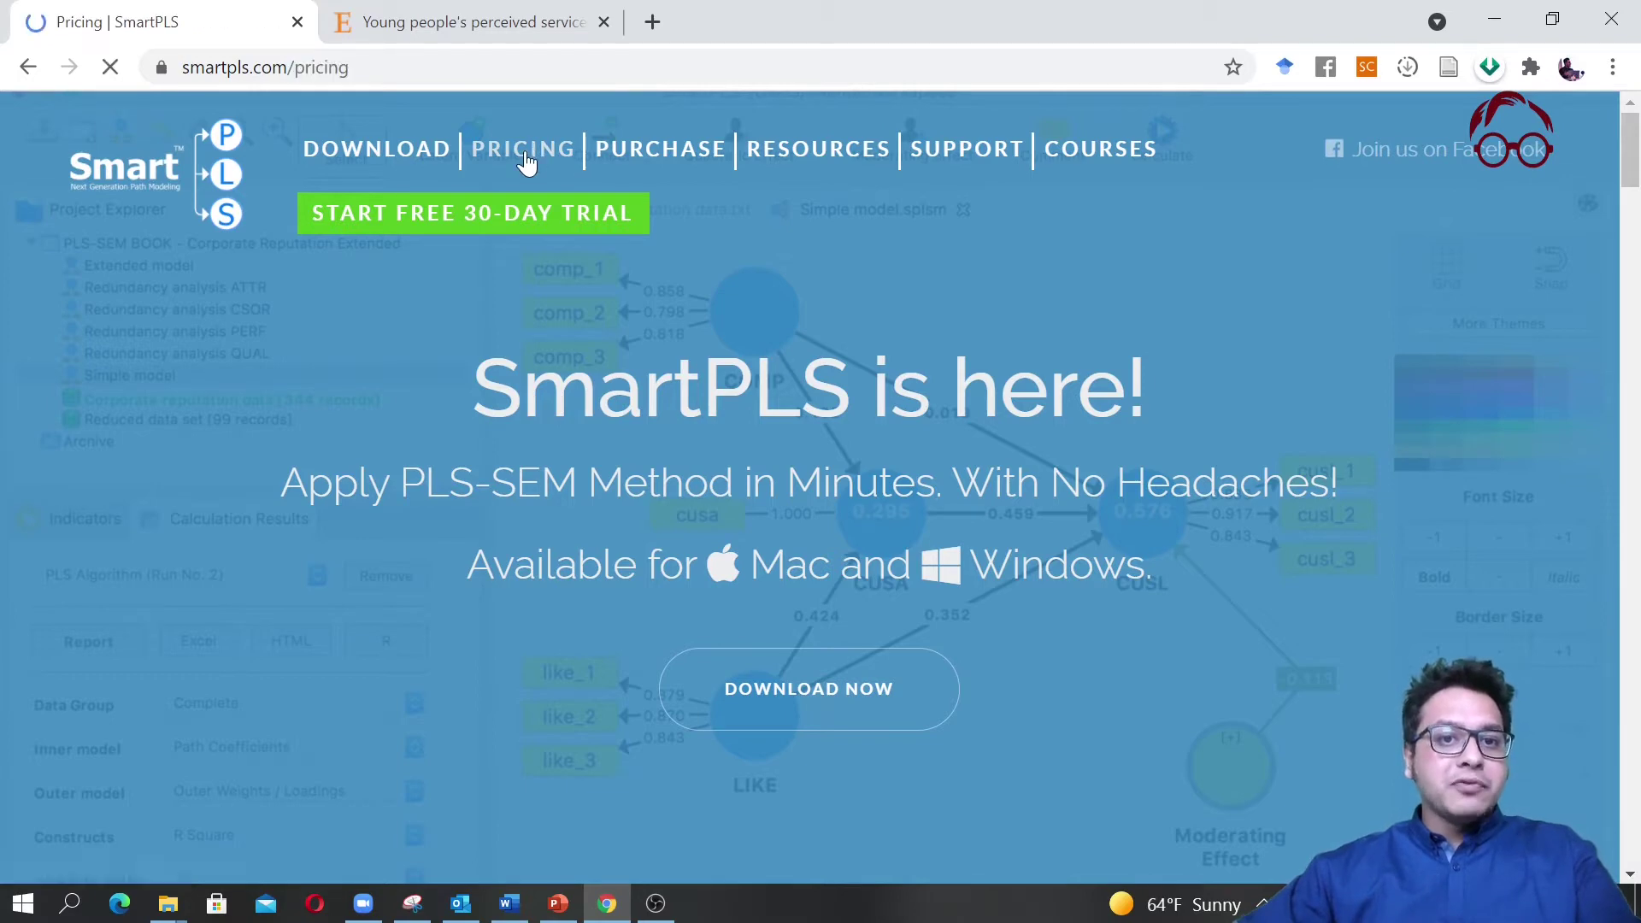
{"action": "scroll", "coordinate": [1028, 654], "scroll_direction": "down", "scroll_amount": 3}
{"action": "scroll", "coordinate": [1025, 656], "scroll_direction": "down", "scroll_amount": 1}
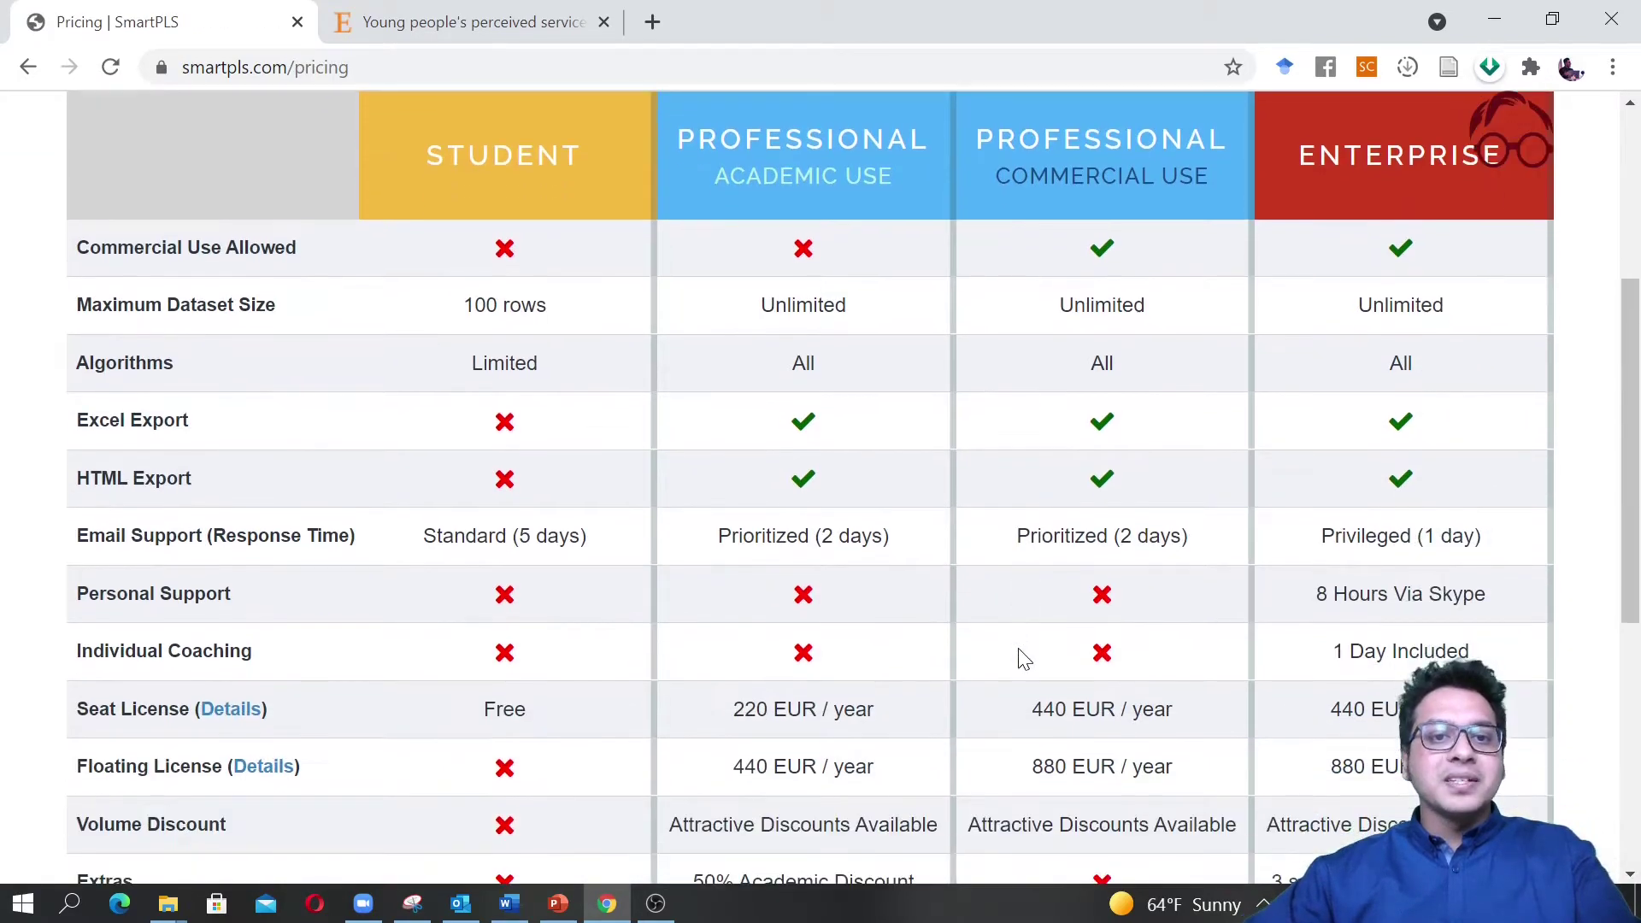
{"action": "scroll", "coordinate": [989, 653], "scroll_direction": "down", "scroll_amount": 1}
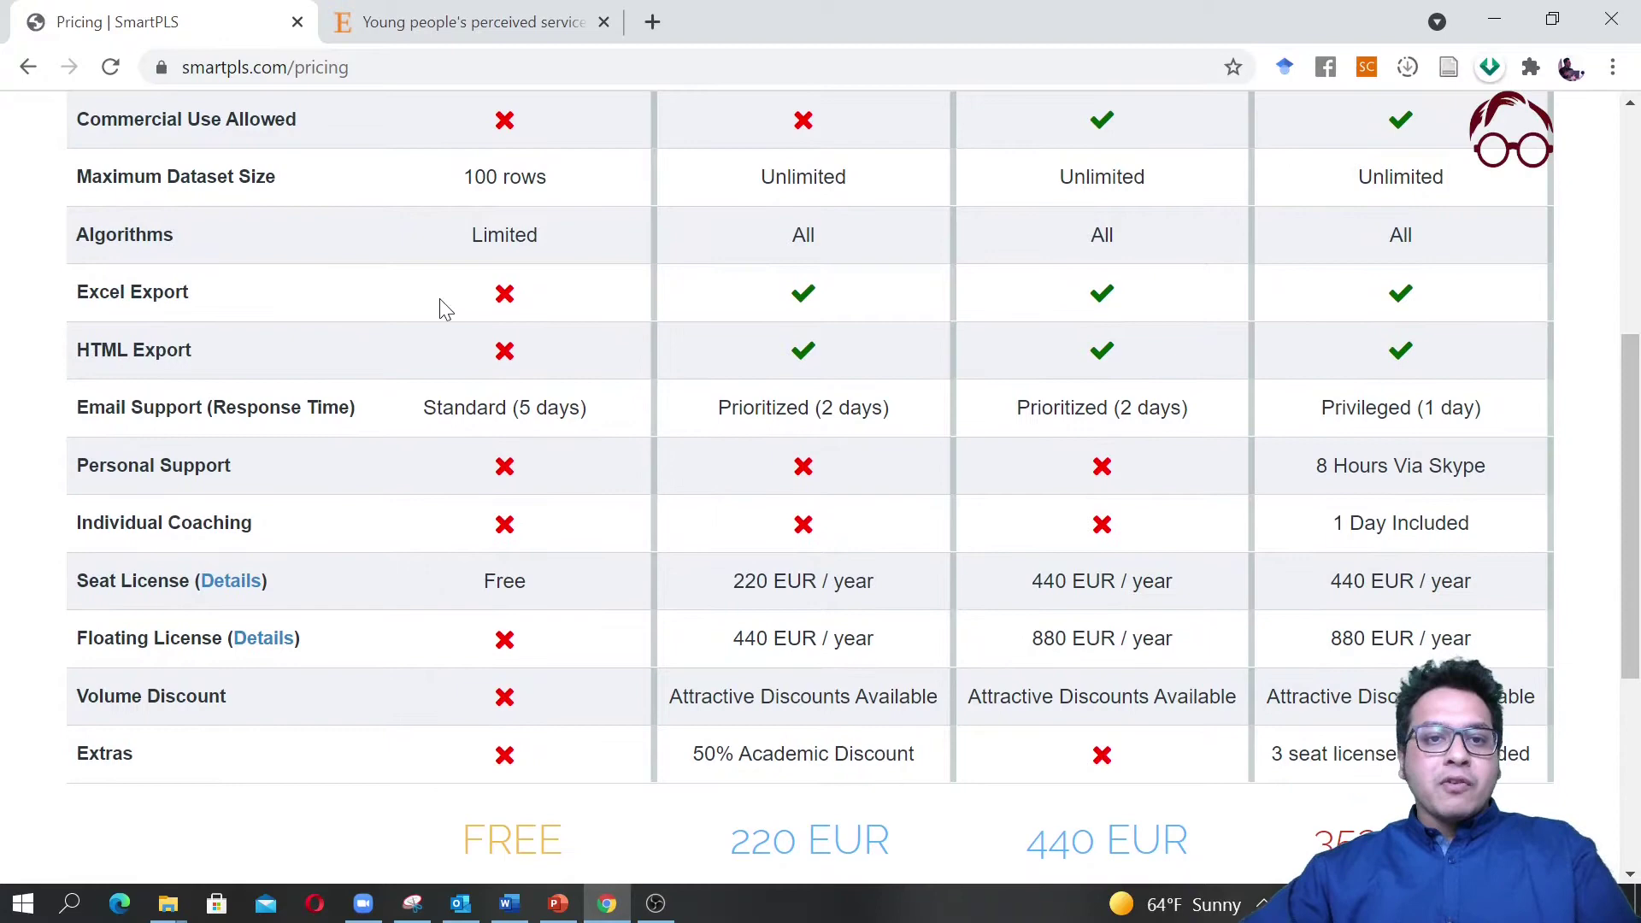
{"action": "scroll", "coordinate": [525, 770], "scroll_direction": "up", "scroll_amount": 1}
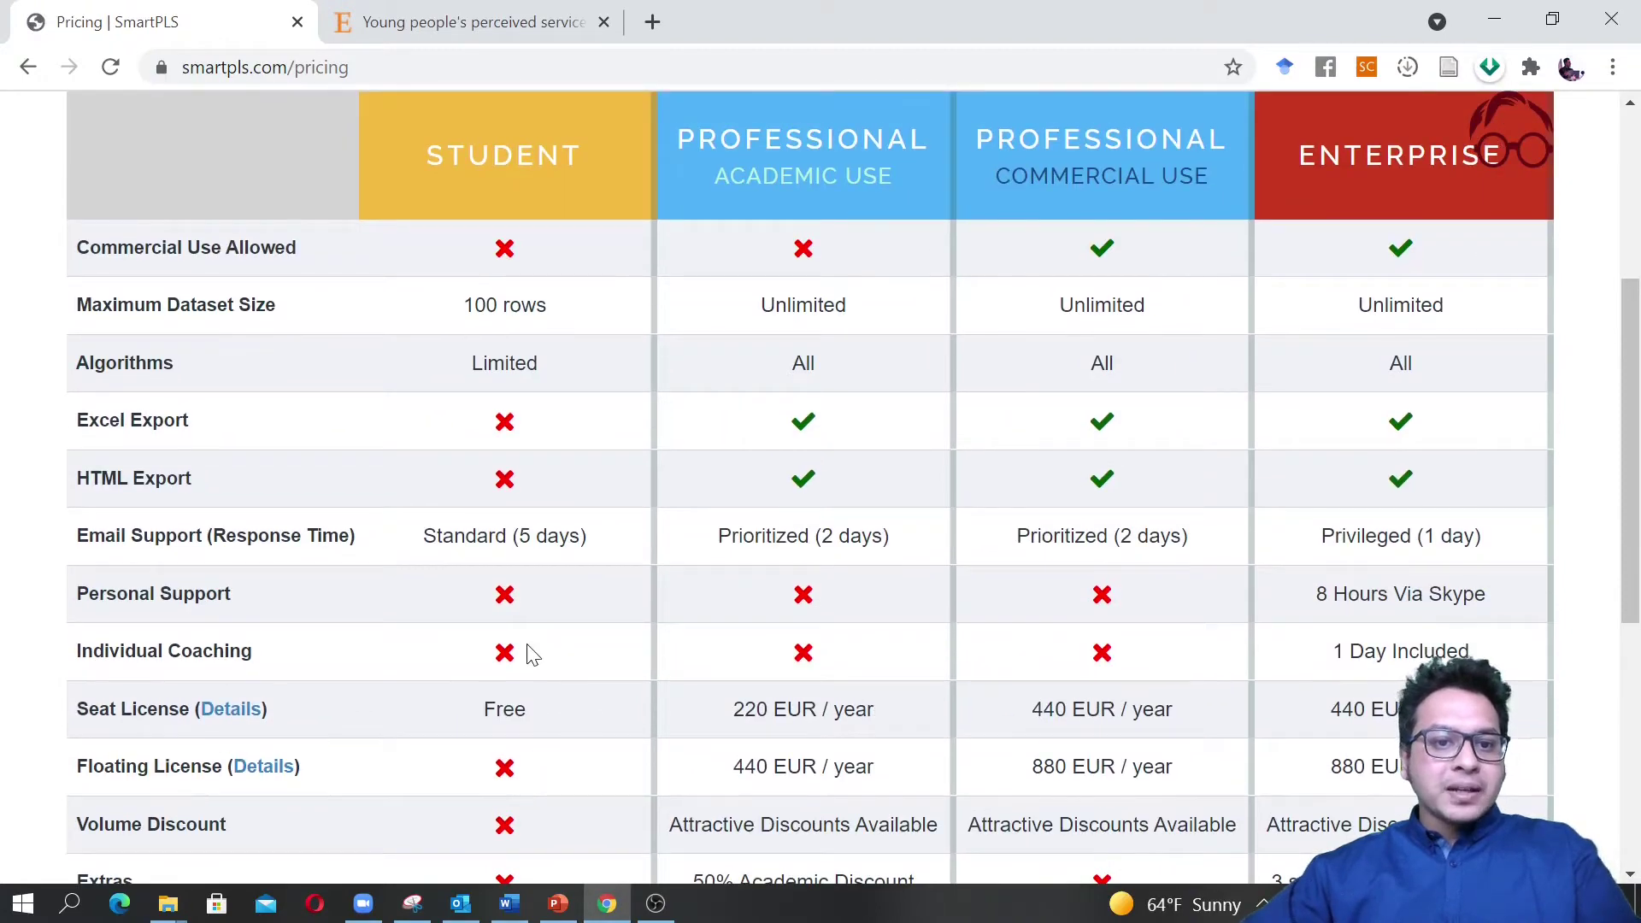
{"action": "scroll", "coordinate": [530, 654], "scroll_direction": "down", "scroll_amount": 2}
{"action": "scroll", "coordinate": [575, 722], "scroll_direction": "up", "scroll_amount": 3}
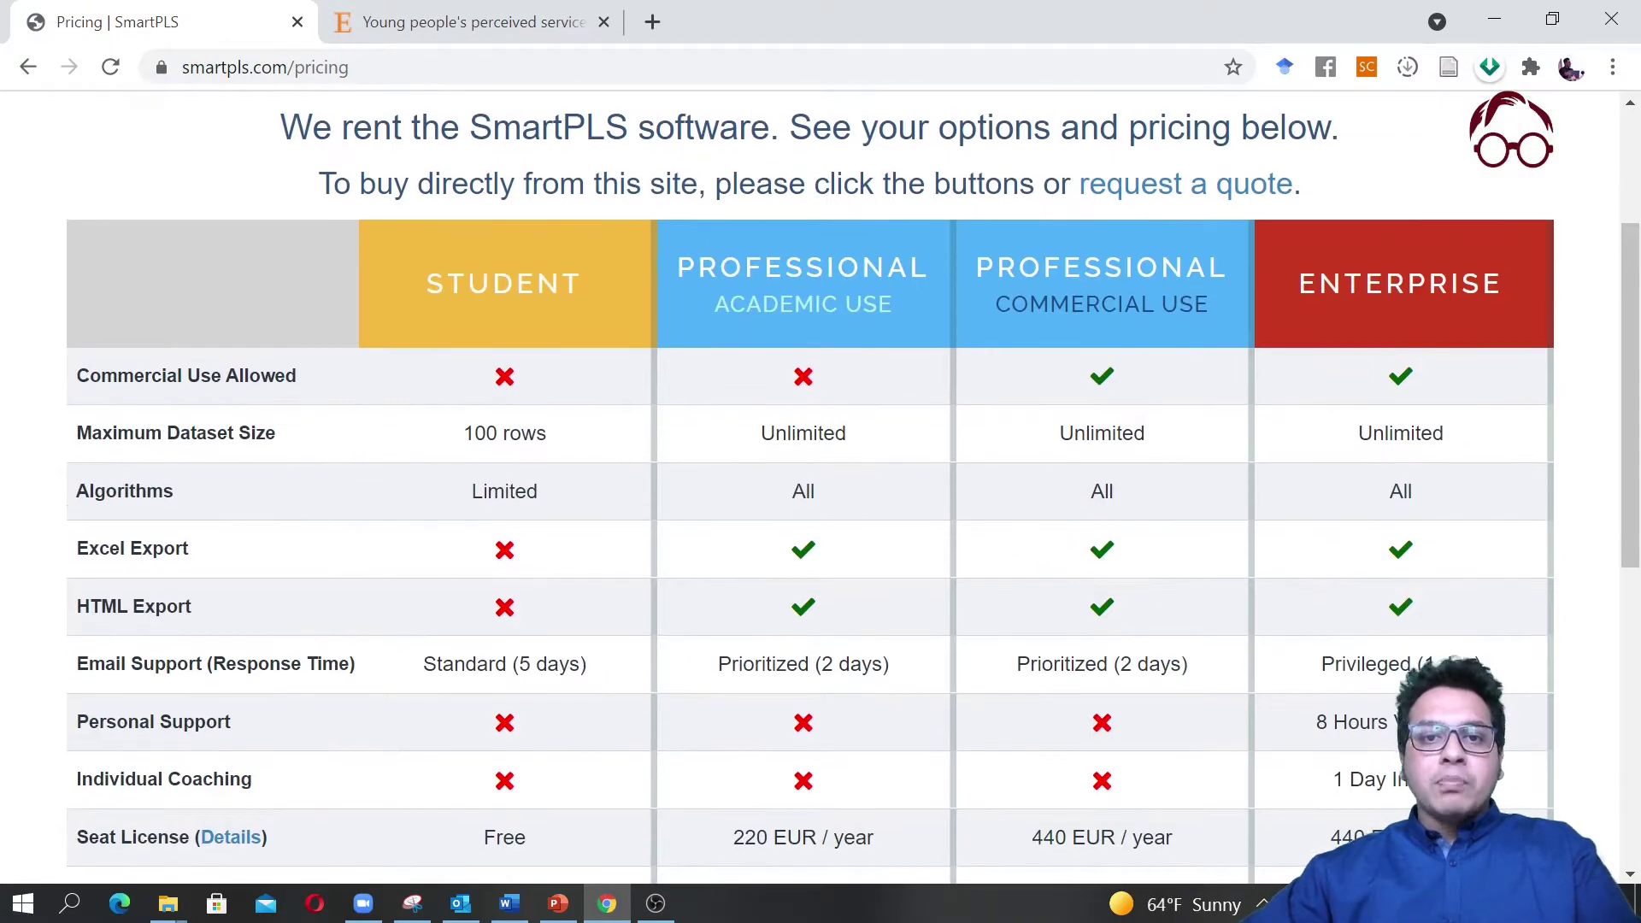
{"action": "scroll", "coordinate": [825, 347], "scroll_direction": "down", "scroll_amount": 5}
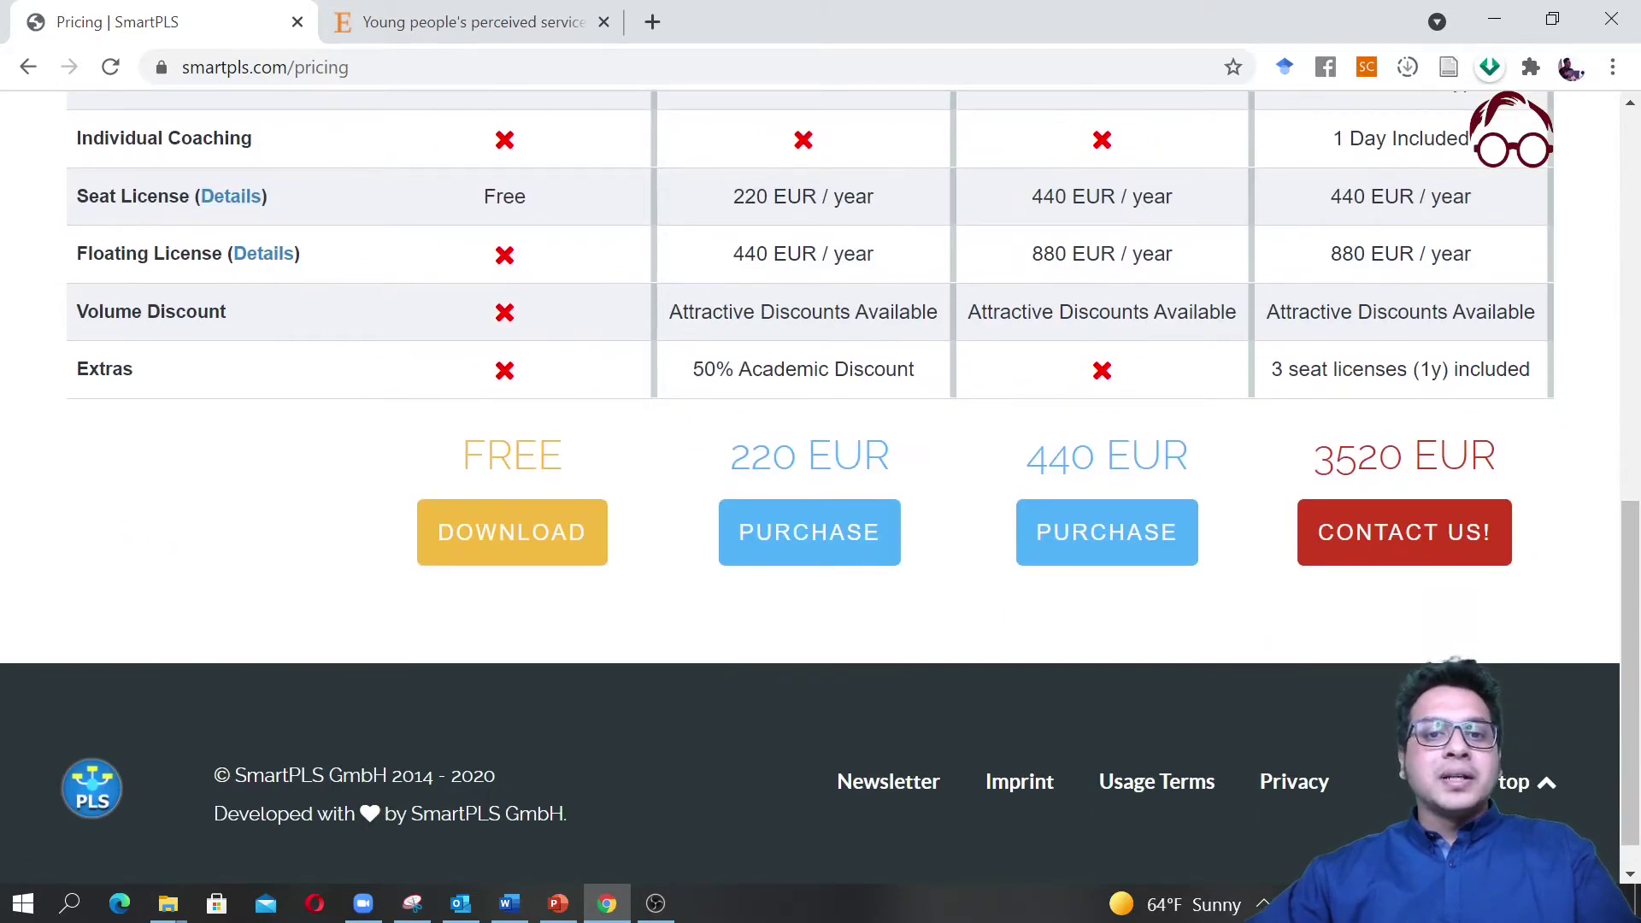
{"action": "scroll", "coordinate": [1030, 554], "scroll_direction": "up", "scroll_amount": 4}
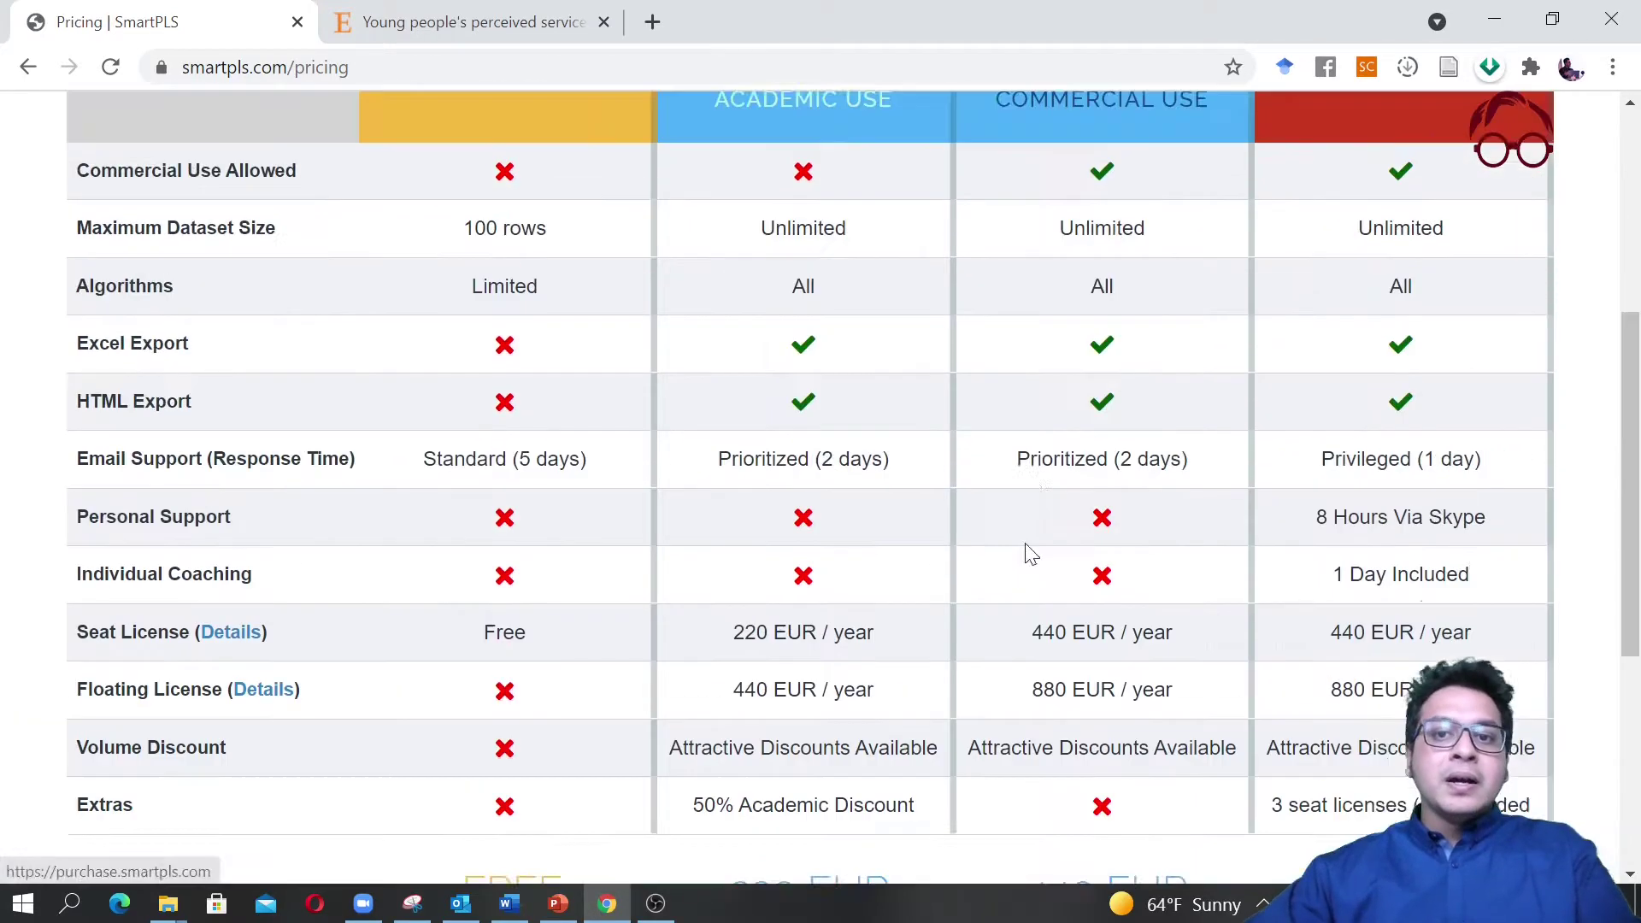
{"action": "scroll", "coordinate": [1030, 554], "scroll_direction": "up", "scroll_amount": 3}
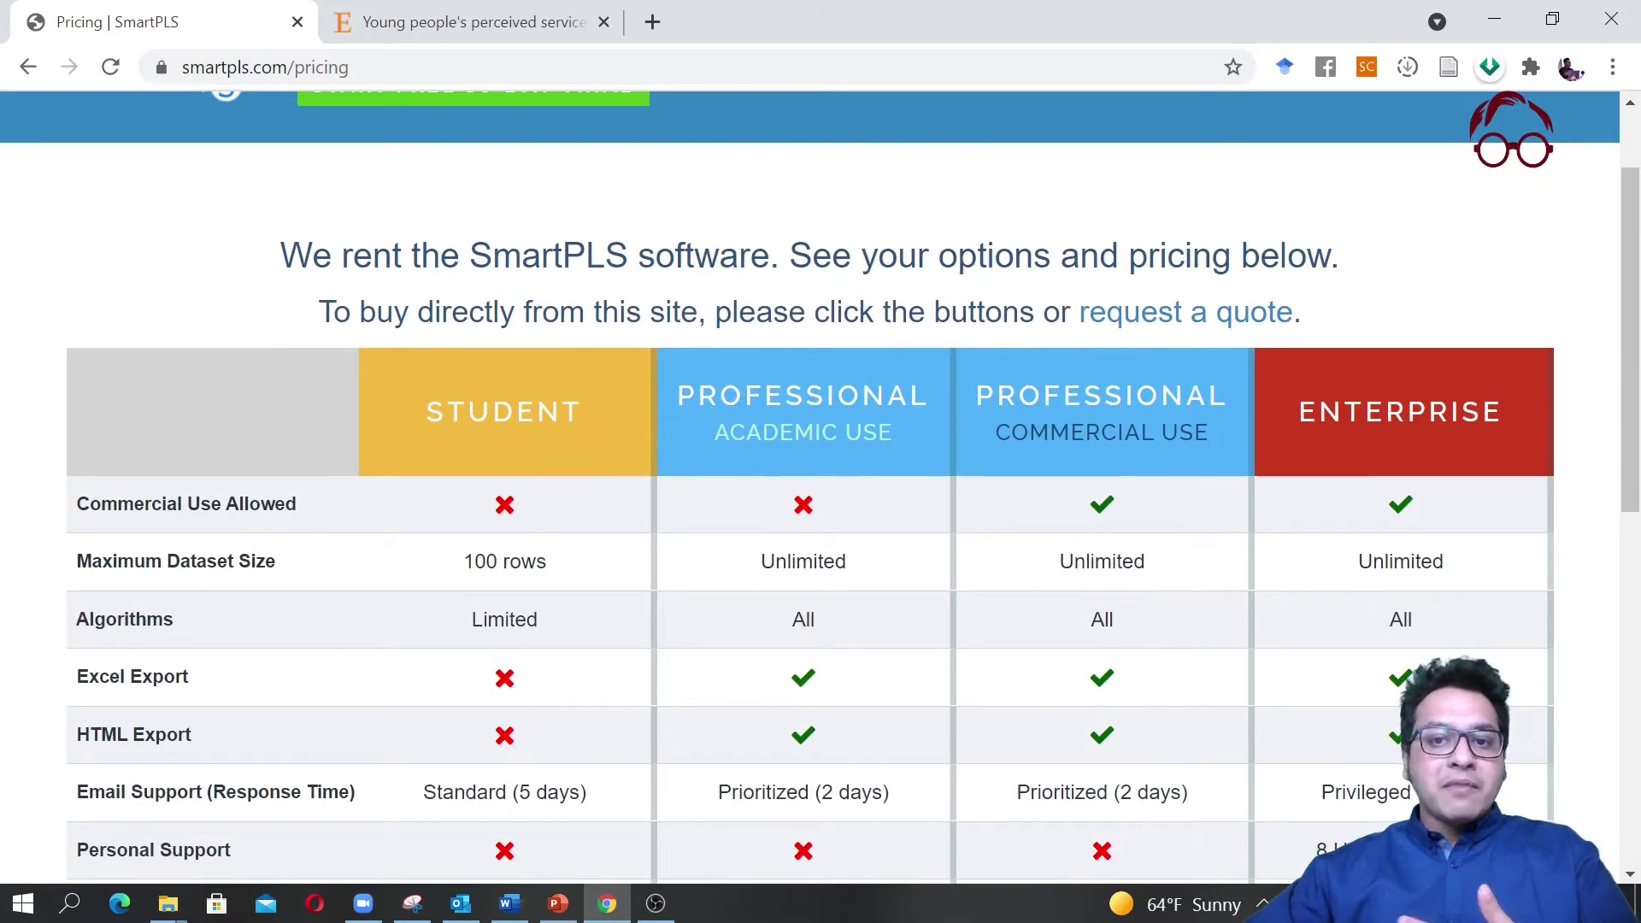
{"action": "scroll", "coordinate": [1199, 461], "scroll_direction": "down", "scroll_amount": 3}
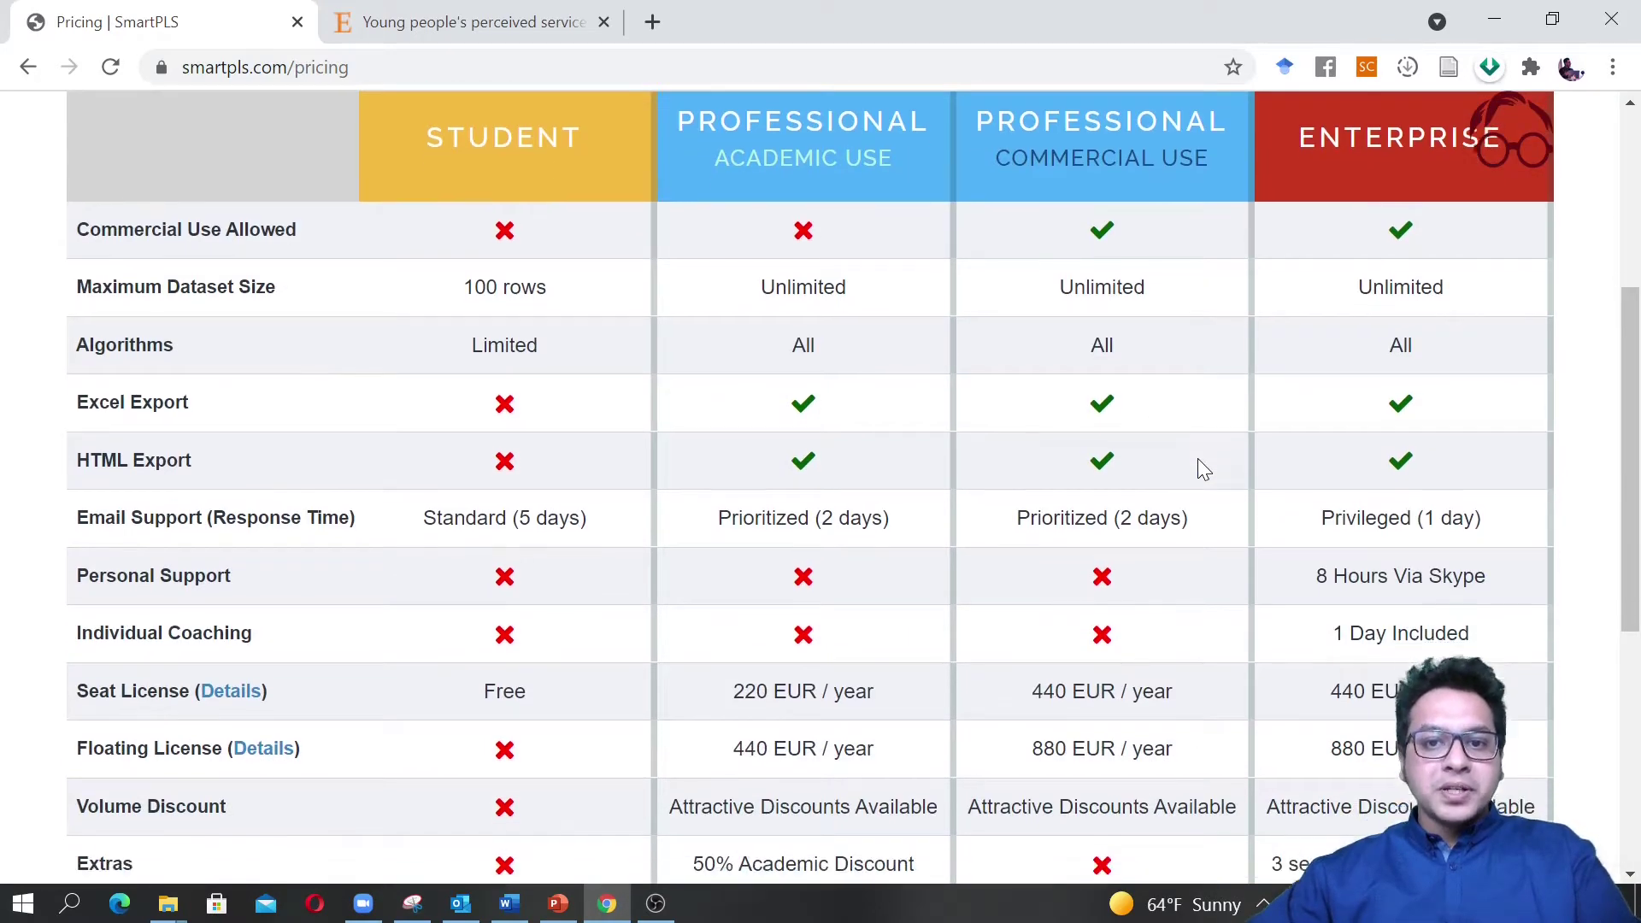
{"action": "scroll", "coordinate": [1197, 469], "scroll_direction": "down", "scroll_amount": 3}
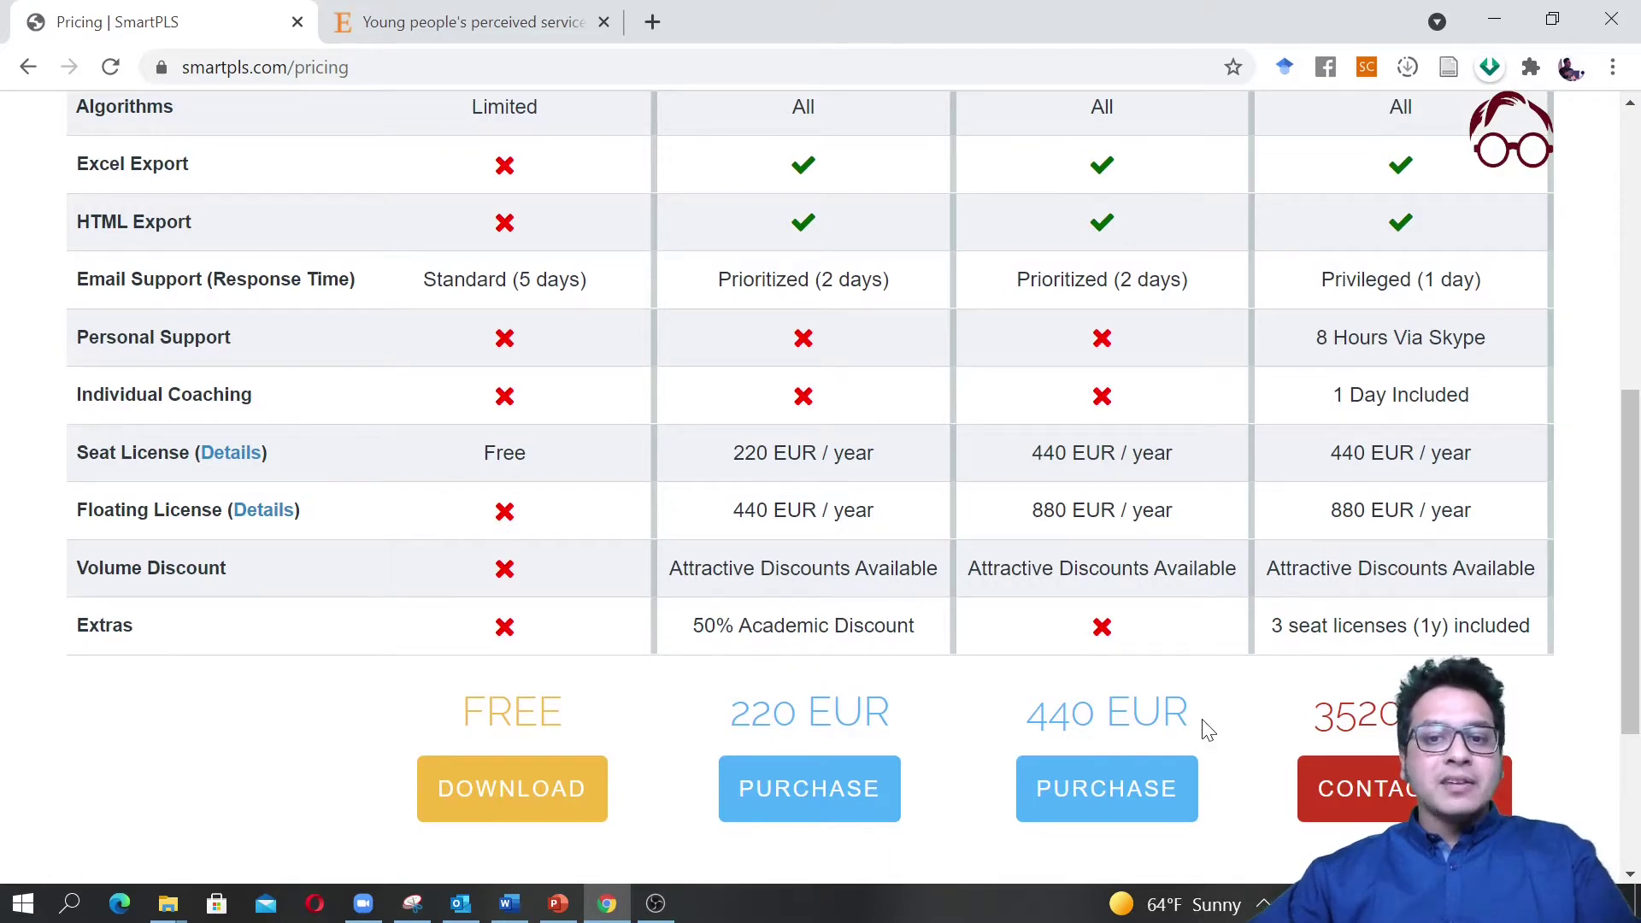
{"action": "scroll", "coordinate": [1523, 716], "scroll_direction": "up", "scroll_amount": 5}
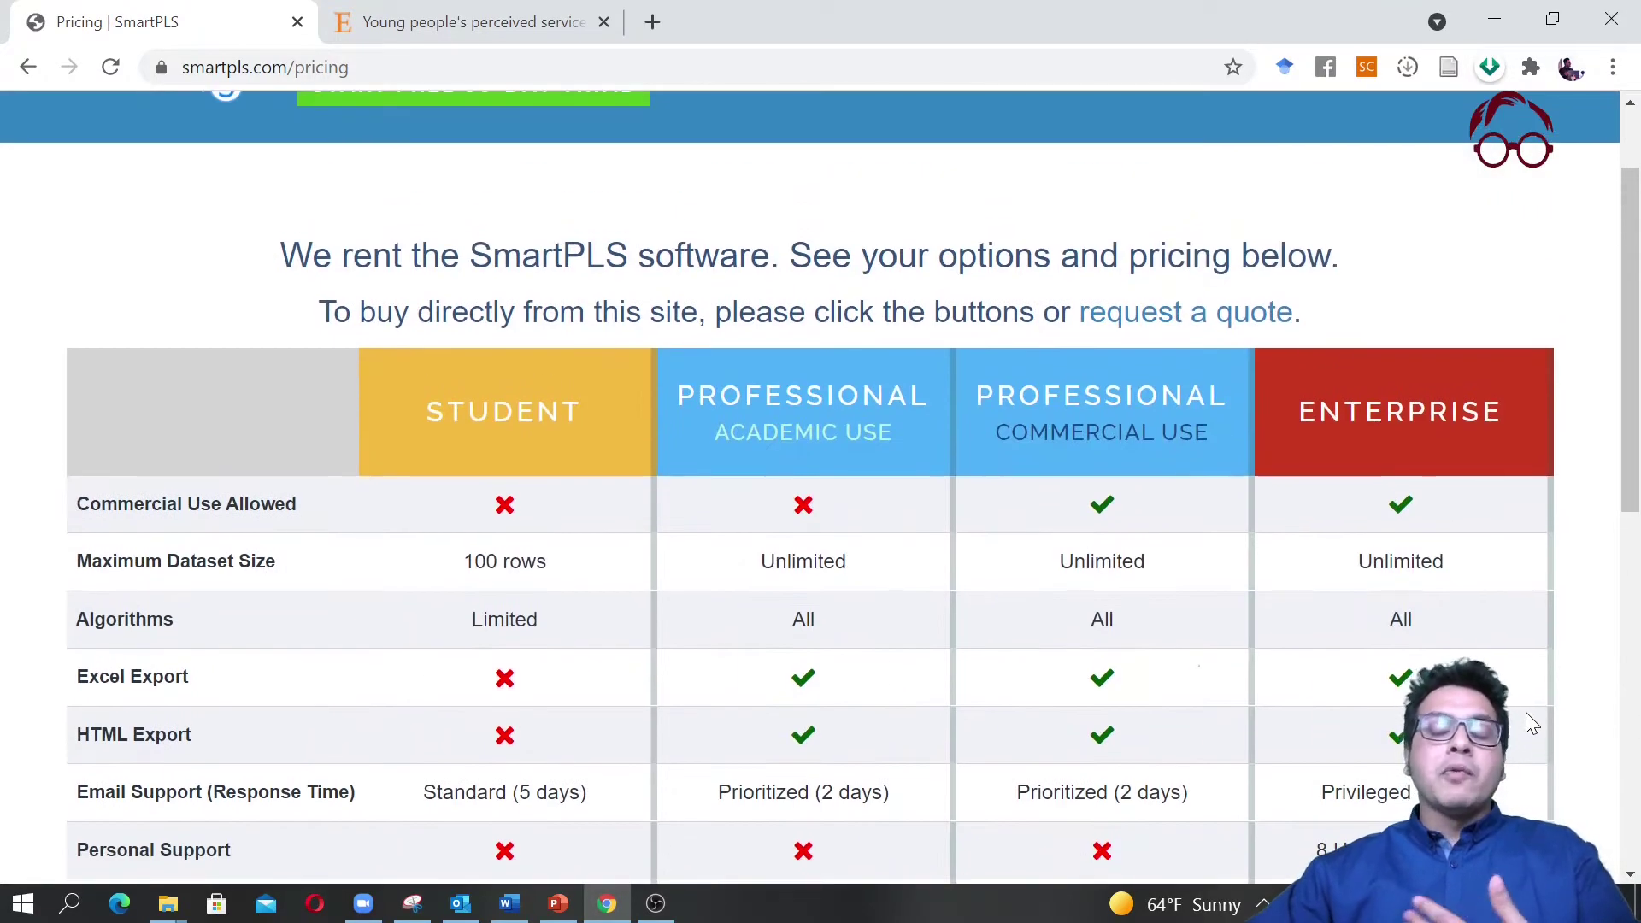
{"action": "scroll", "coordinate": [1537, 706], "scroll_direction": "down", "scroll_amount": 3}
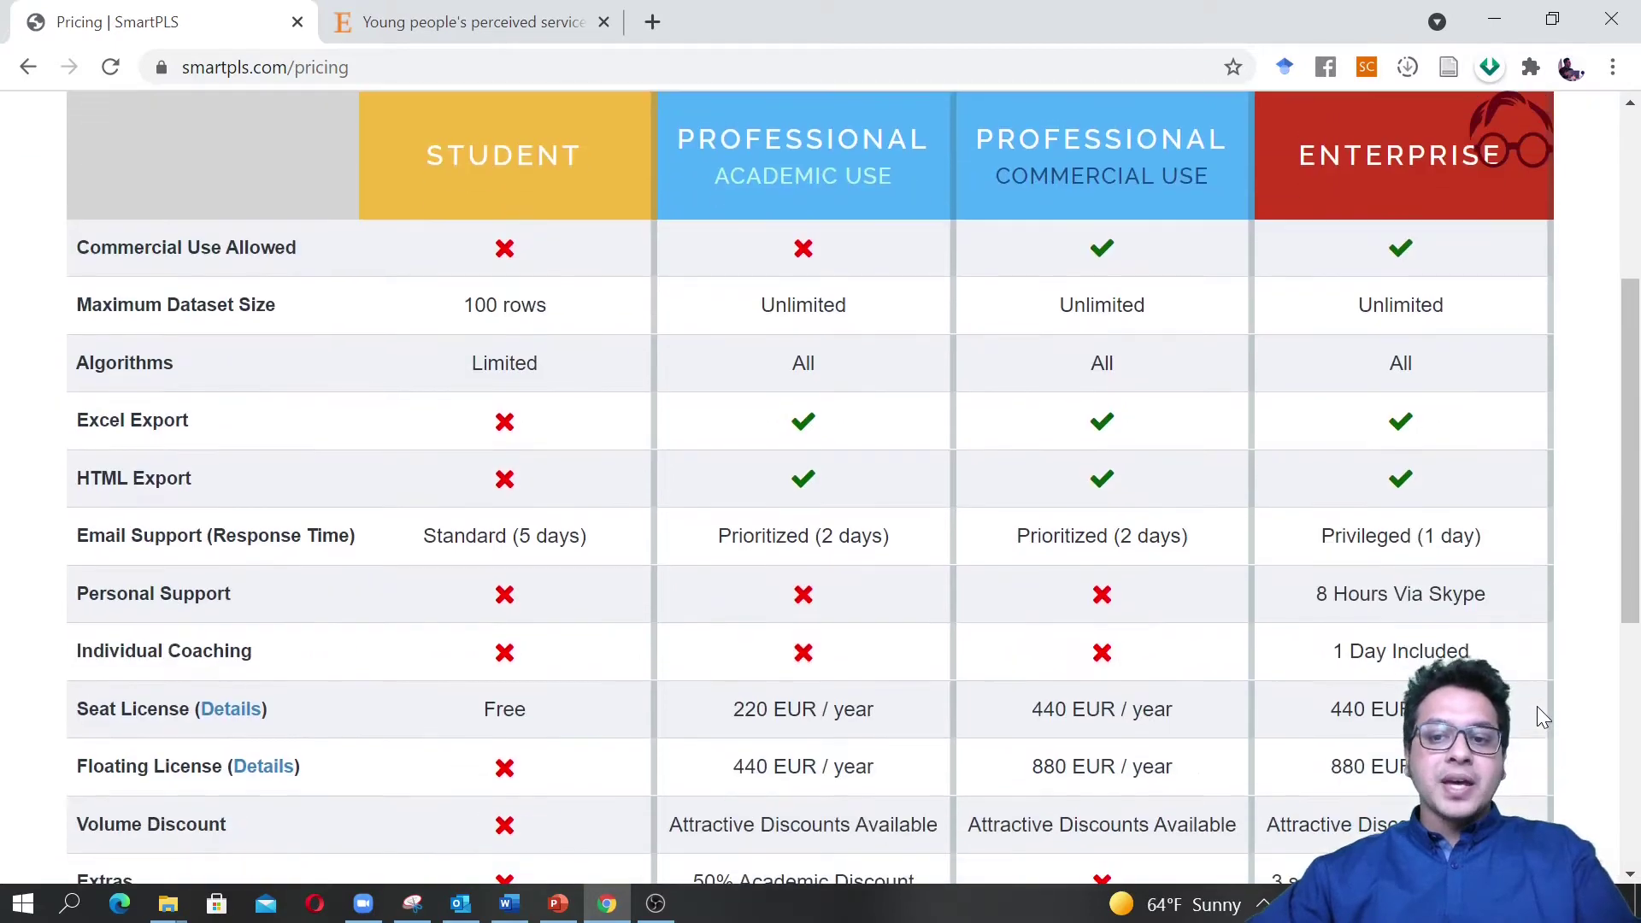
{"action": "scroll", "coordinate": [1537, 709], "scroll_direction": "down", "scroll_amount": 4}
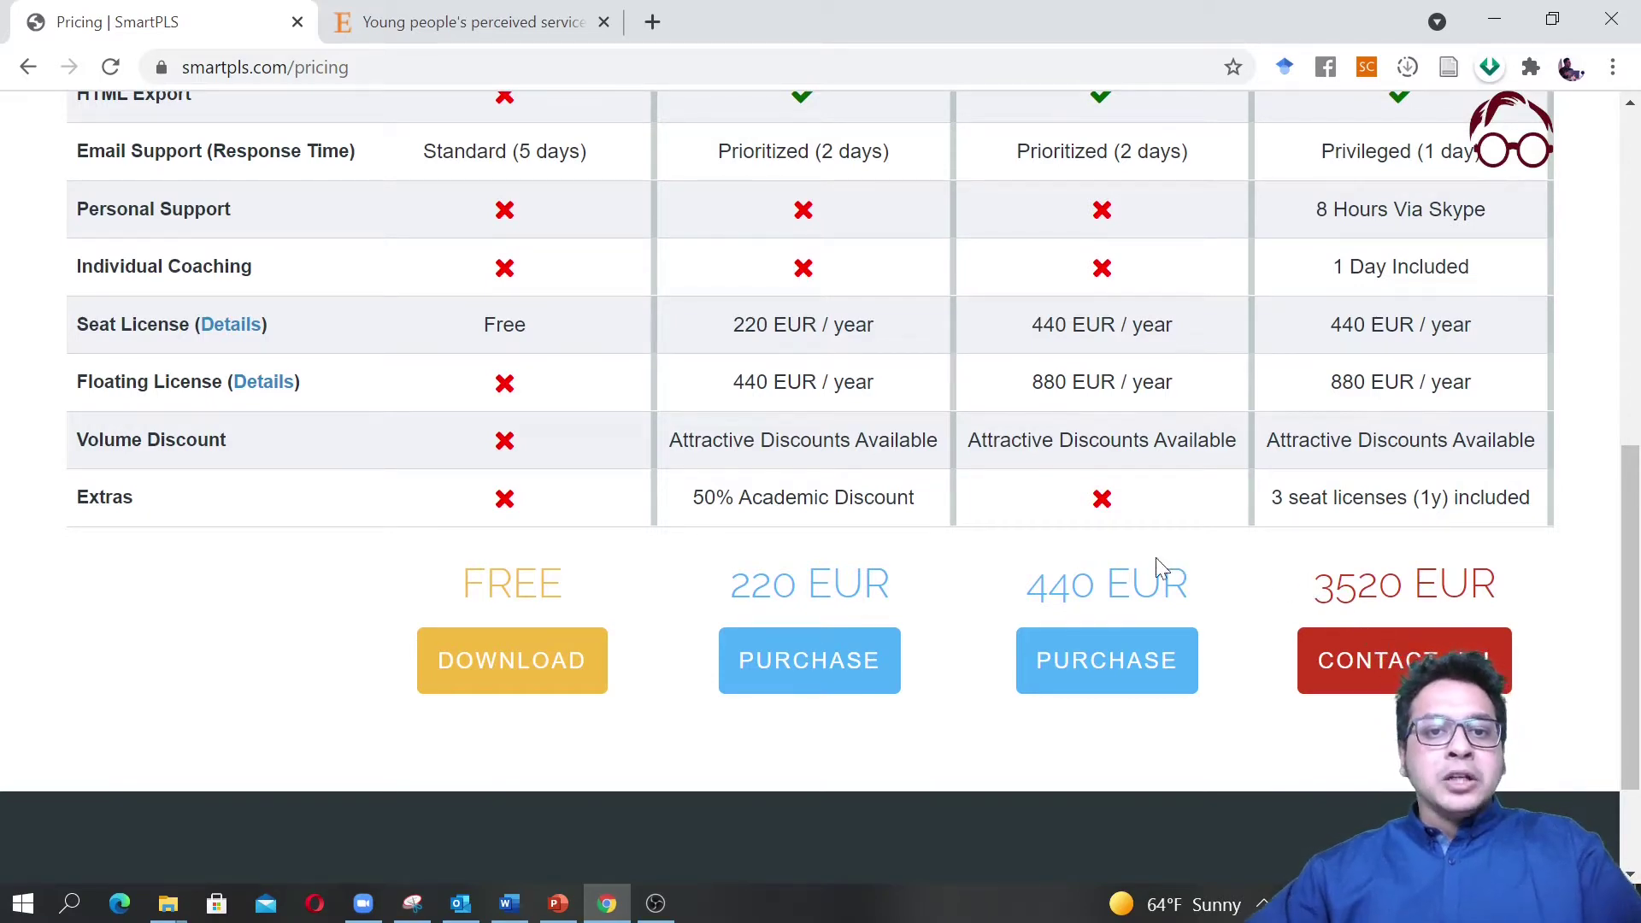
{"action": "scroll", "coordinate": [887, 556], "scroll_direction": "up", "scroll_amount": 3}
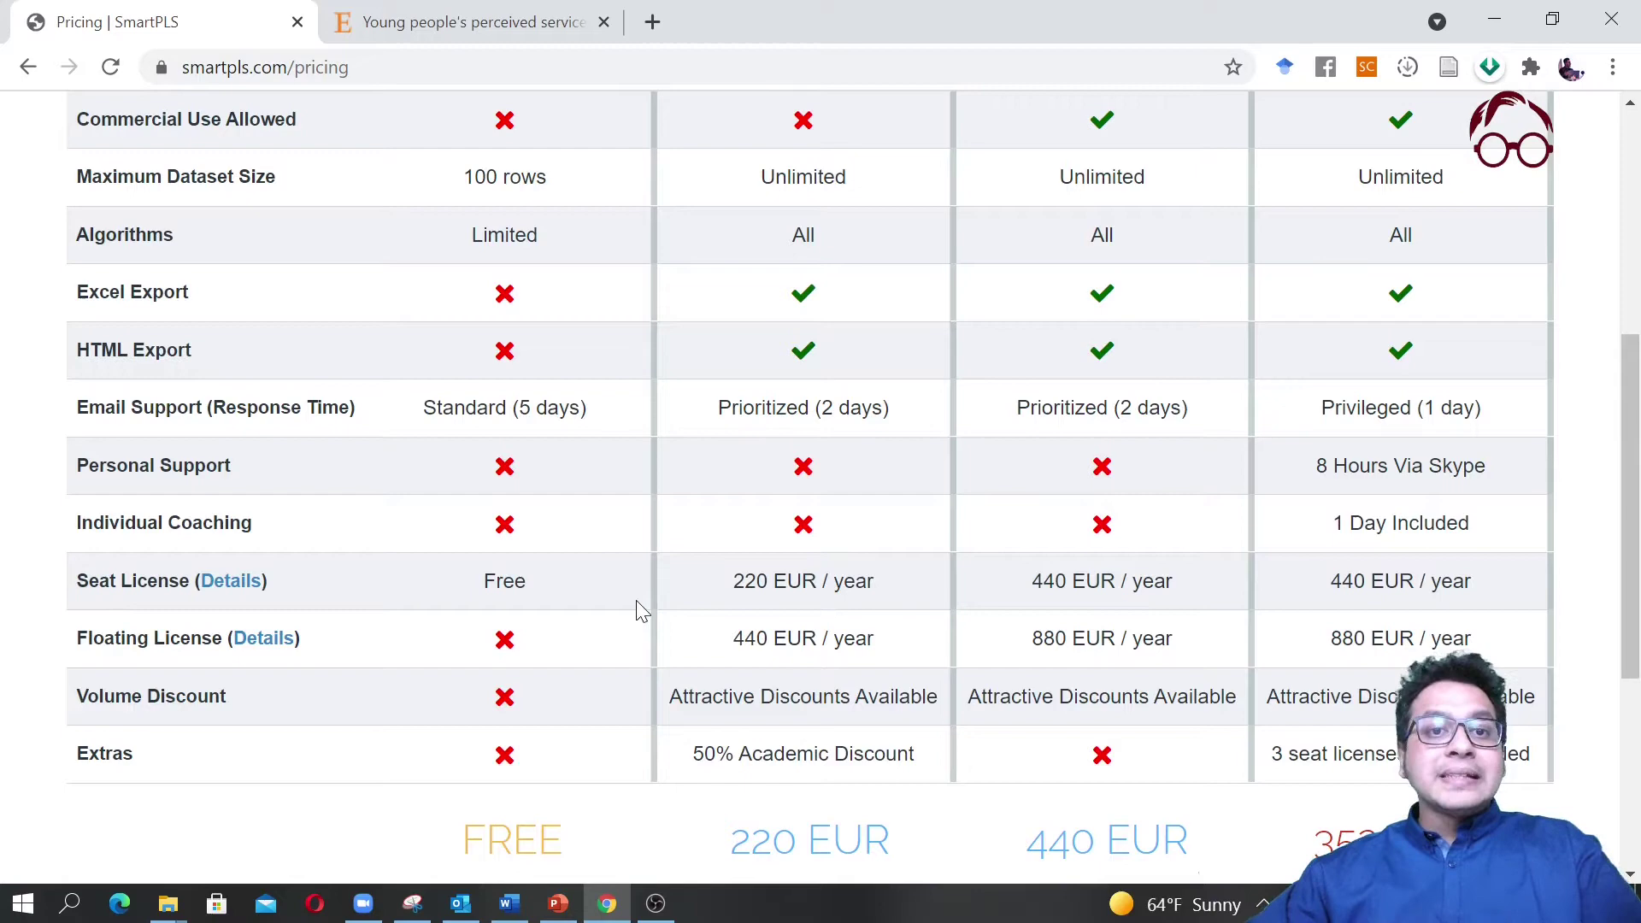
{"action": "scroll", "coordinate": [638, 590], "scroll_direction": "up", "scroll_amount": 1}
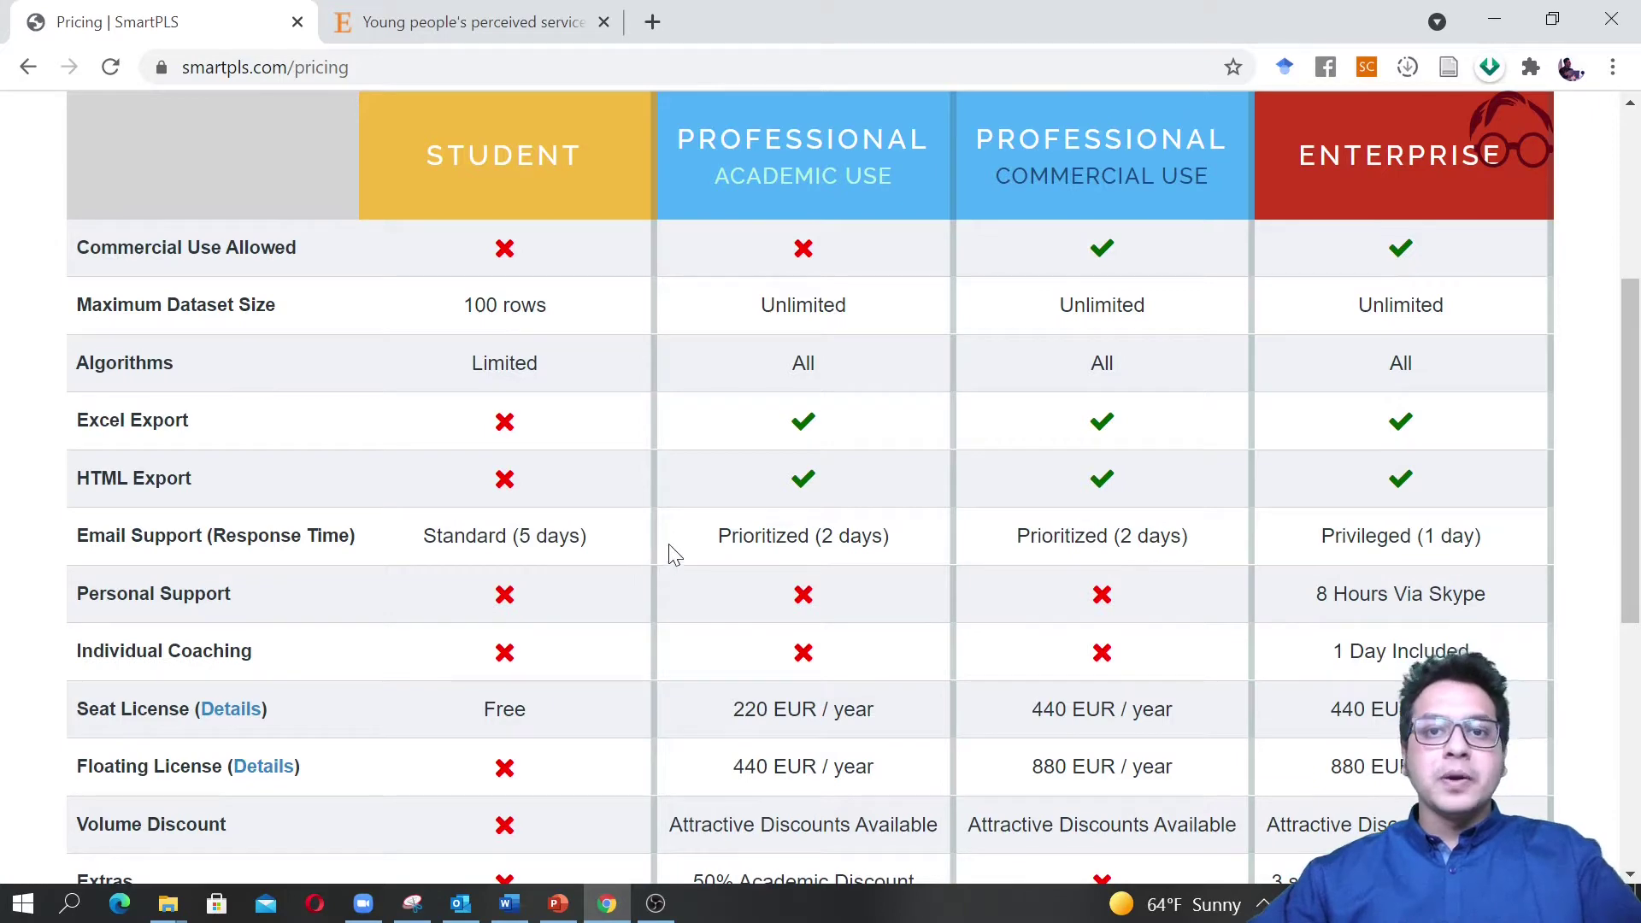
{"action": "scroll", "coordinate": [1162, 494], "scroll_direction": "down", "scroll_amount": 1}
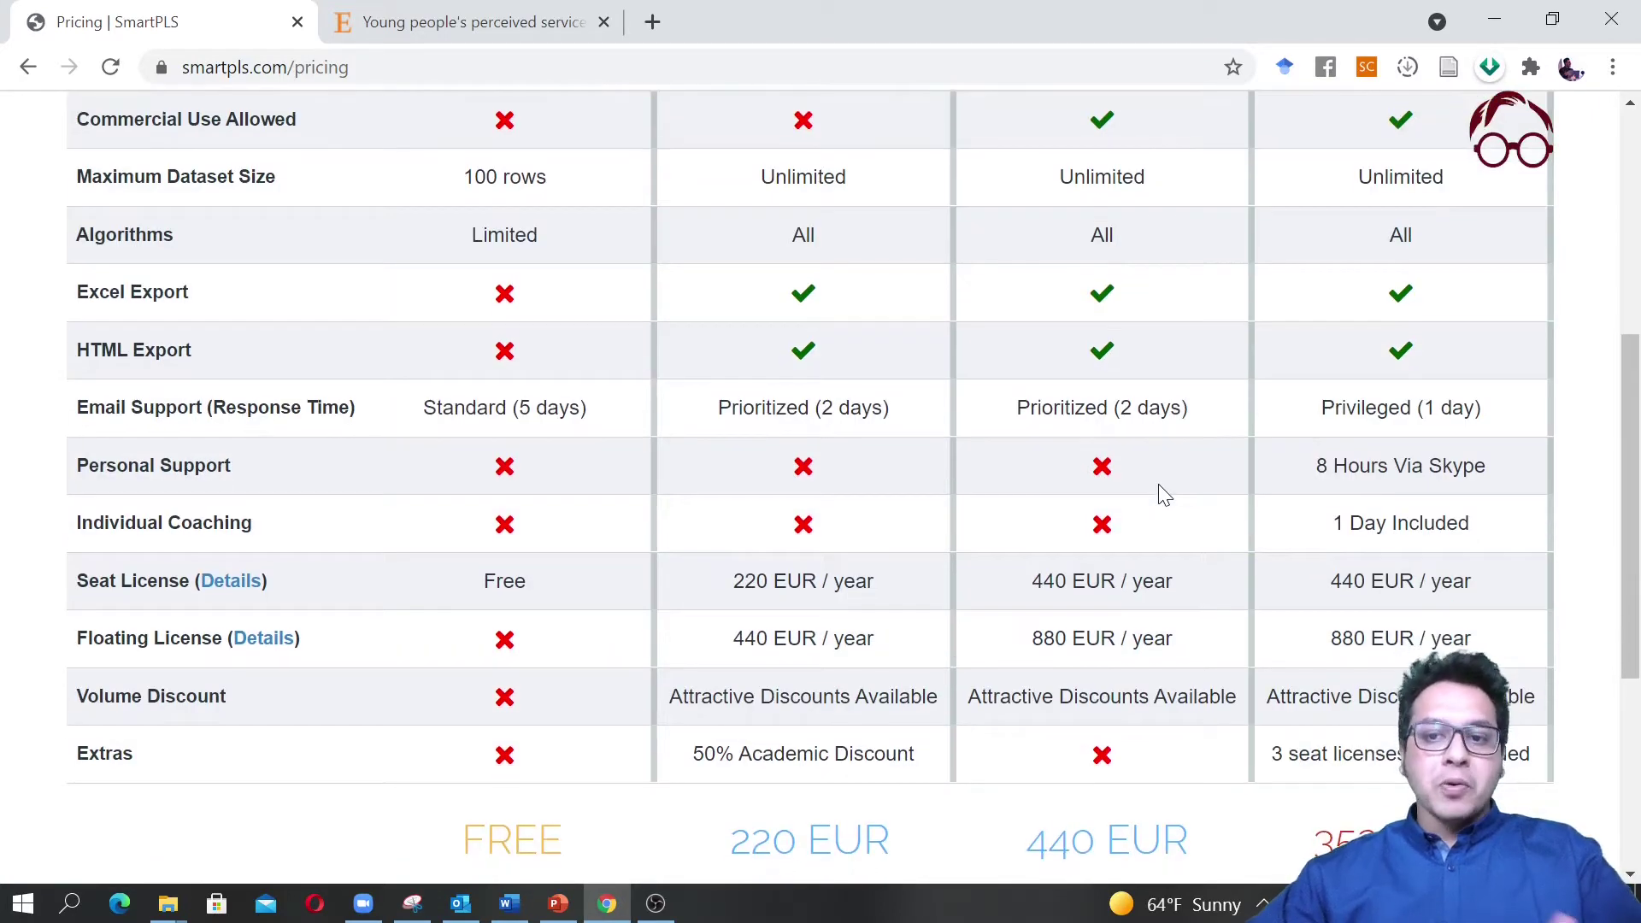
{"action": "scroll", "coordinate": [1137, 590], "scroll_direction": "up", "scroll_amount": 5}
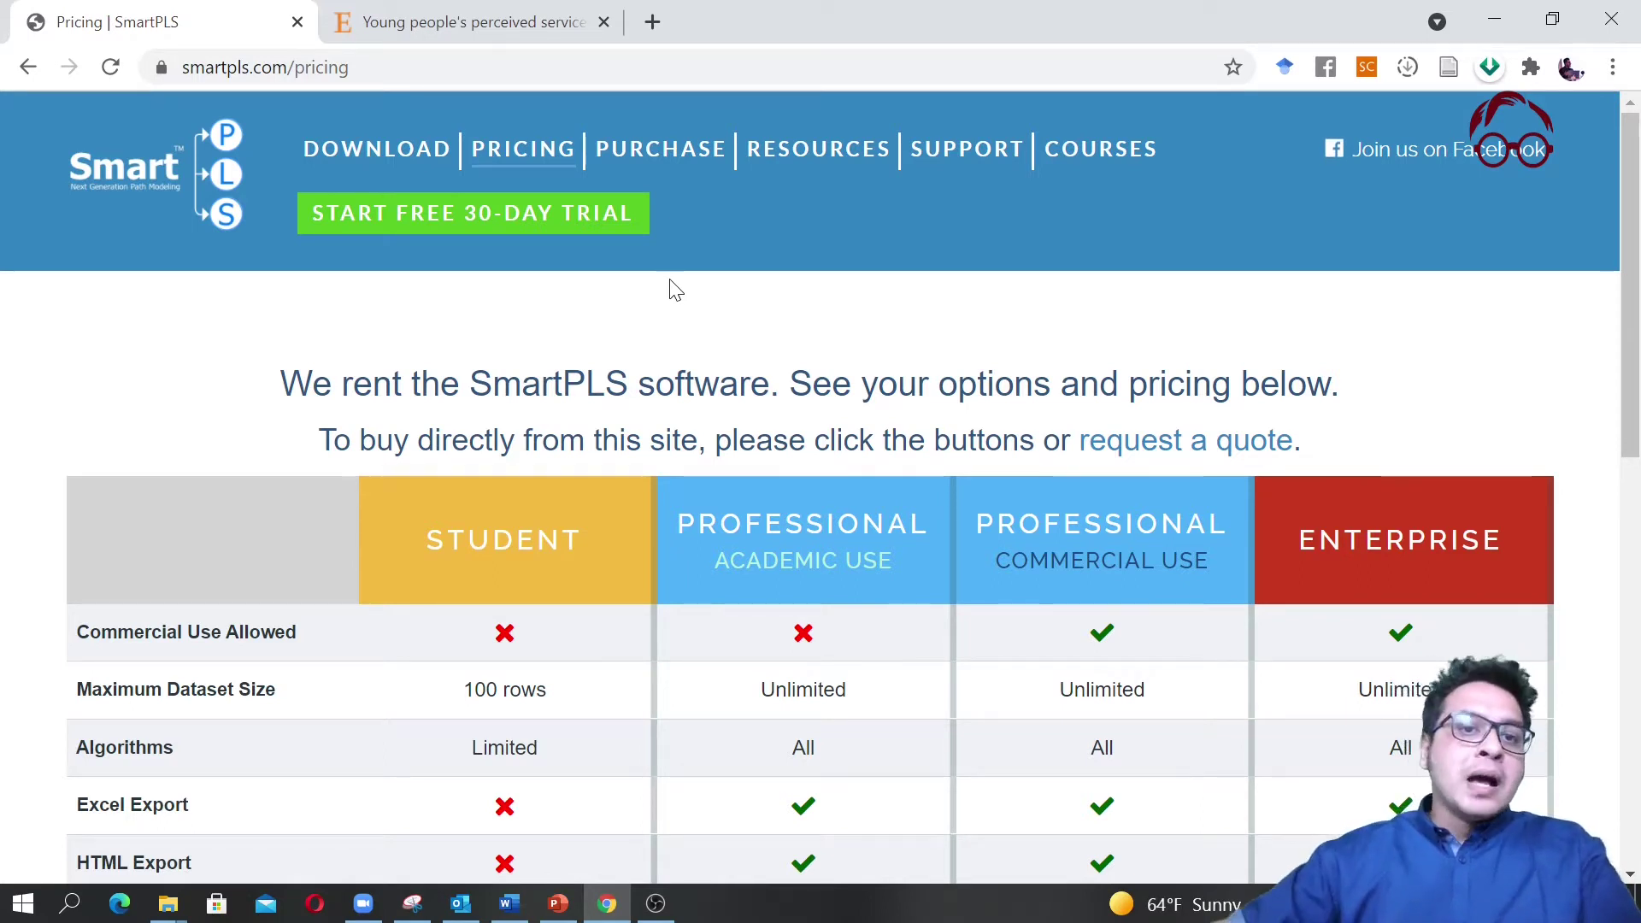
{"action": "left_click", "coordinate": [359, 154]}
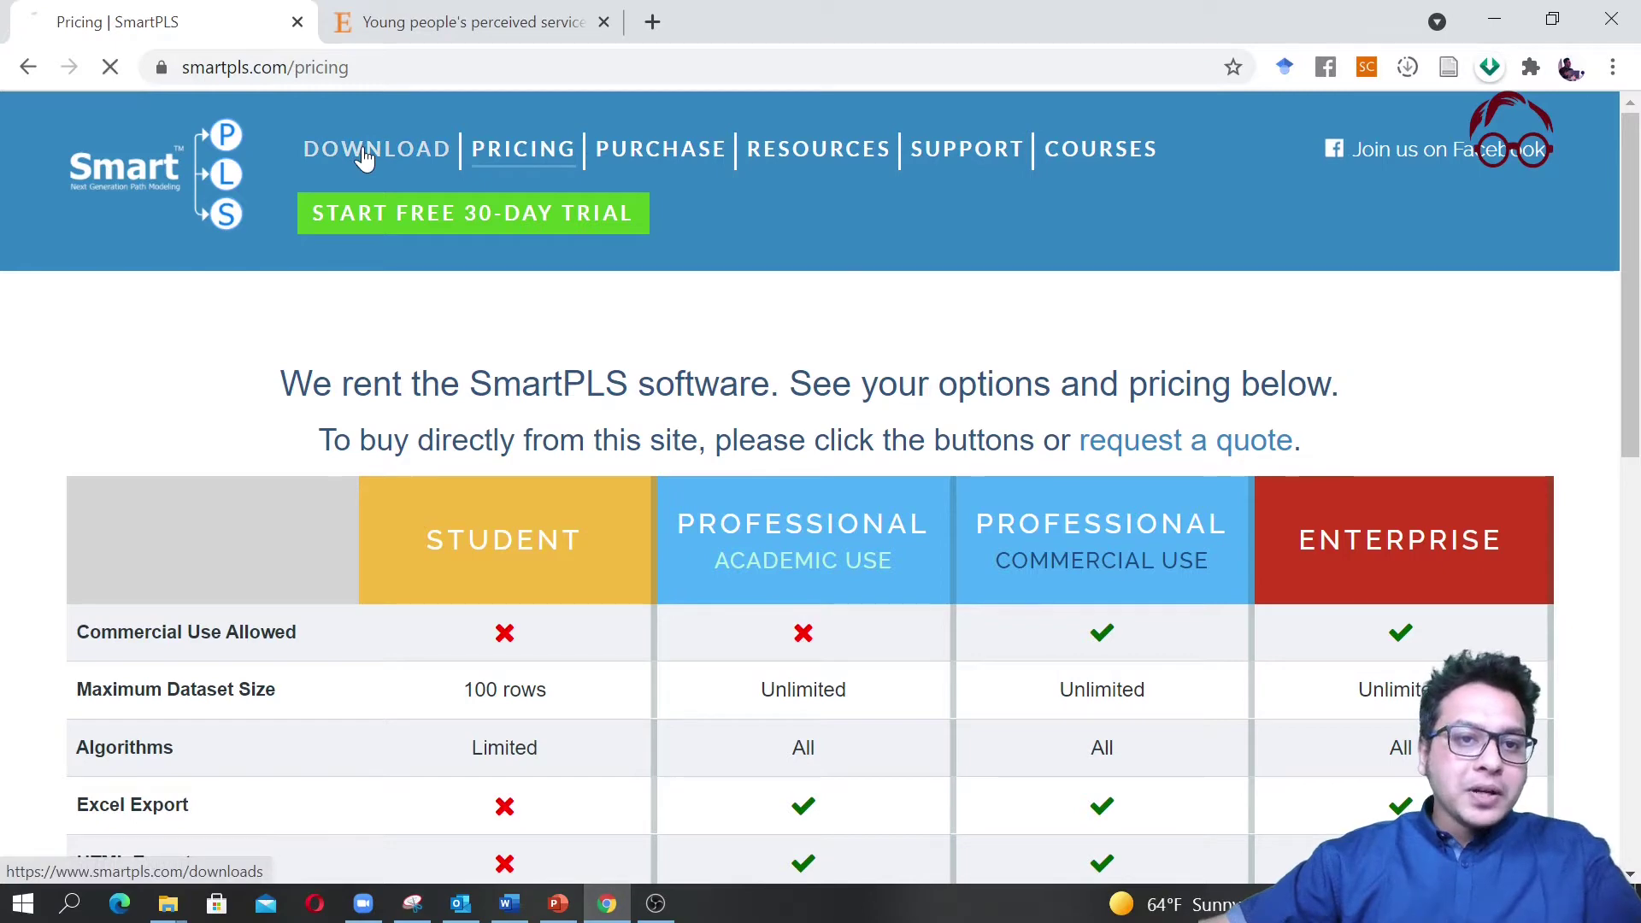
{"action": "scroll", "coordinate": [513, 394], "scroll_direction": "down", "scroll_amount": 3}
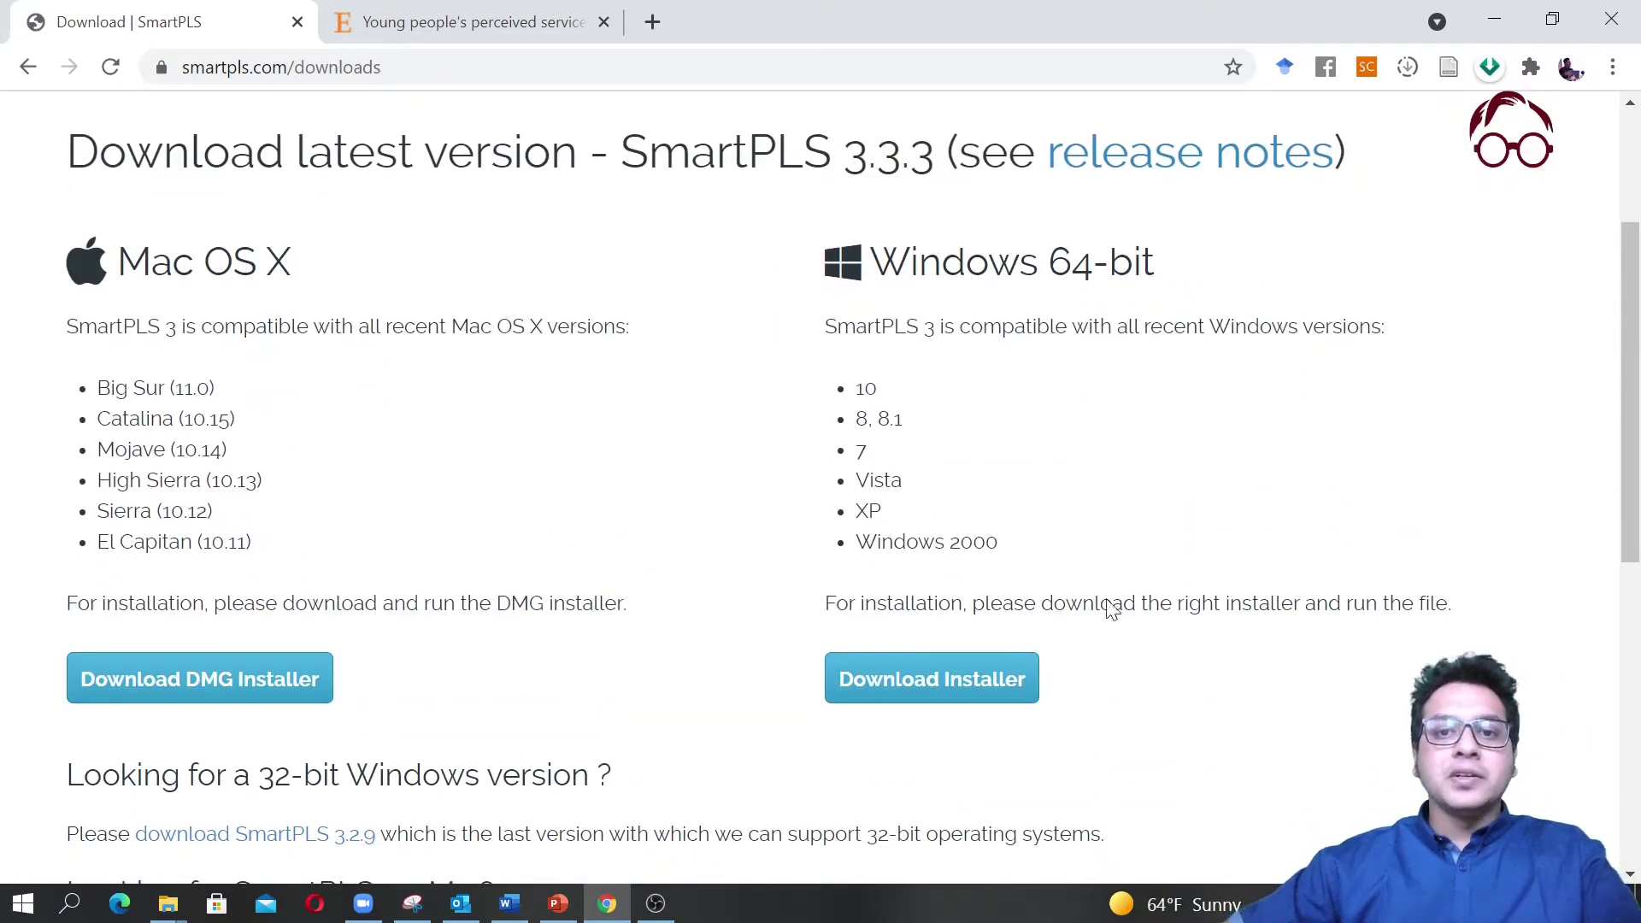
{"action": "scroll", "coordinate": [1172, 448], "scroll_direction": "down", "scroll_amount": 3}
{"action": "scroll", "coordinate": [1172, 446], "scroll_direction": "up", "scroll_amount": 3}
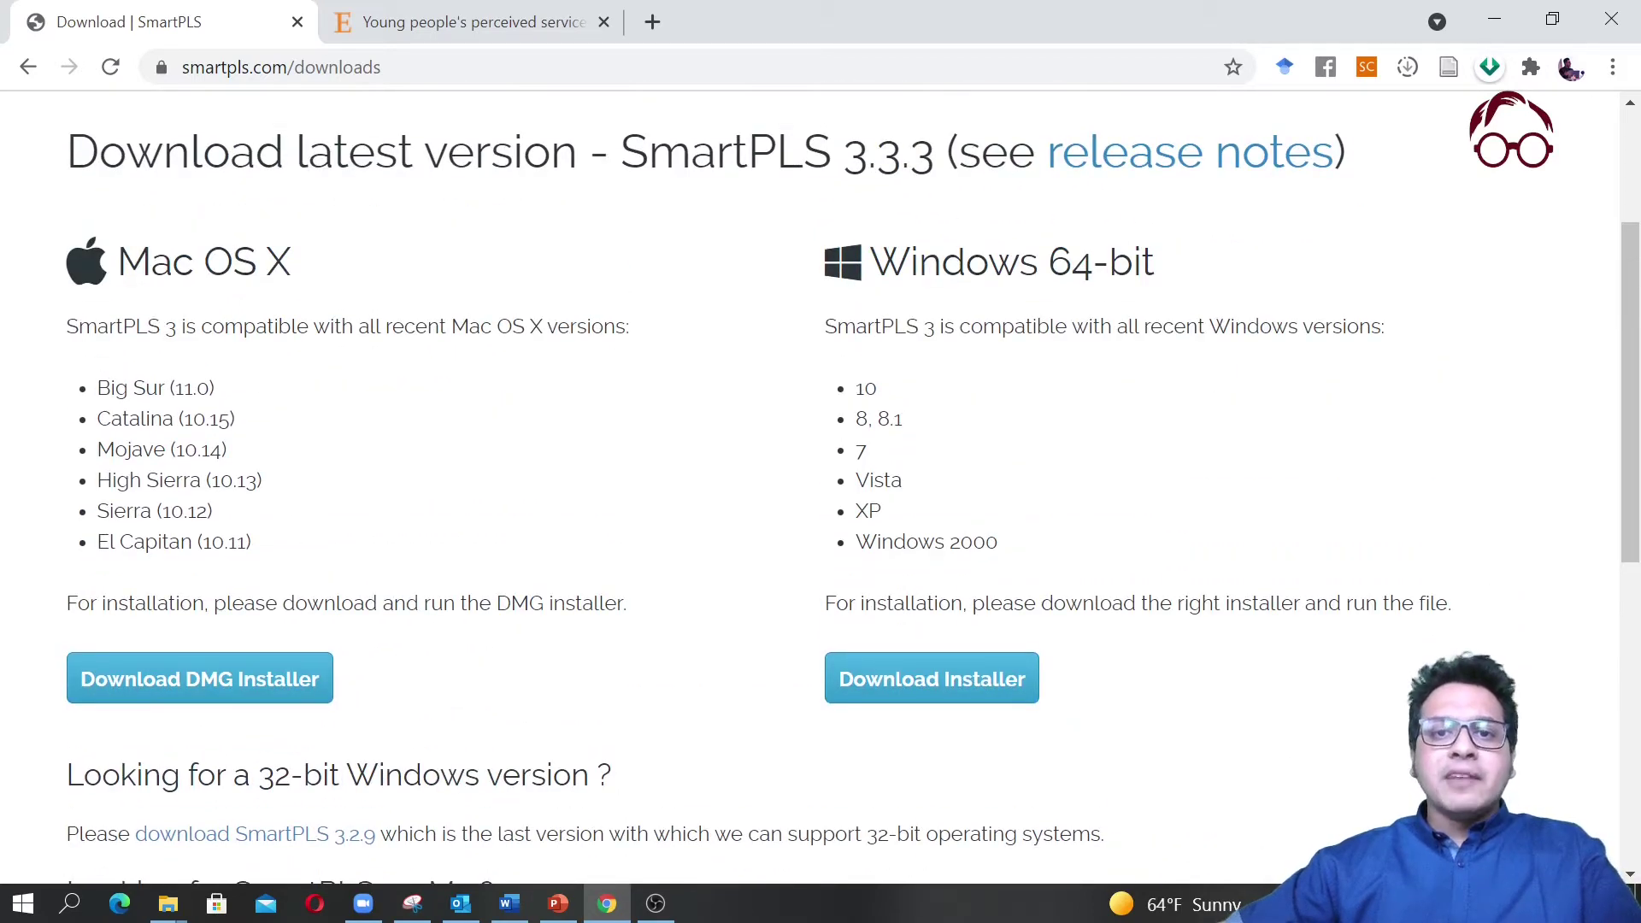
{"action": "left_click_drag", "start_coordinate": [844, 151], "coordinate": [934, 151]}
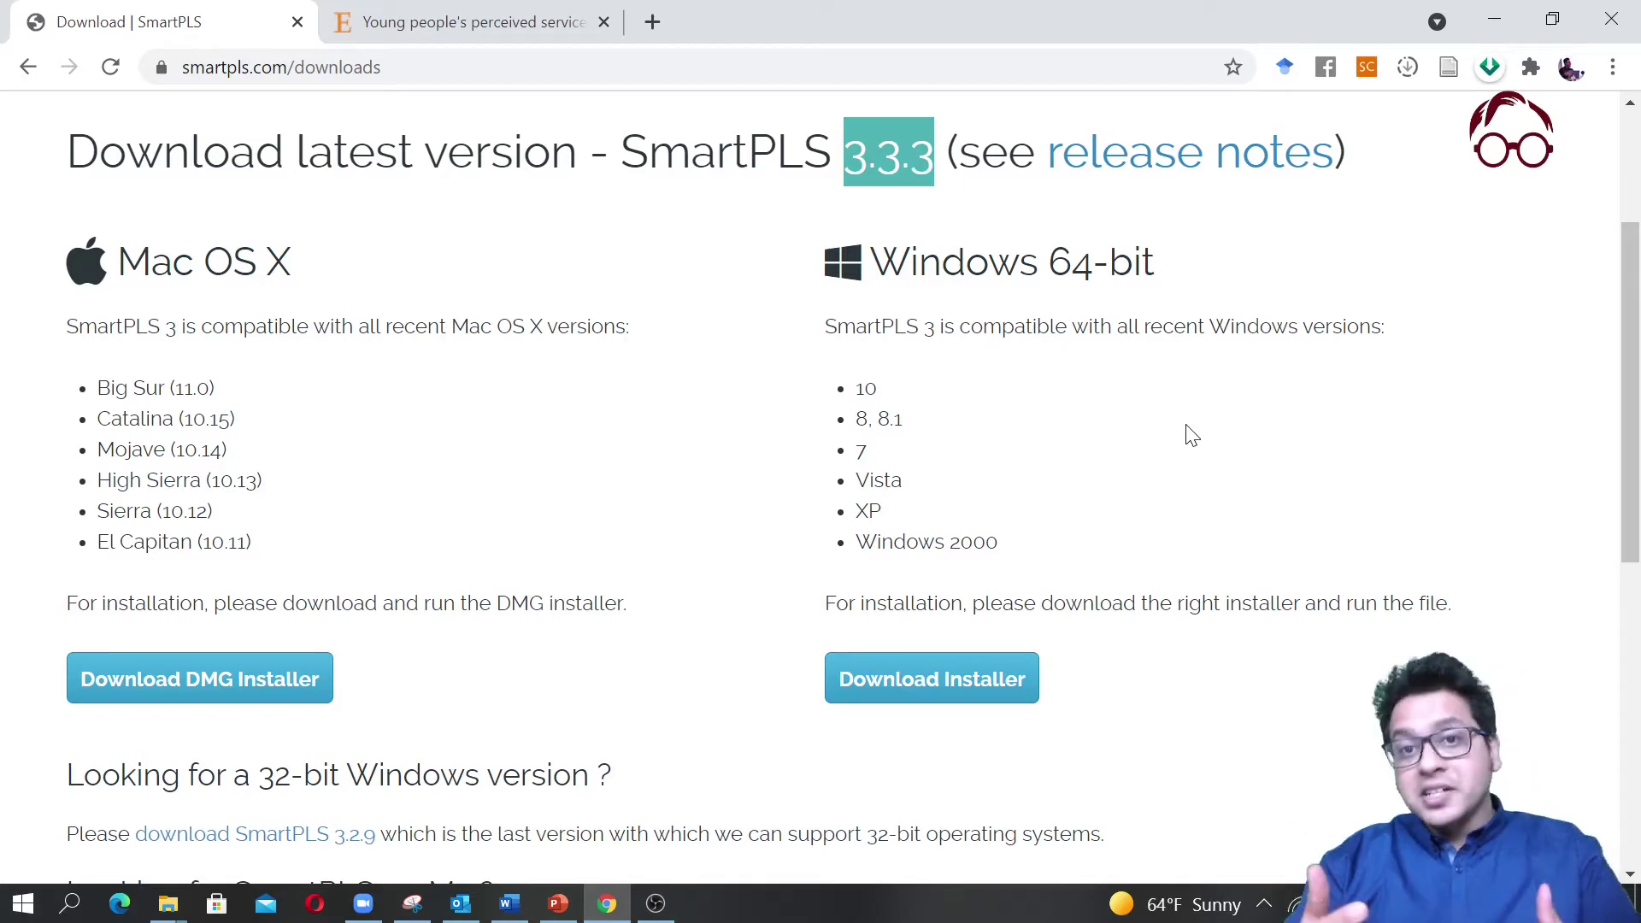
{"action": "scroll", "coordinate": [1193, 431], "scroll_direction": "up", "scroll_amount": 3}
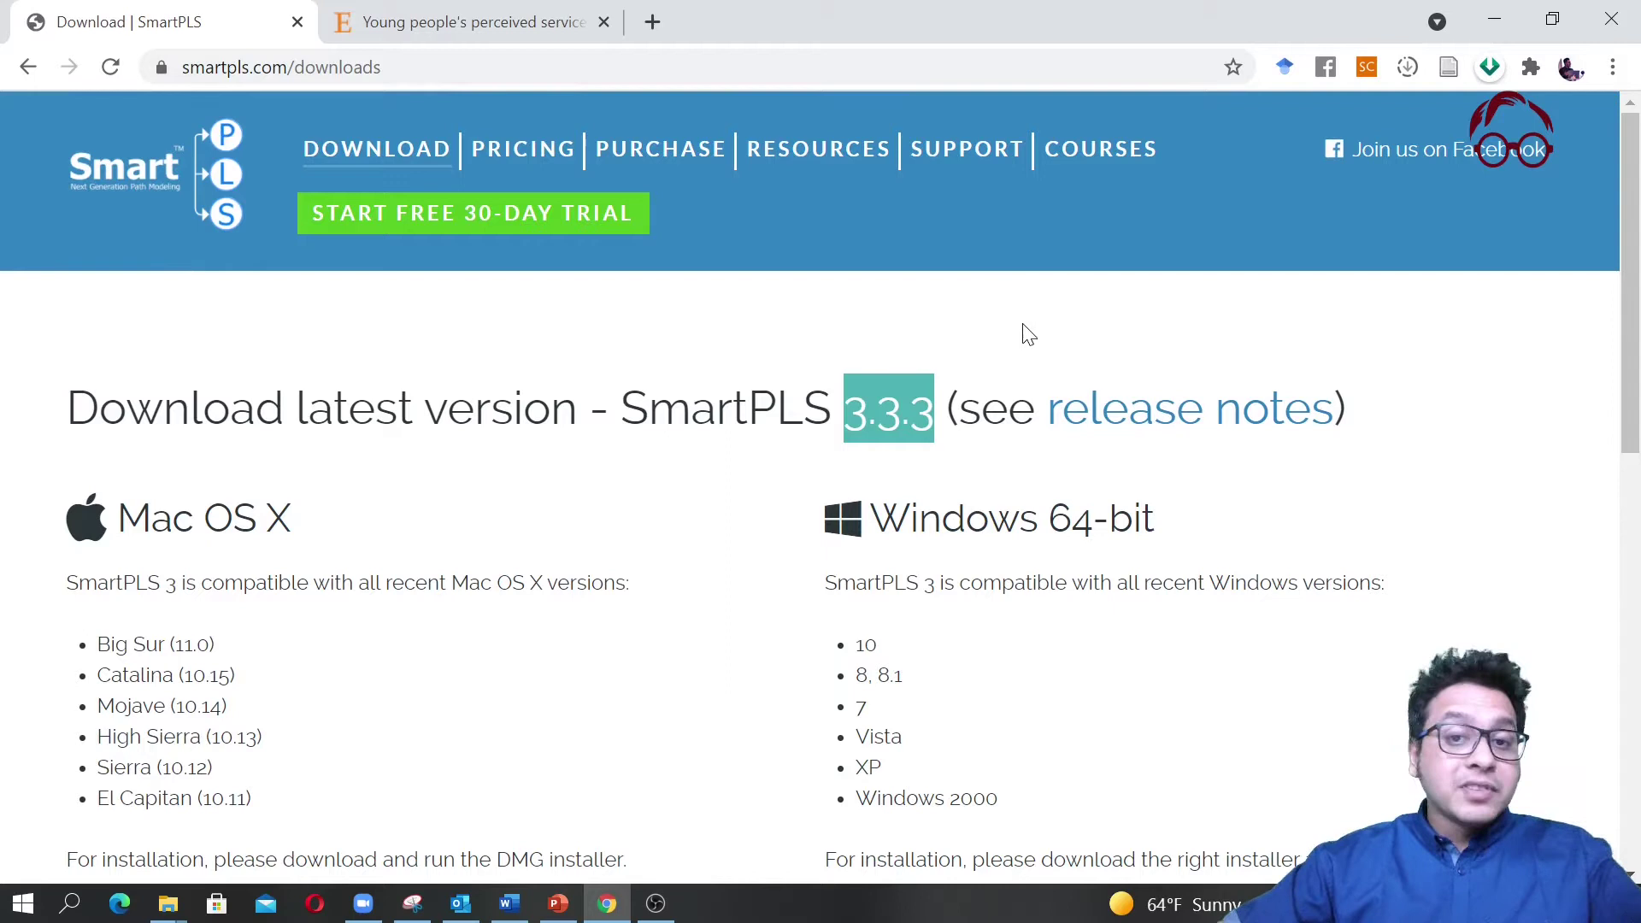
Browse the Resources documentation list, then go to the Support page with FAQ, Forum, Ticketing and Mail options.
{"action": "left_click", "coordinate": [842, 166]}
{"action": "scroll", "coordinate": [1188, 504], "scroll_direction": "down", "scroll_amount": 3}
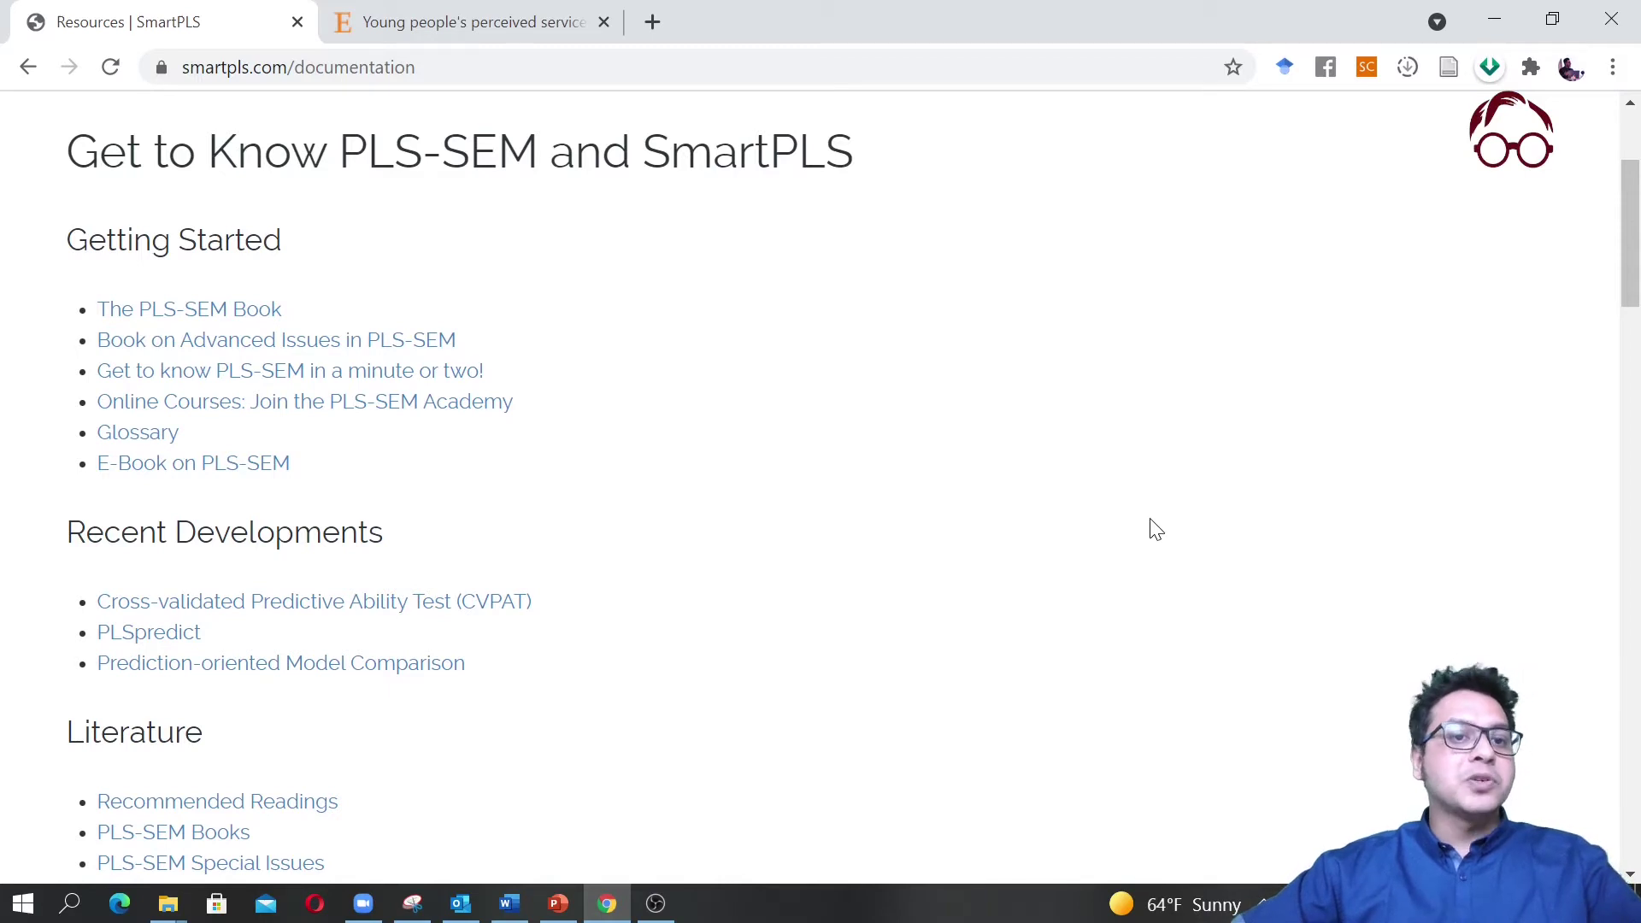
{"action": "scroll", "coordinate": [1133, 506], "scroll_direction": "down", "scroll_amount": 3}
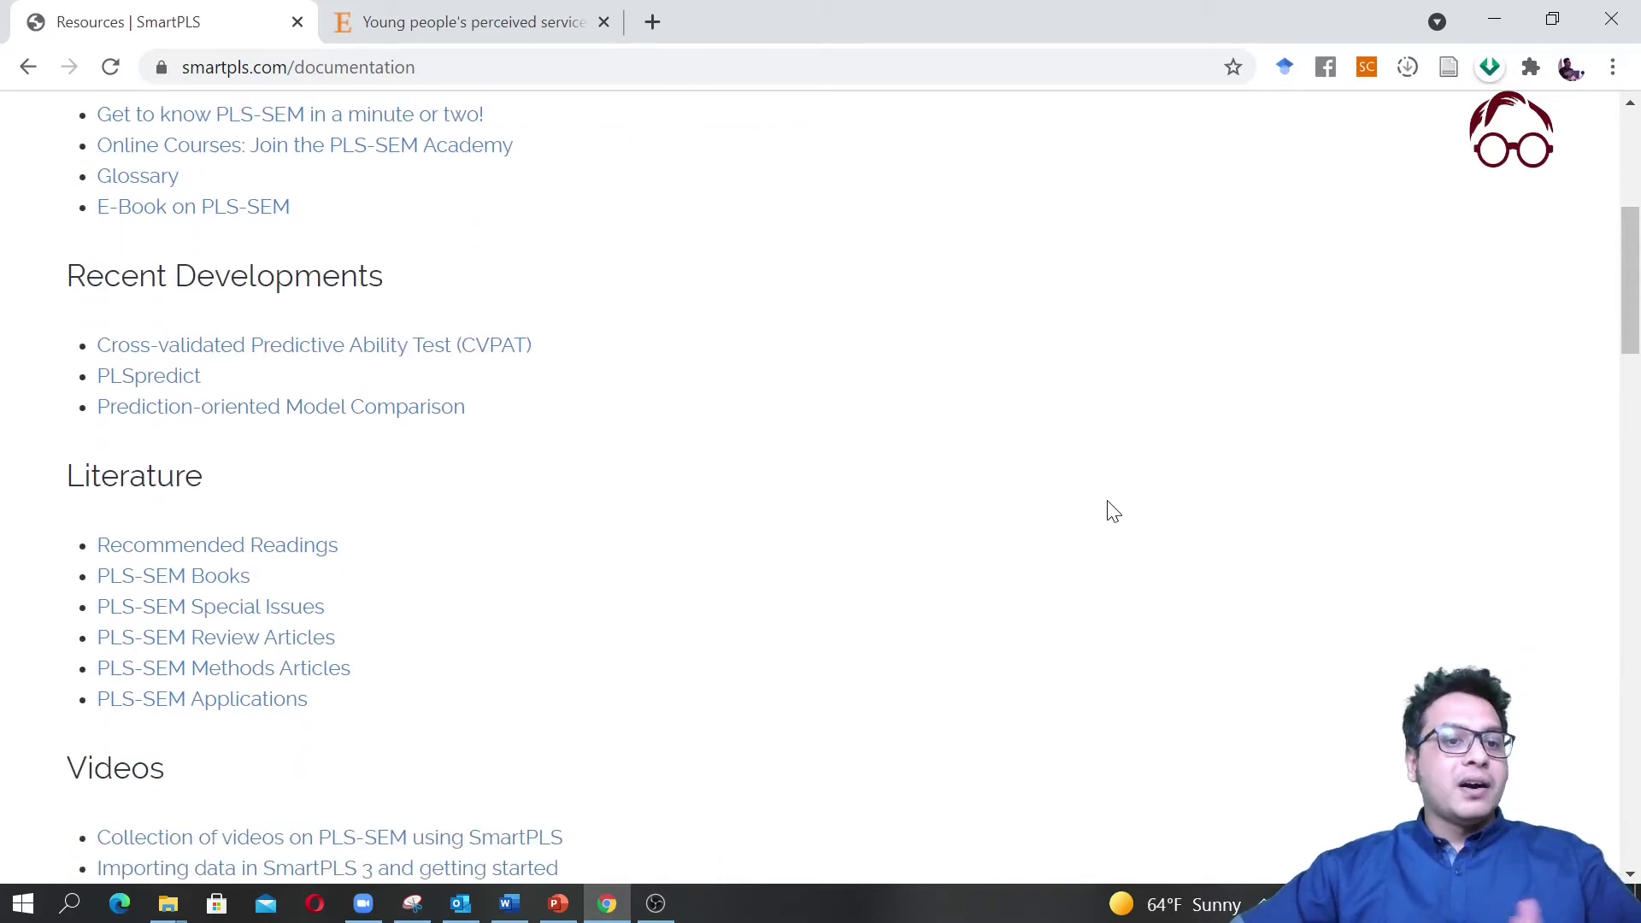
{"action": "scroll", "coordinate": [1097, 510], "scroll_direction": "down", "scroll_amount": 2}
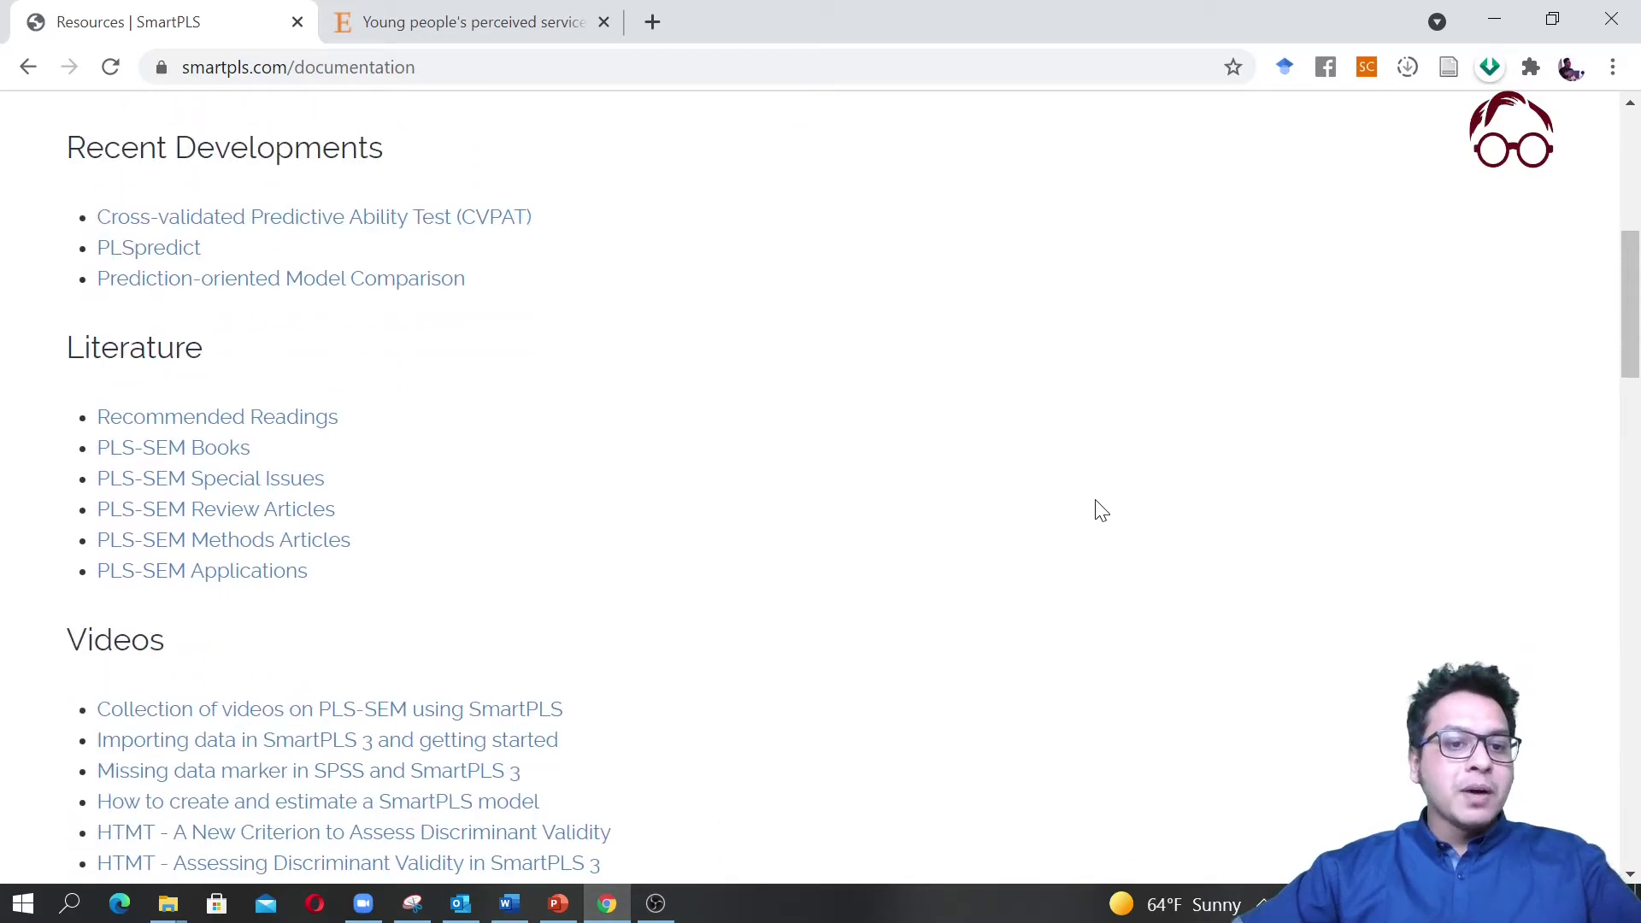
{"action": "scroll", "coordinate": [1077, 561], "scroll_direction": "down", "scroll_amount": 2}
{"action": "scroll", "coordinate": [366, 589], "scroll_direction": "down", "scroll_amount": 3}
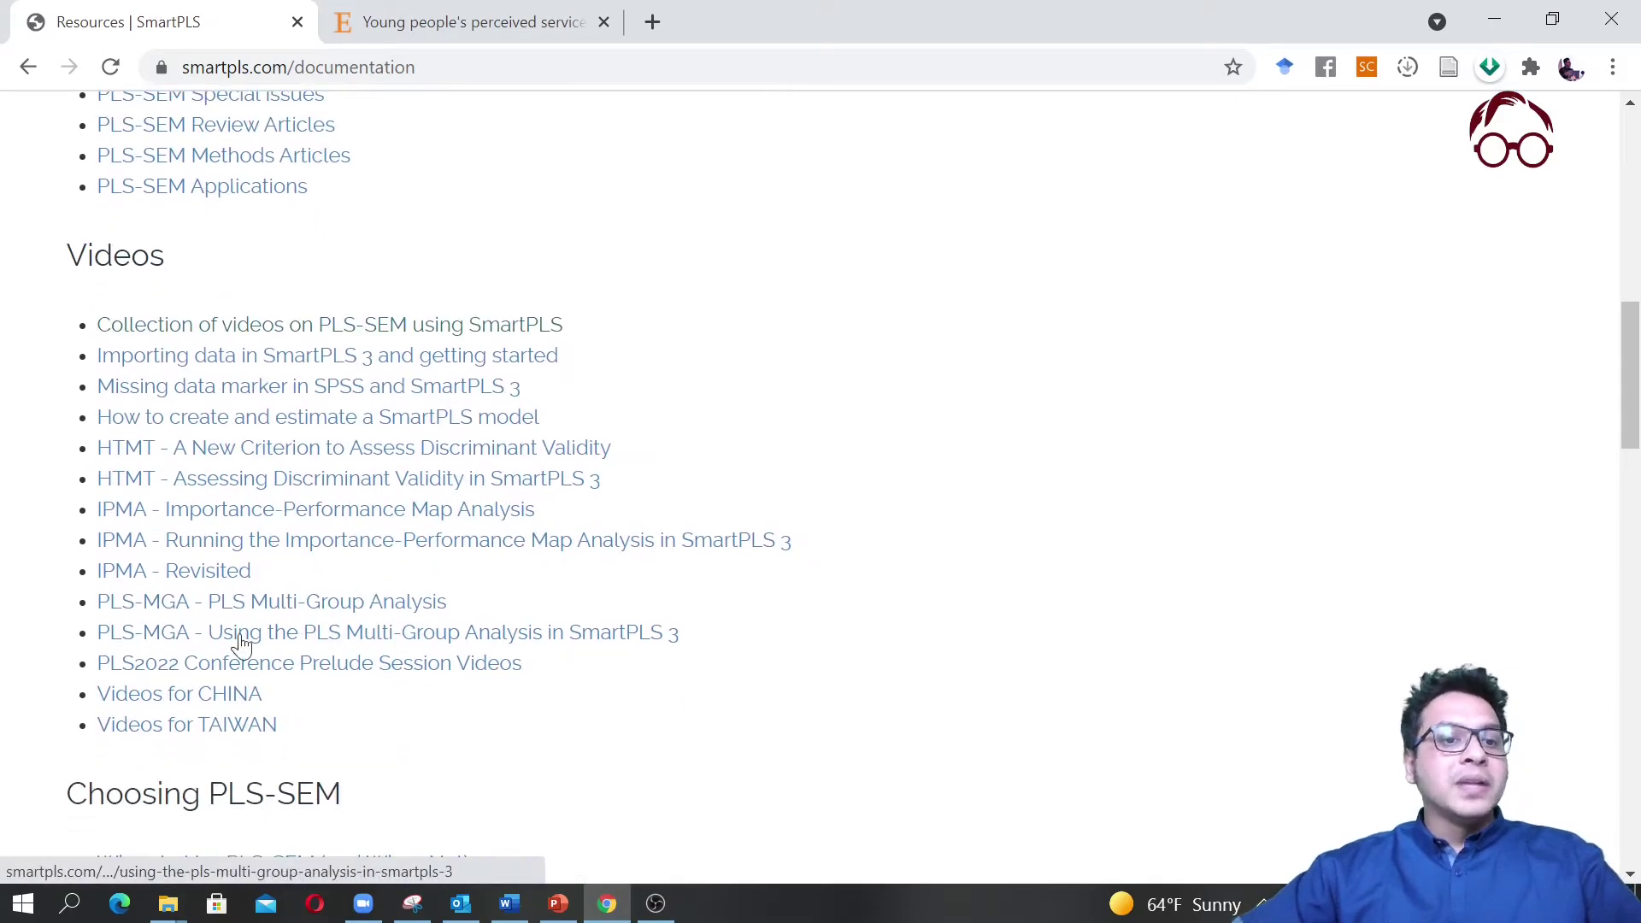
{"action": "scroll", "coordinate": [949, 652], "scroll_direction": "down", "scroll_amount": 3}
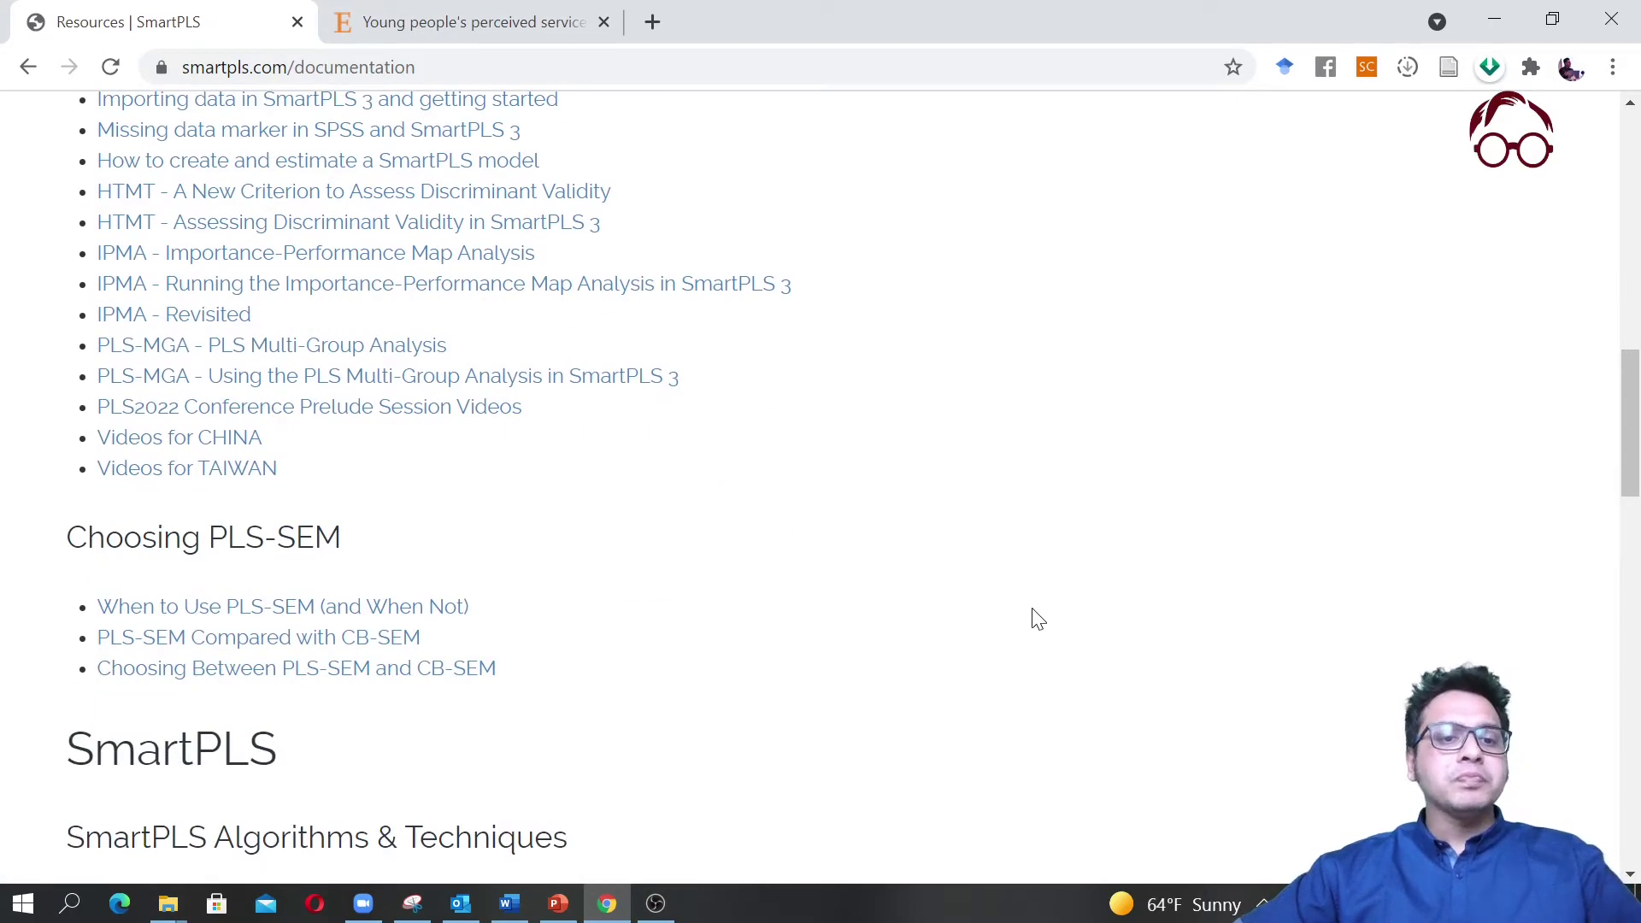
{"action": "scroll", "coordinate": [931, 649], "scroll_direction": "down", "scroll_amount": 3}
{"action": "scroll", "coordinate": [463, 469], "scroll_direction": "down", "scroll_amount": 3}
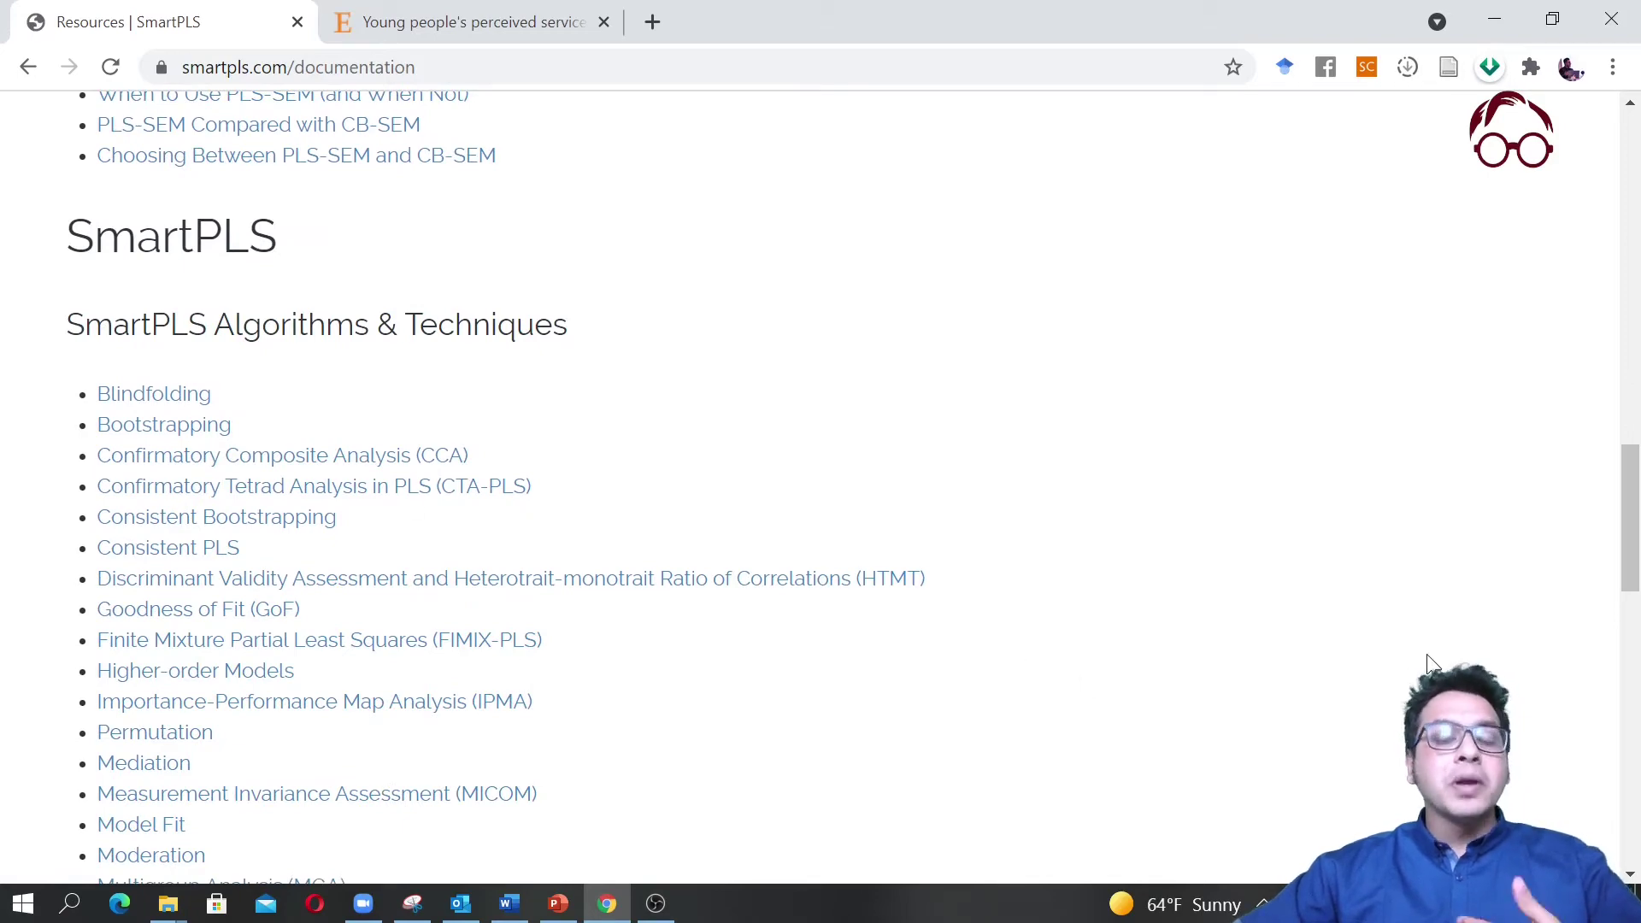
{"action": "scroll", "coordinate": [1432, 664], "scroll_direction": "up", "scroll_amount": 20}
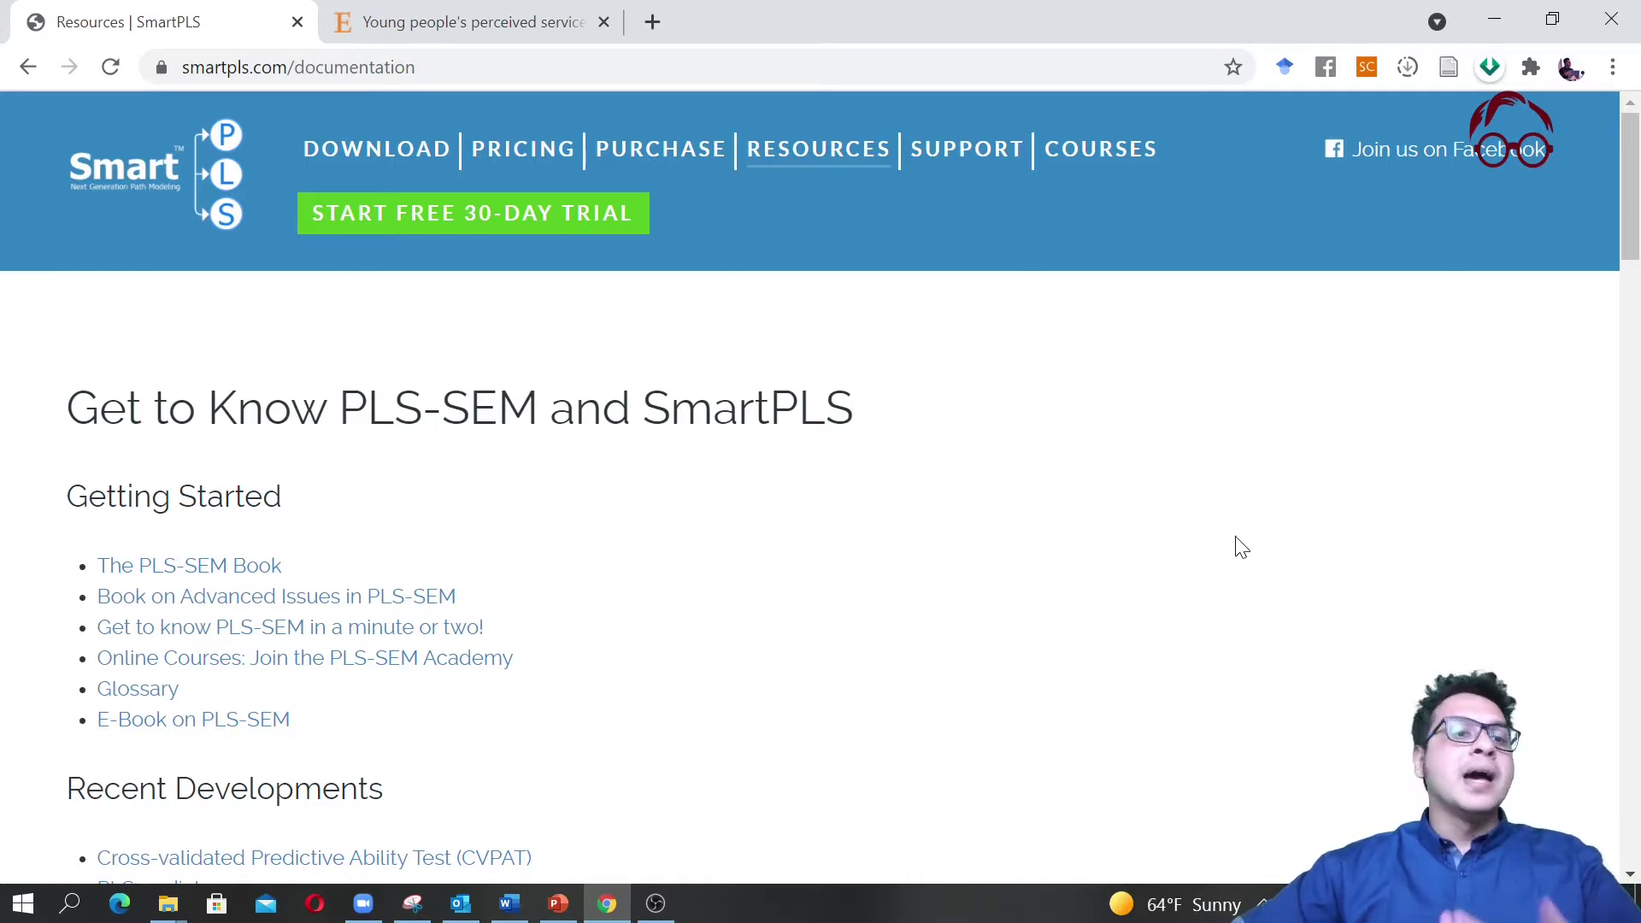
{"action": "left_click", "coordinate": [992, 166]}
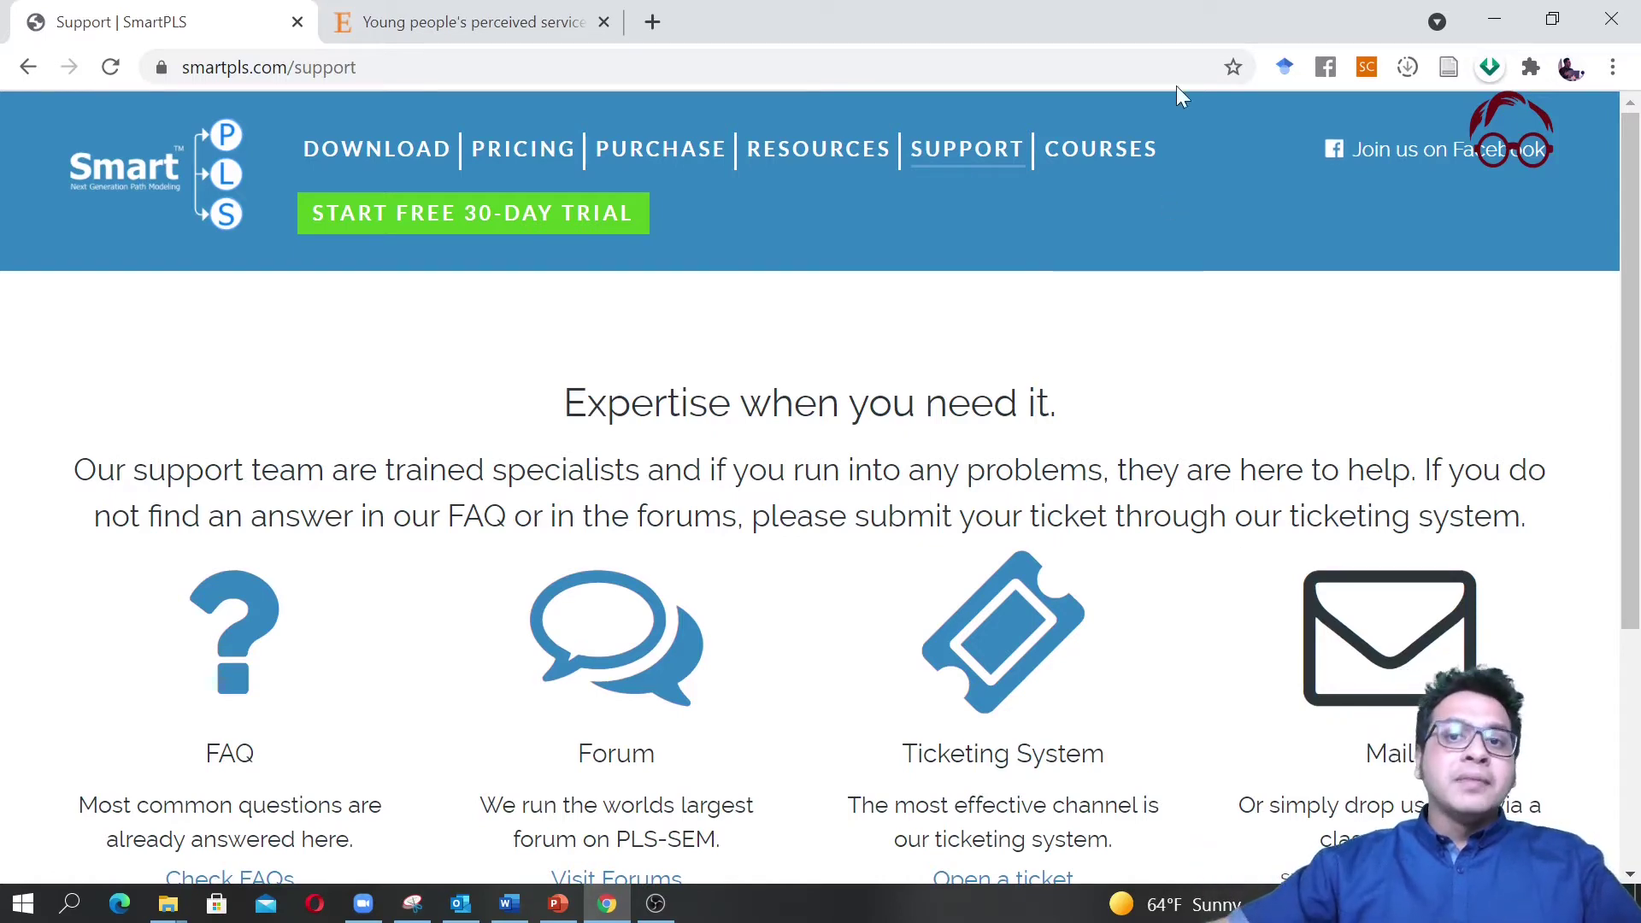
Review the November 2021 PLS-SEM online course cards, then return to the SmartPLS homepage.
{"action": "left_click", "coordinate": [1101, 150]}
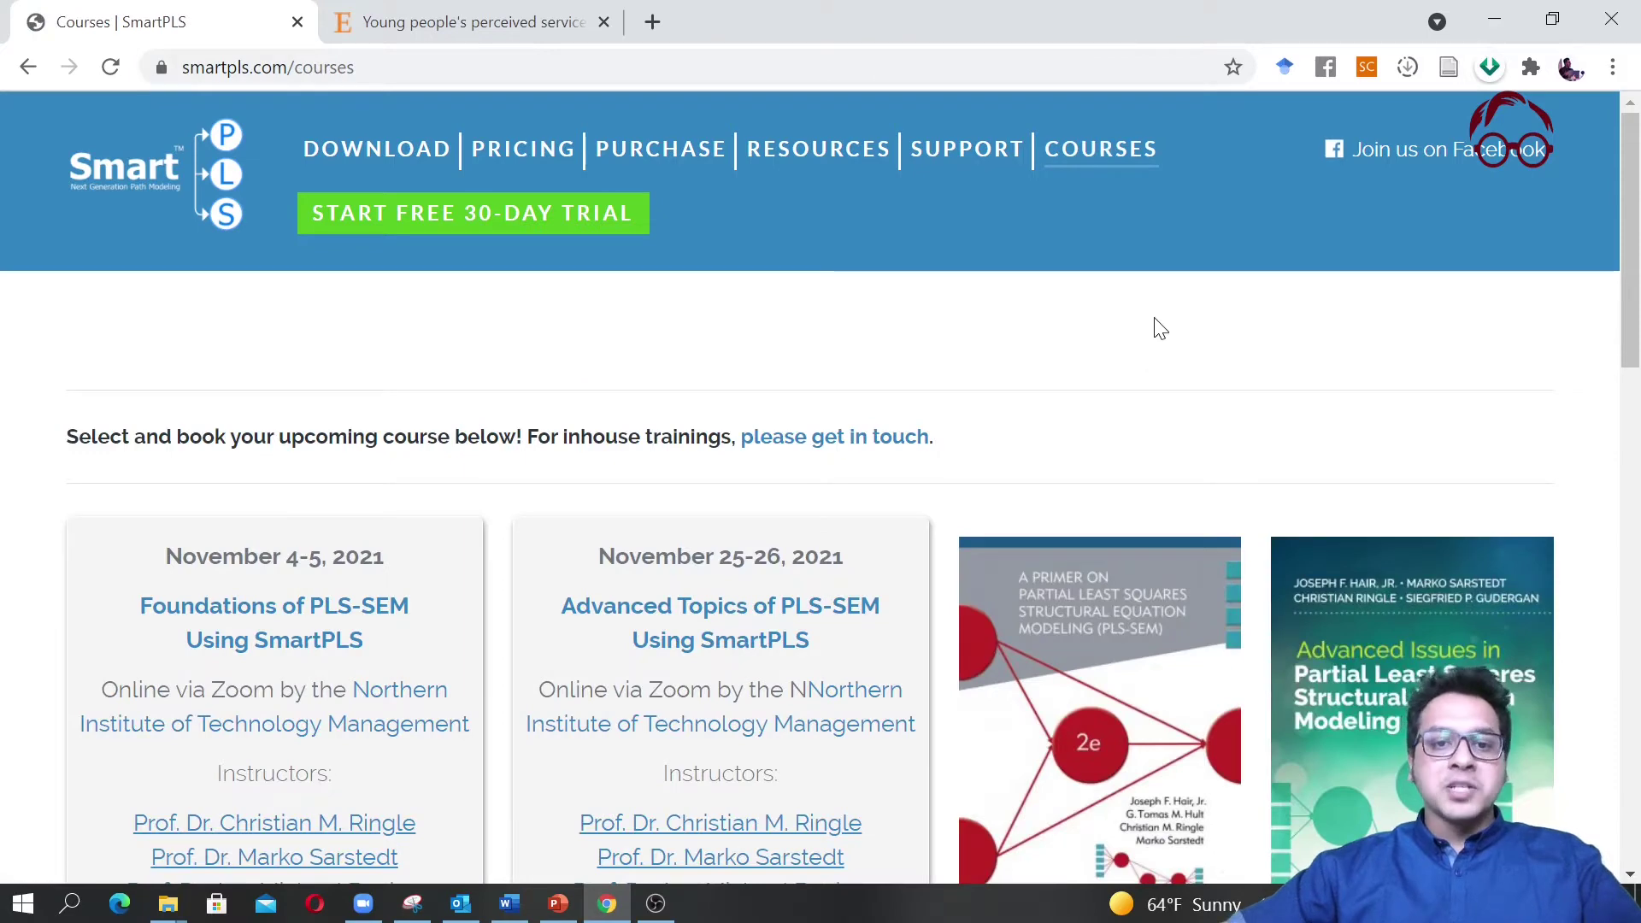
{"action": "scroll", "coordinate": [1159, 329], "scroll_direction": "down", "scroll_amount": 3}
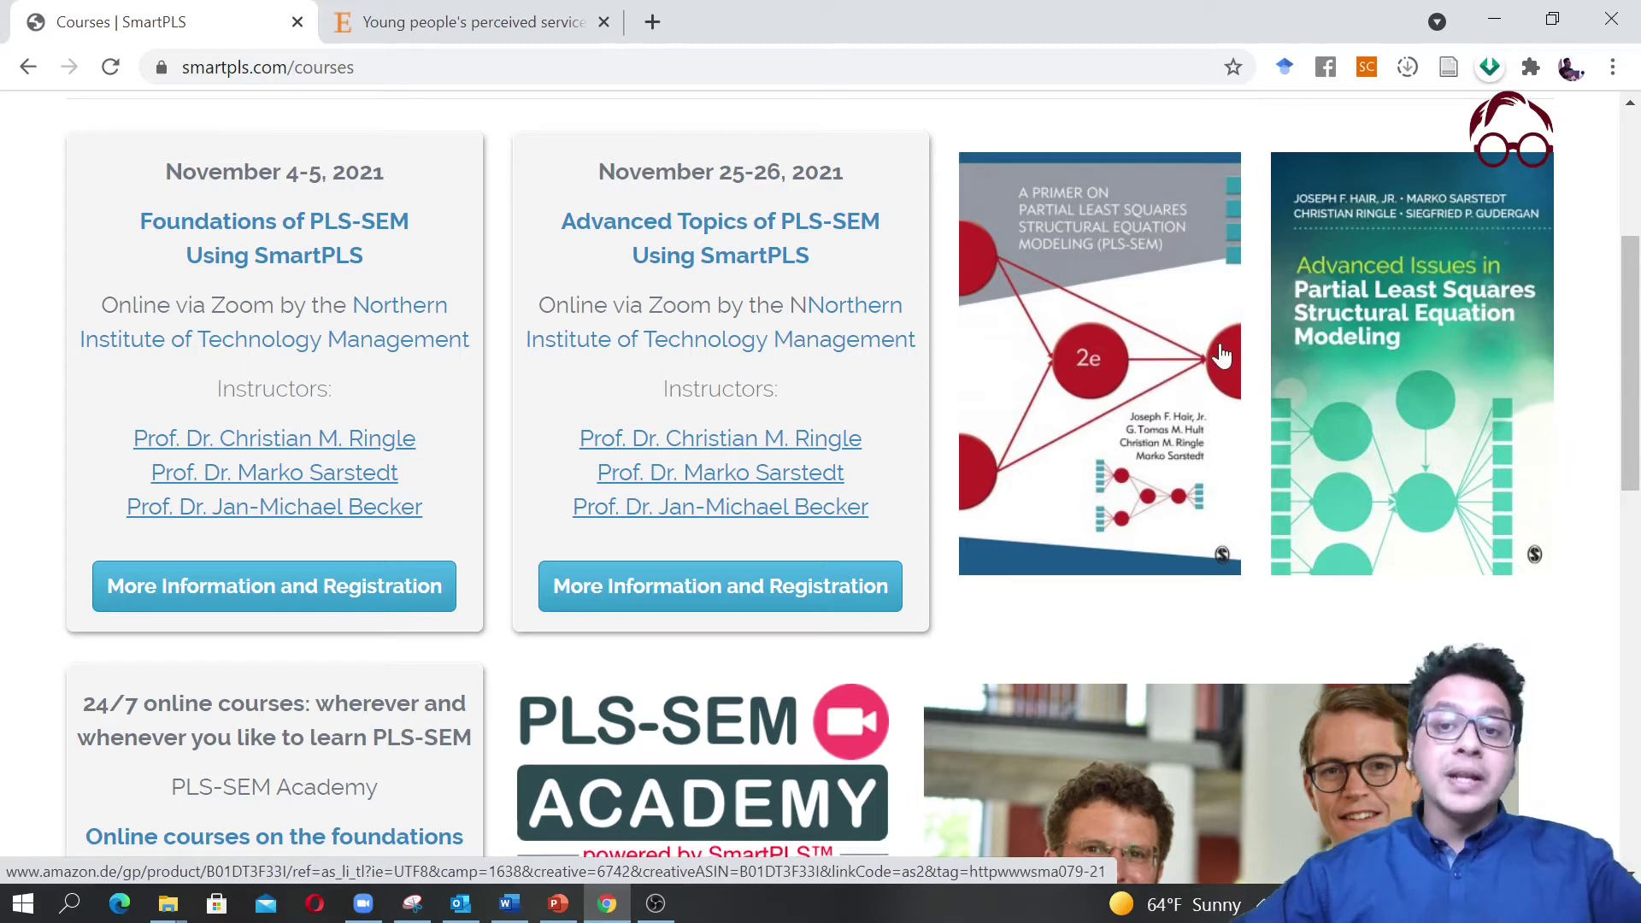
{"action": "scroll", "coordinate": [1231, 381], "scroll_direction": "up", "scroll_amount": 5}
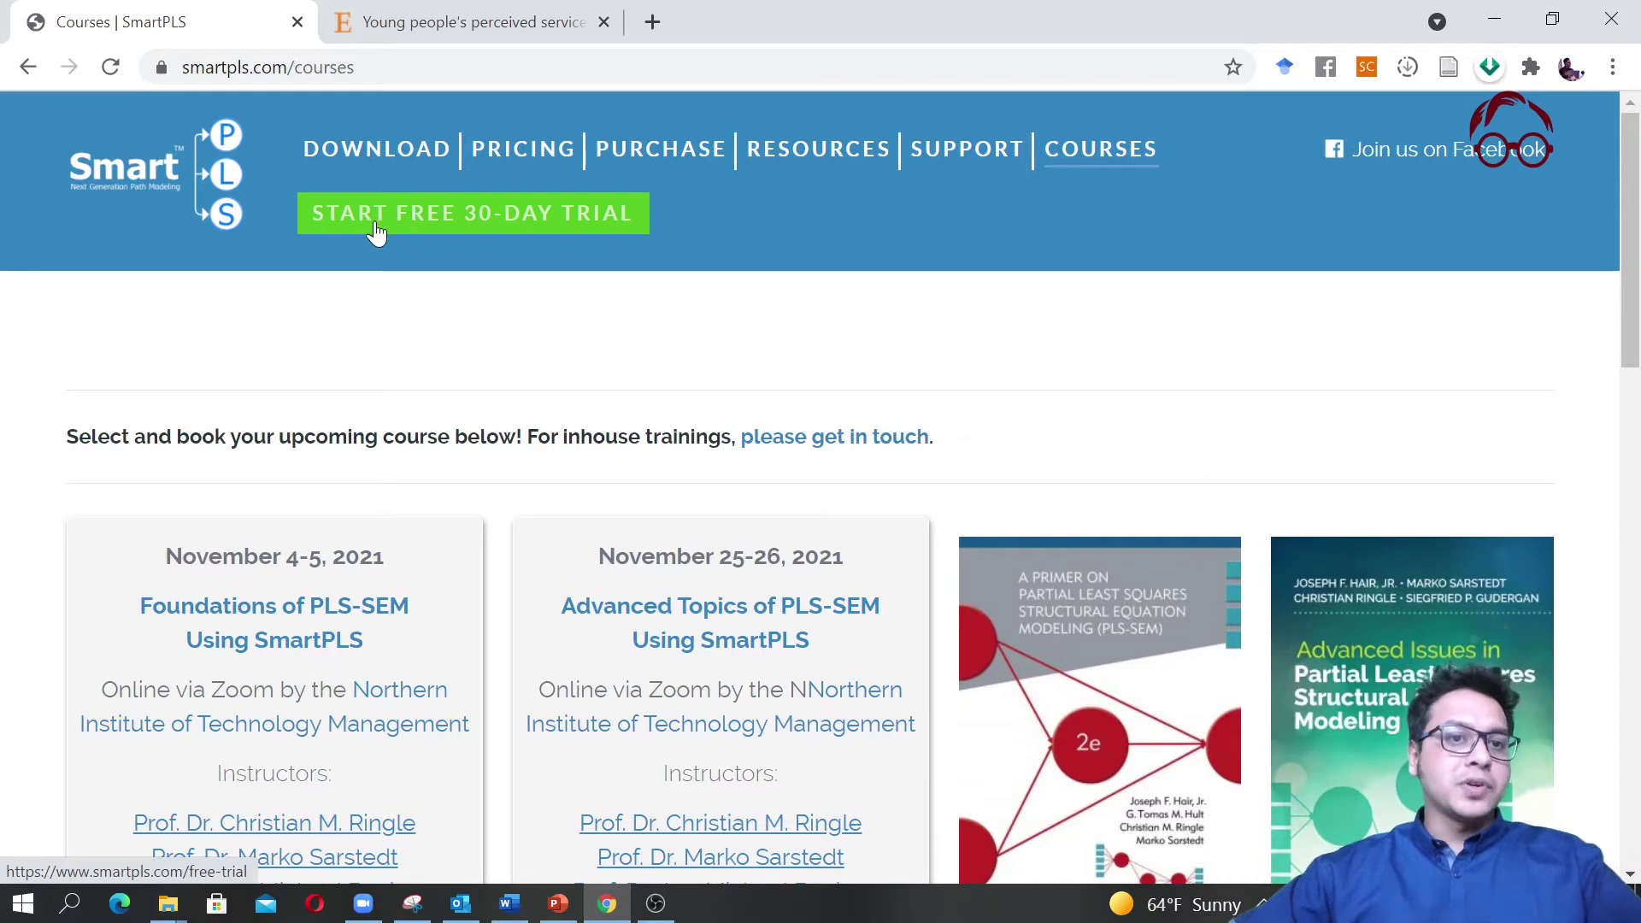
{"action": "left_click", "coordinate": [154, 179]}
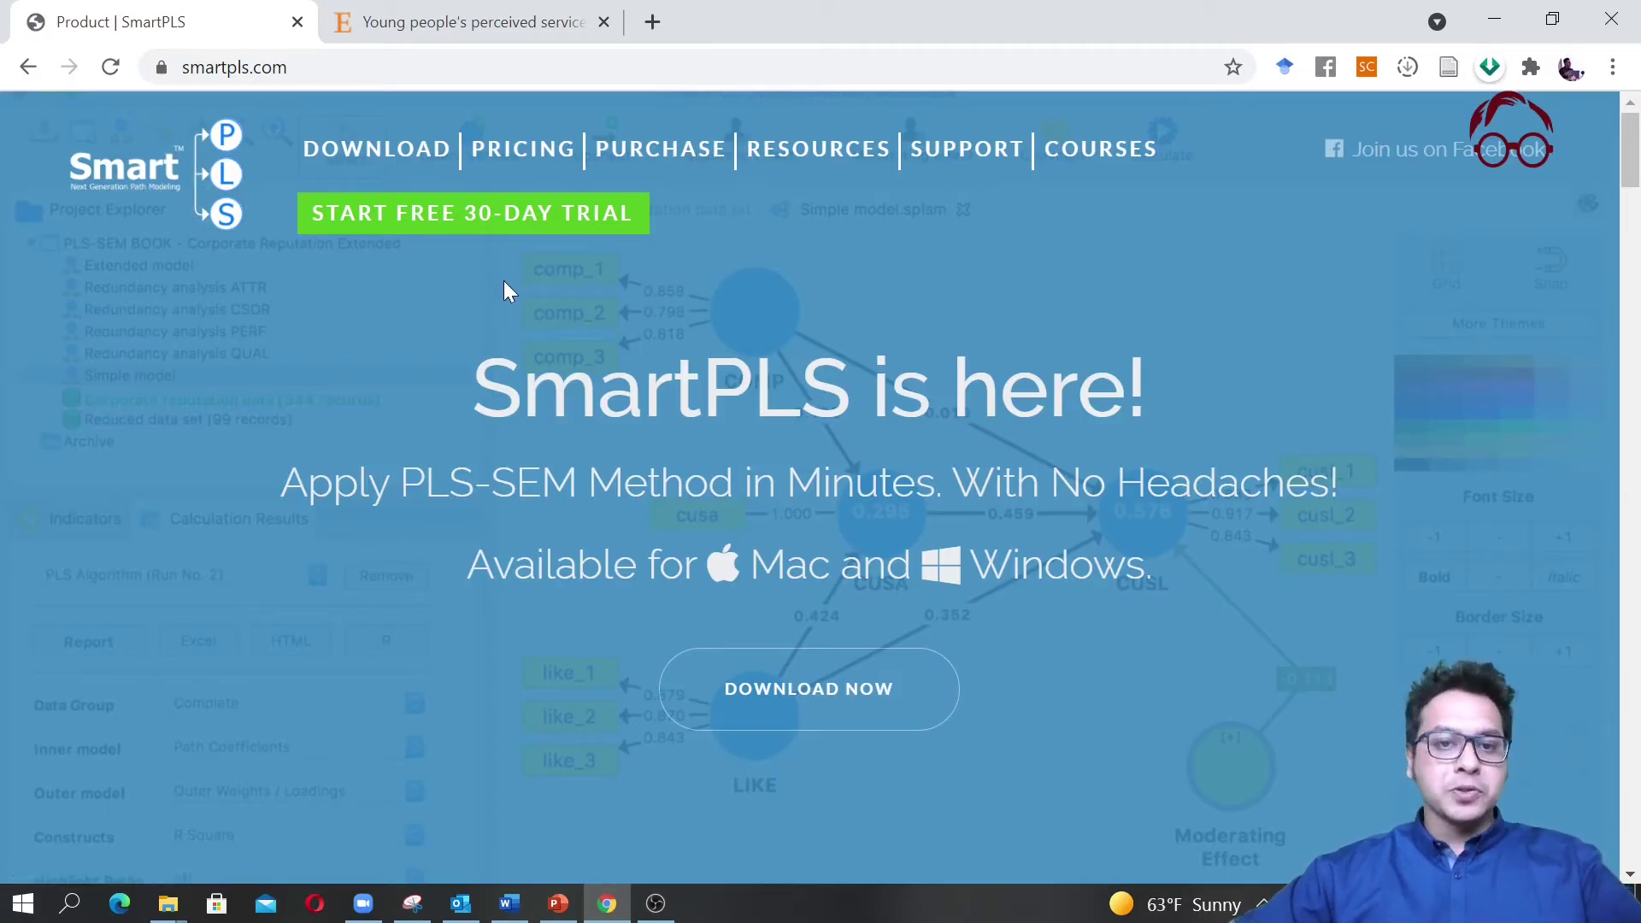
Launch SmartPLS 3 from the desktop and look over the smartpls_workspace projects like ECSI and Integration Survey.
{"action": "key", "text": "super+d"}
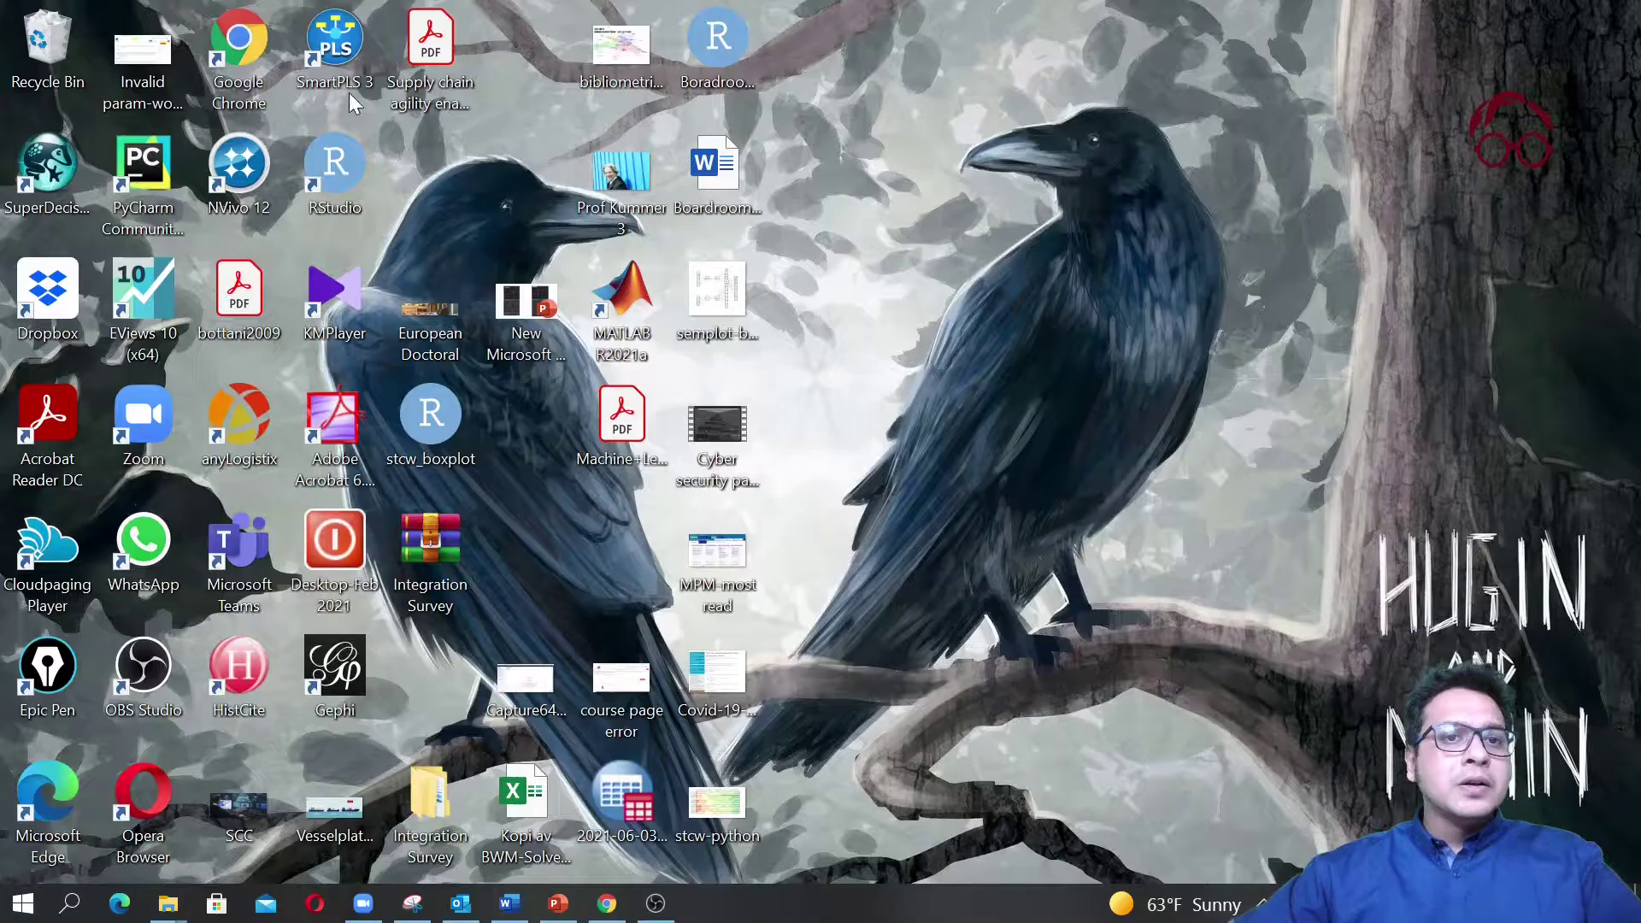
{"action": "double_click", "coordinate": [348, 50]}
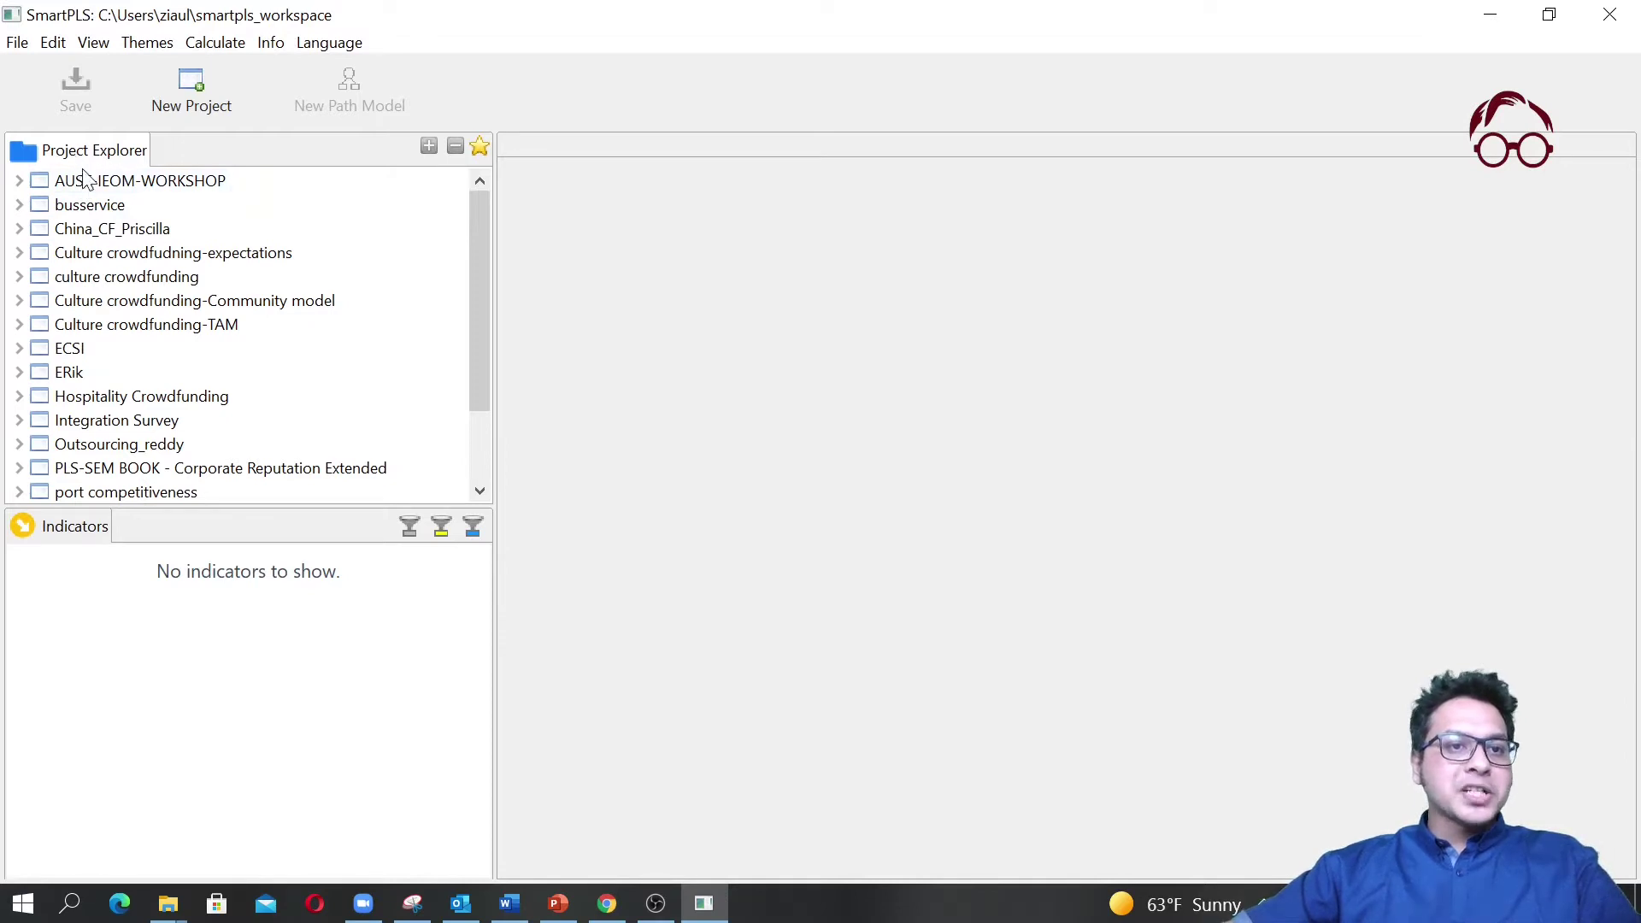
{"action": "scroll", "coordinate": [135, 345], "scroll_direction": "down", "scroll_amount": 2}
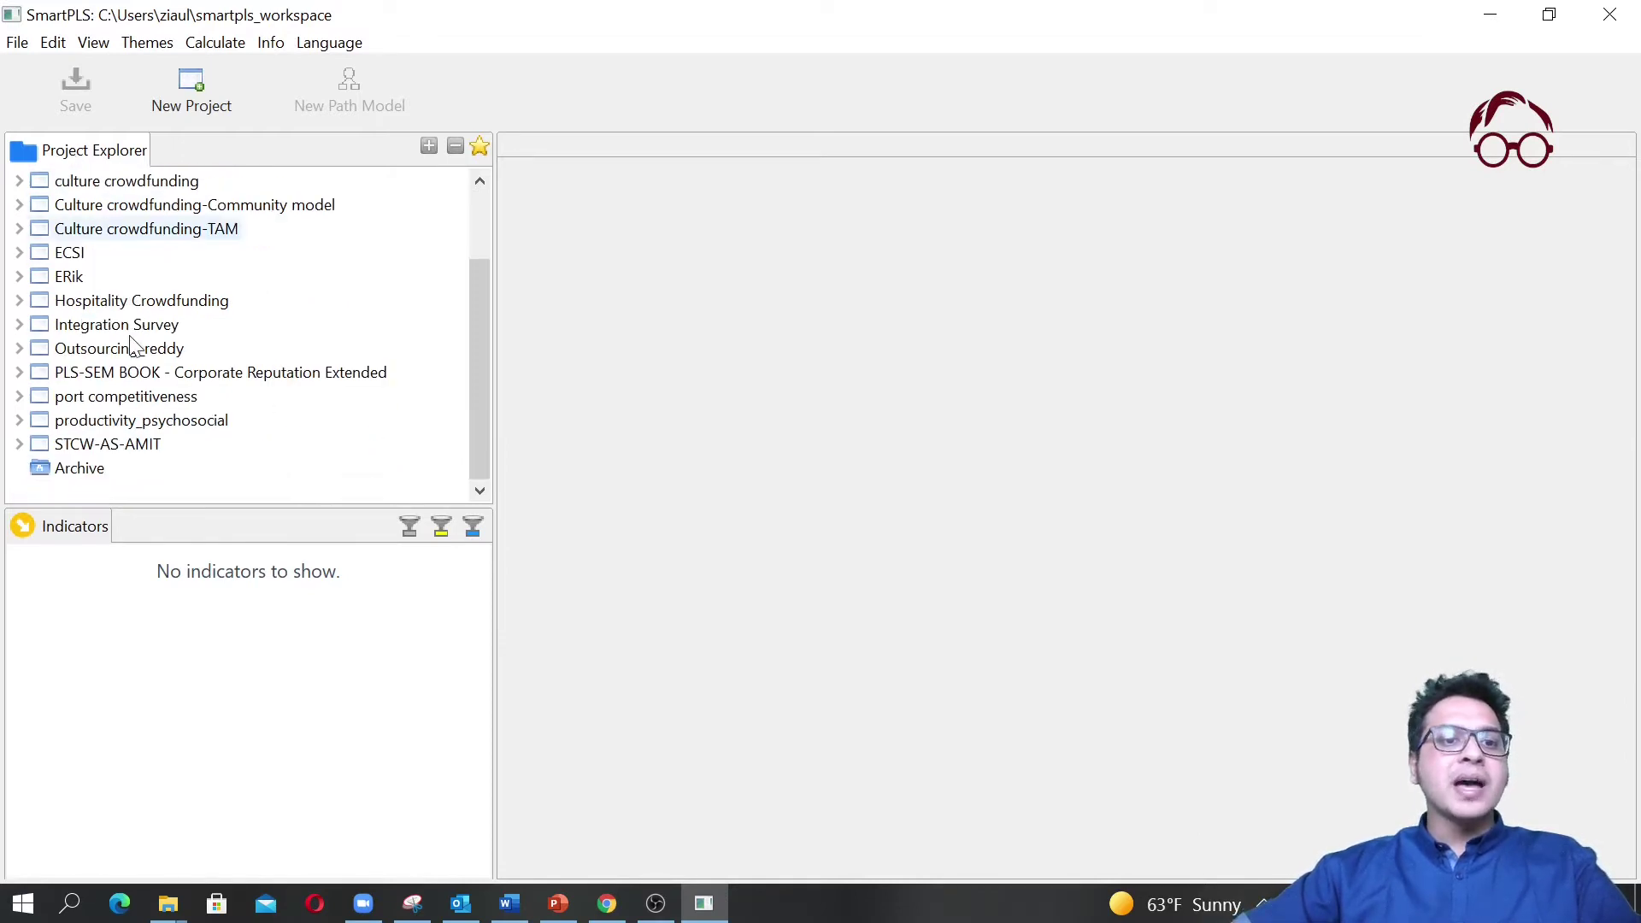
{"action": "scroll", "coordinate": [134, 341], "scroll_direction": "up", "scroll_amount": 2}
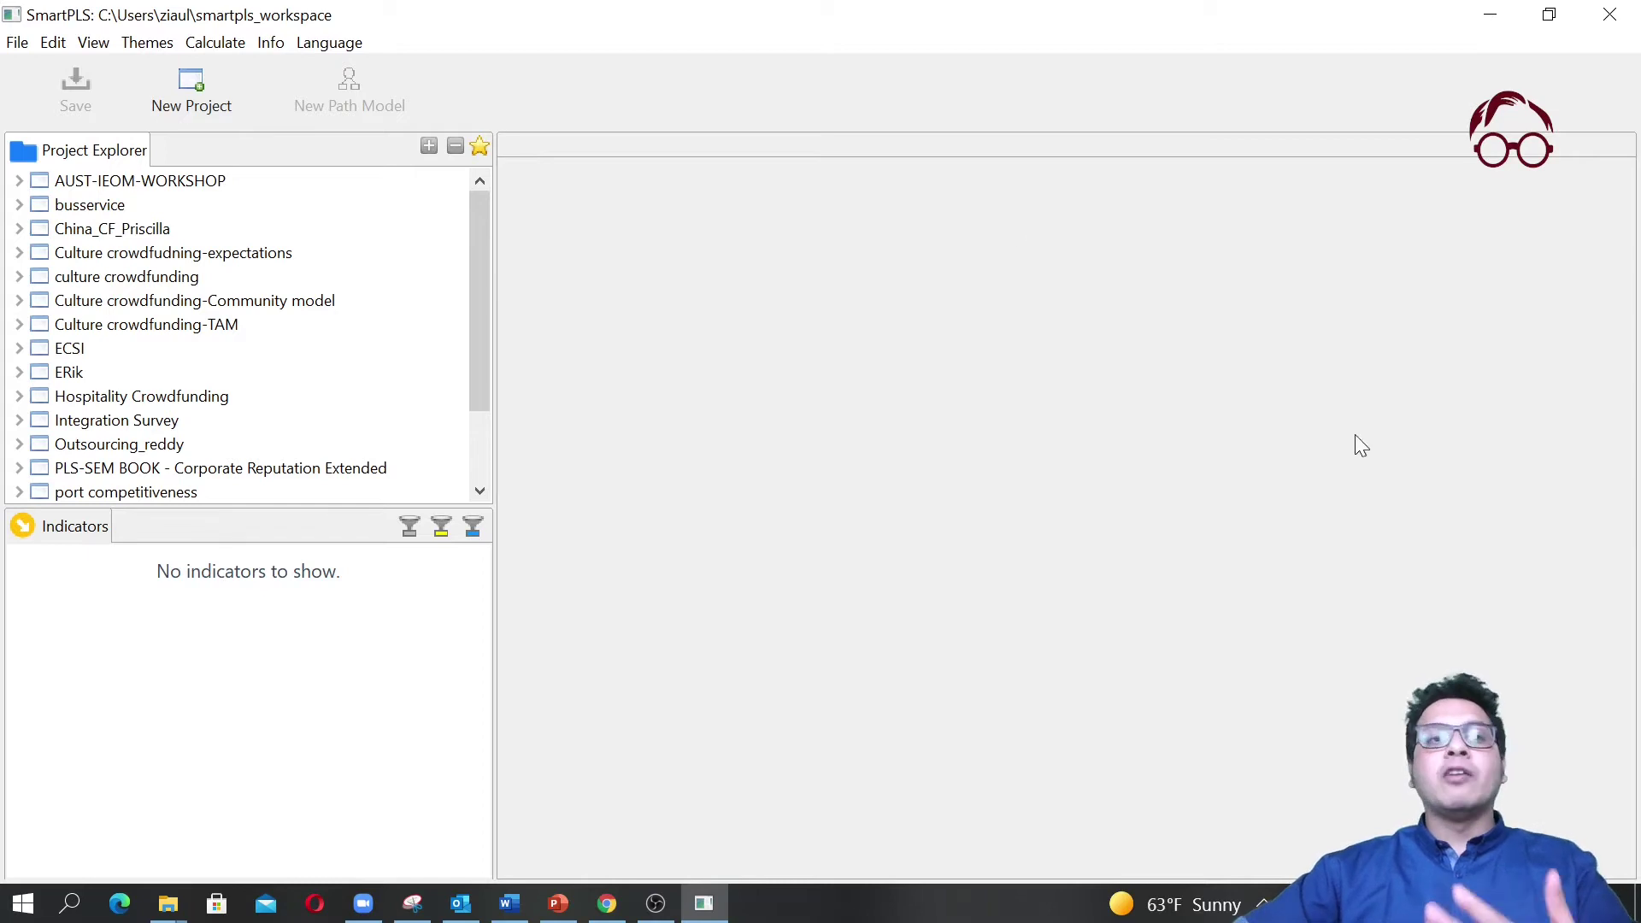
{"action": "left_click", "coordinate": [18, 45]}
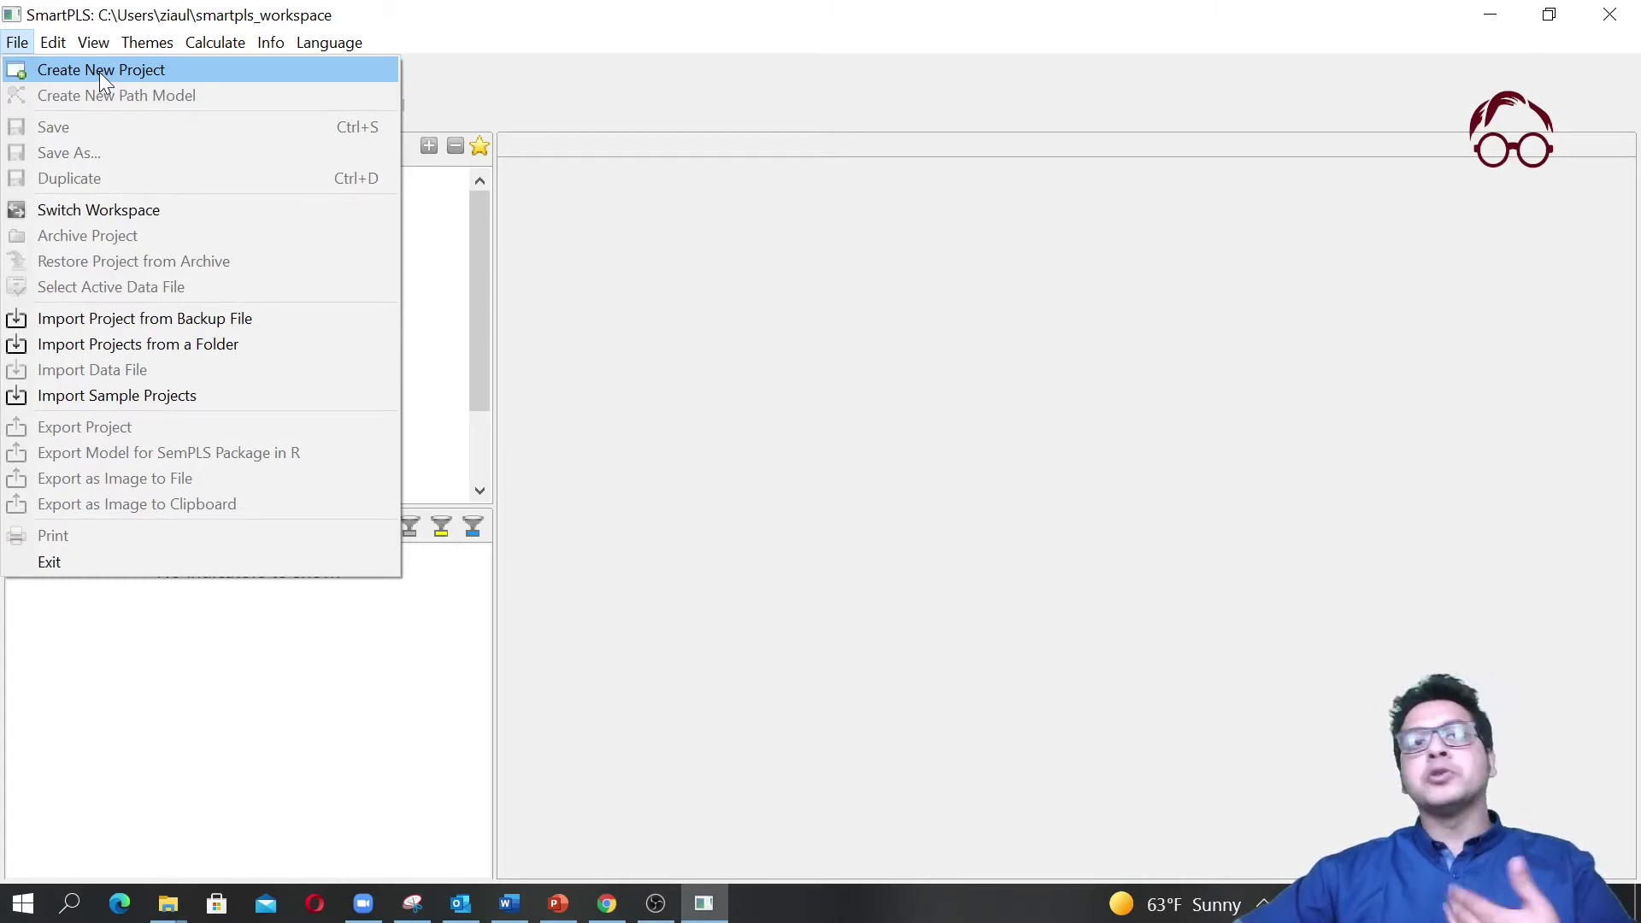
Close the File menu, reopen it and look over the Edit menu items.
{"action": "left_click", "coordinate": [934, 465]}
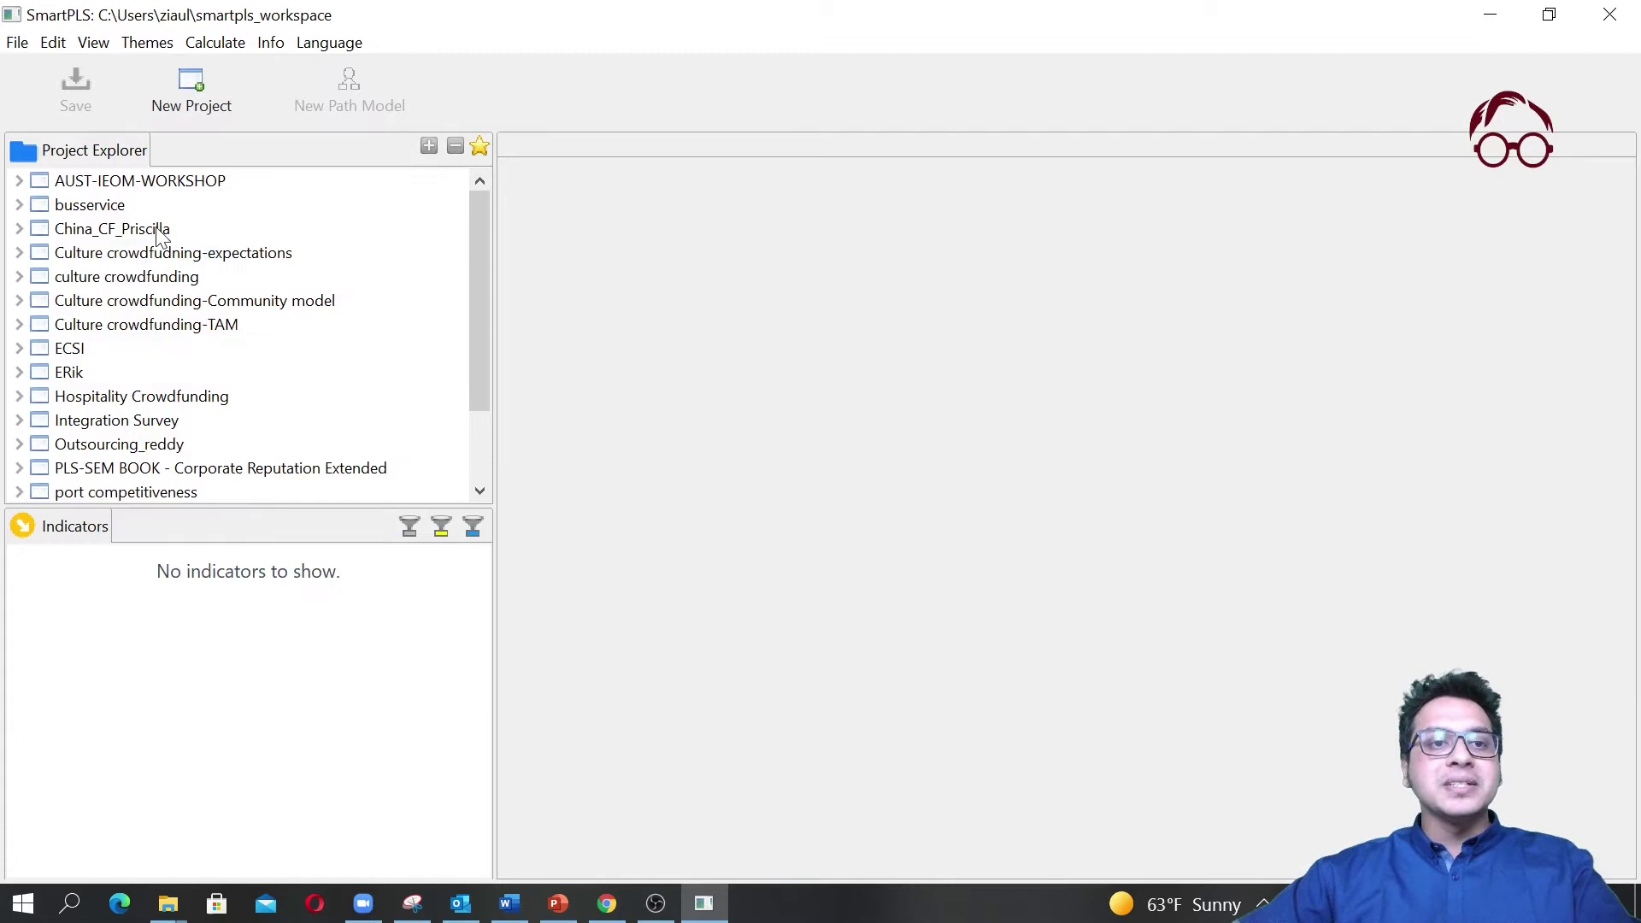
{"action": "left_click", "coordinate": [18, 44]}
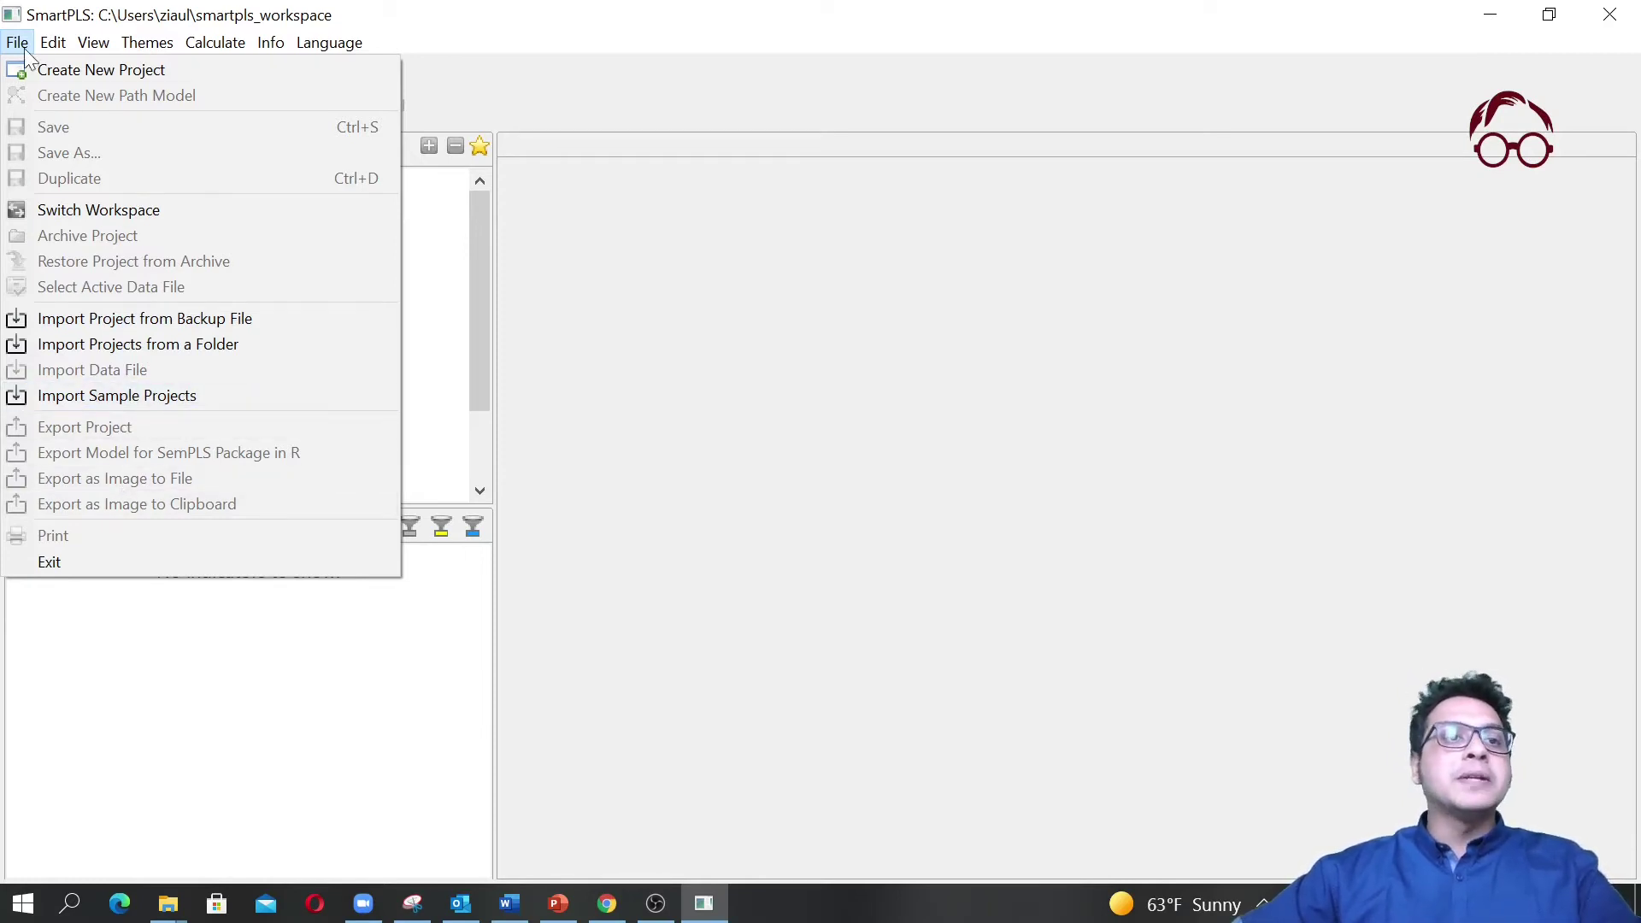
{"action": "mouse_move", "coordinate": [54, 40]}
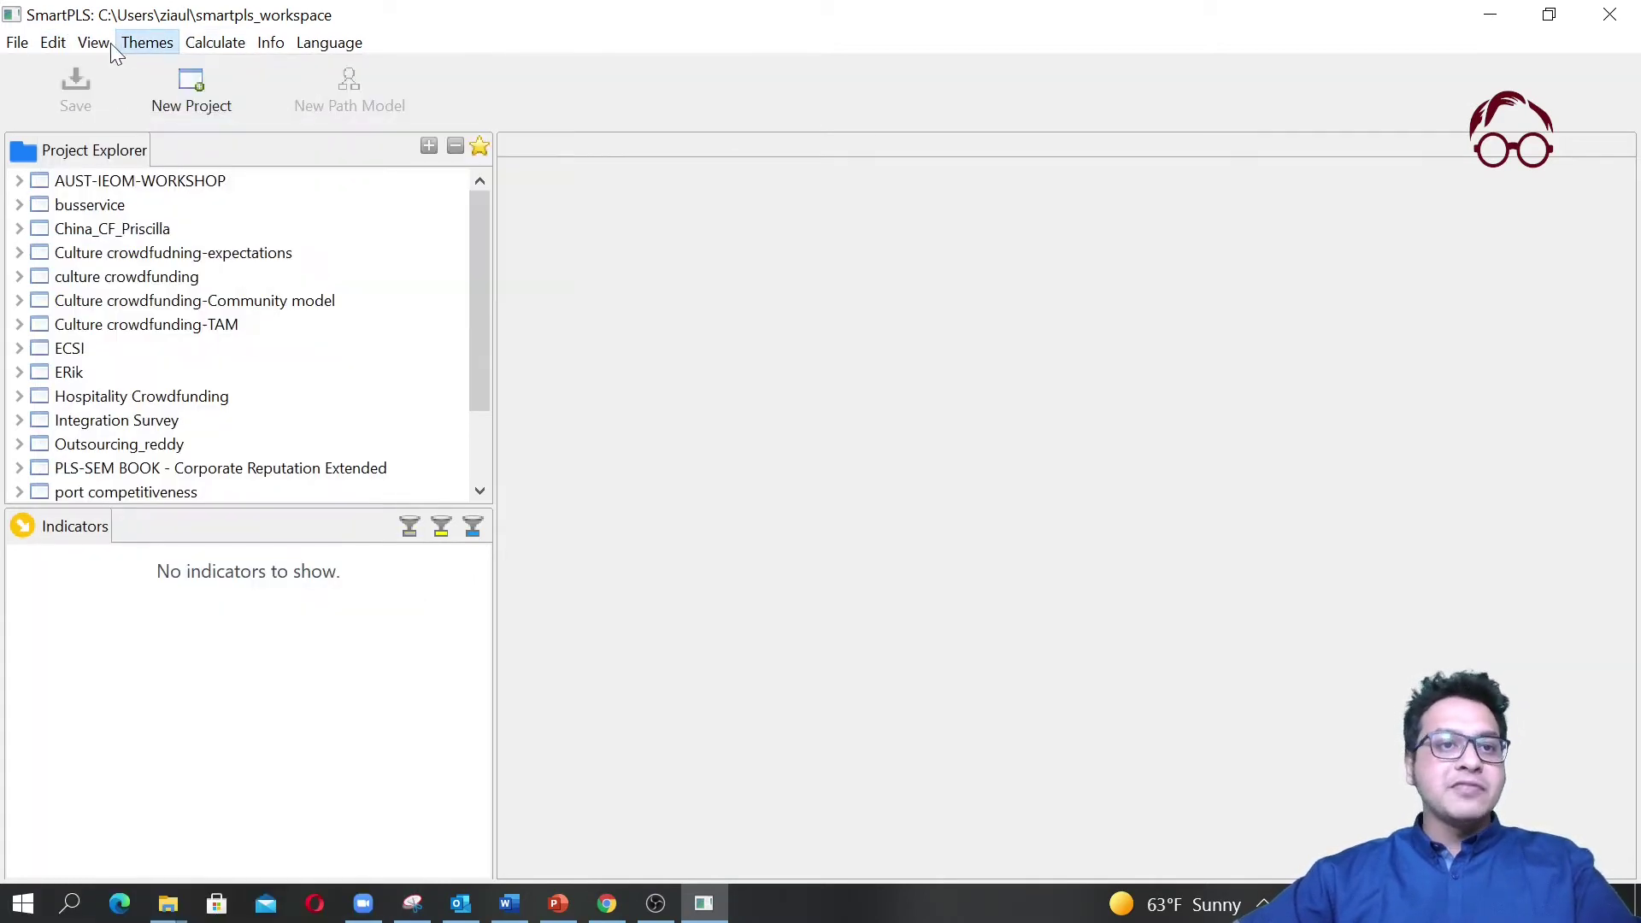
{"action": "left_click", "coordinate": [99, 43]}
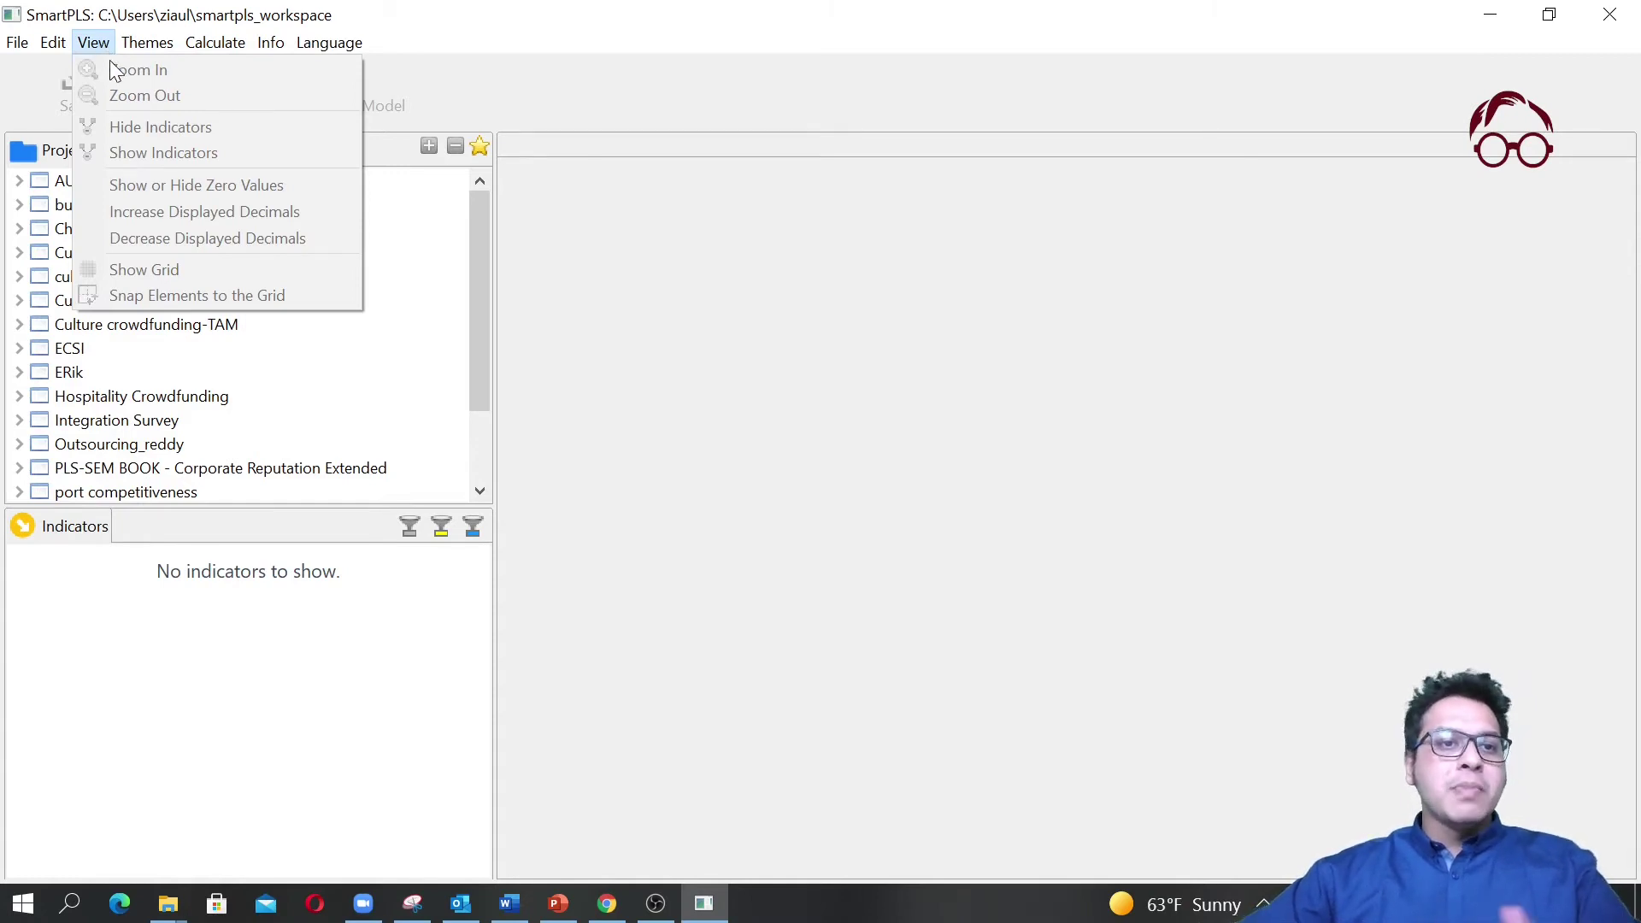
{"action": "mouse_move", "coordinate": [136, 39]}
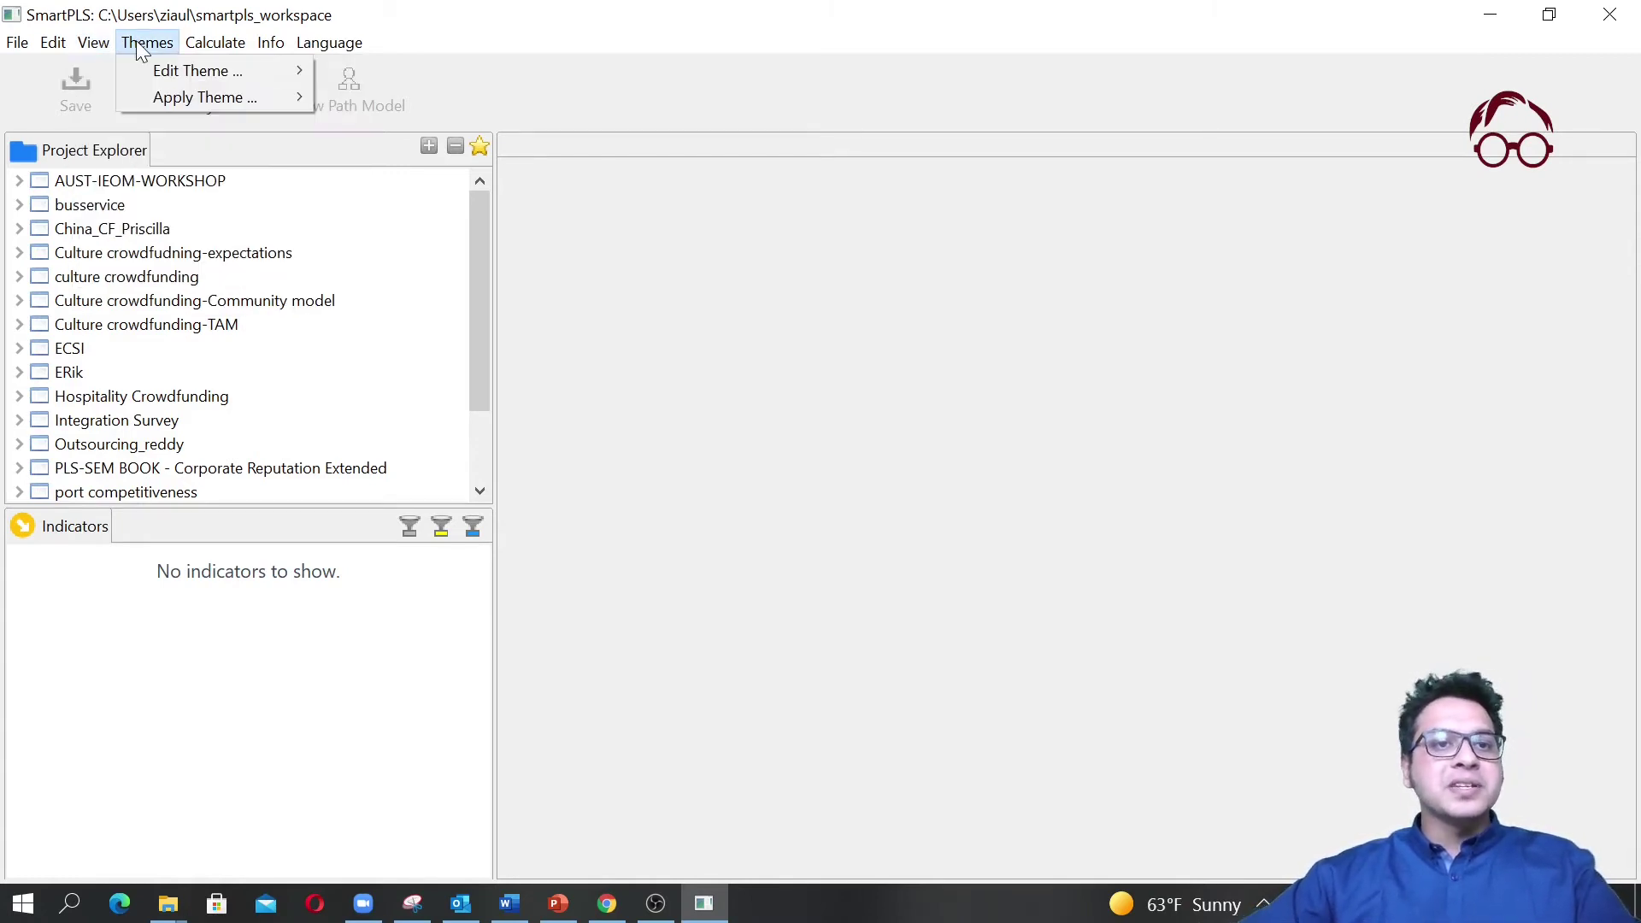
{"action": "mouse_move", "coordinate": [186, 75]}
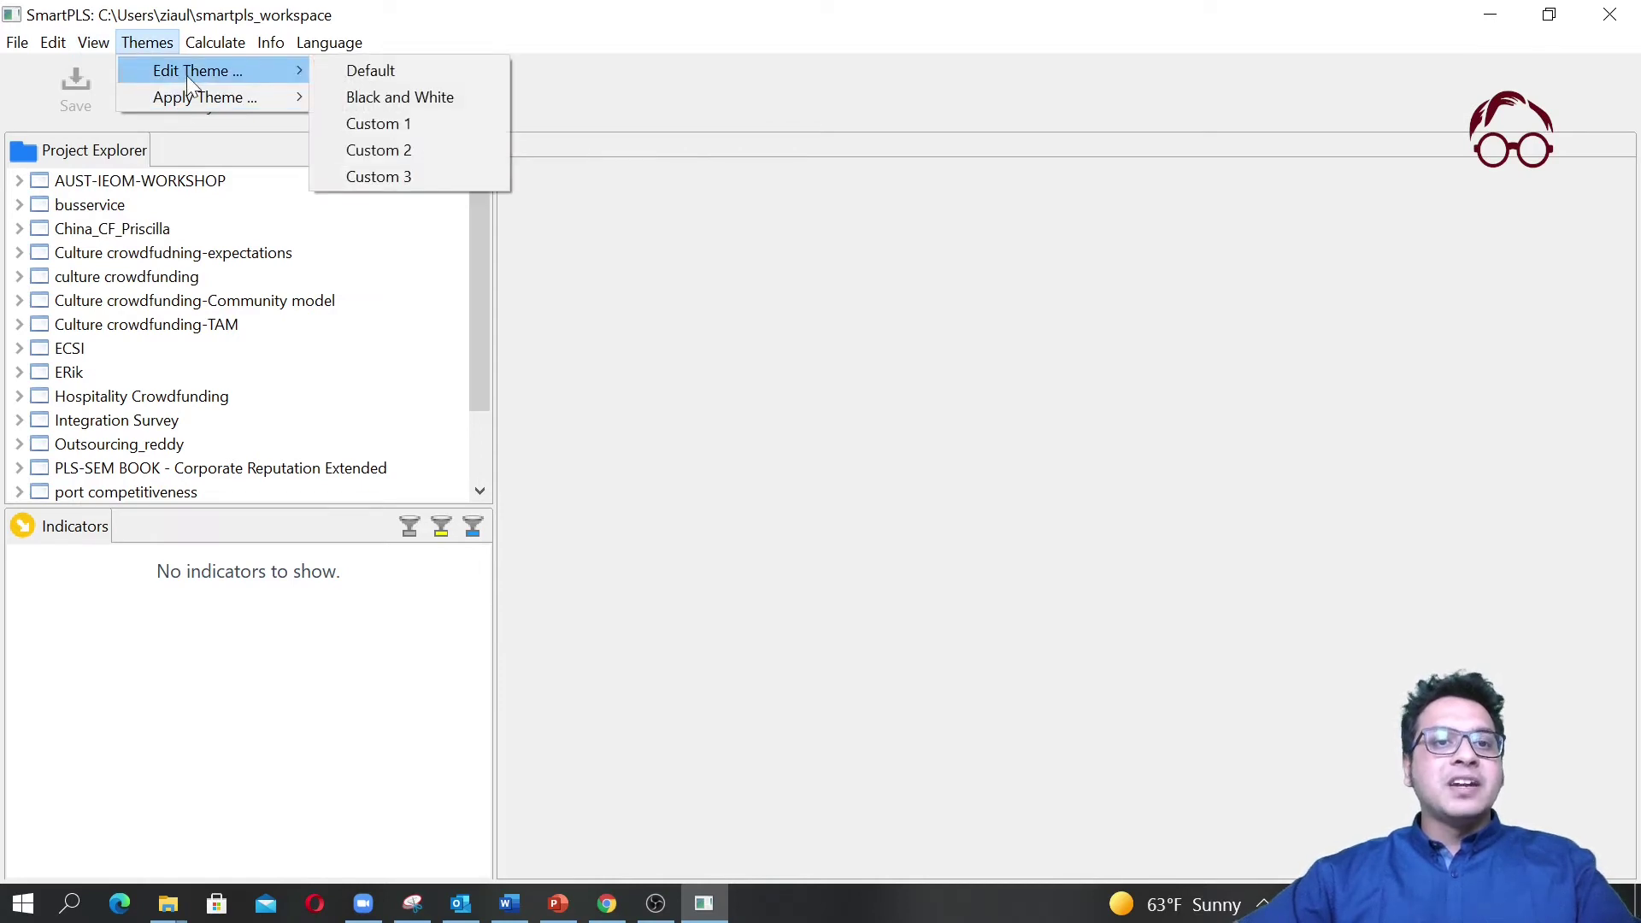
{"action": "mouse_move", "coordinate": [234, 97]}
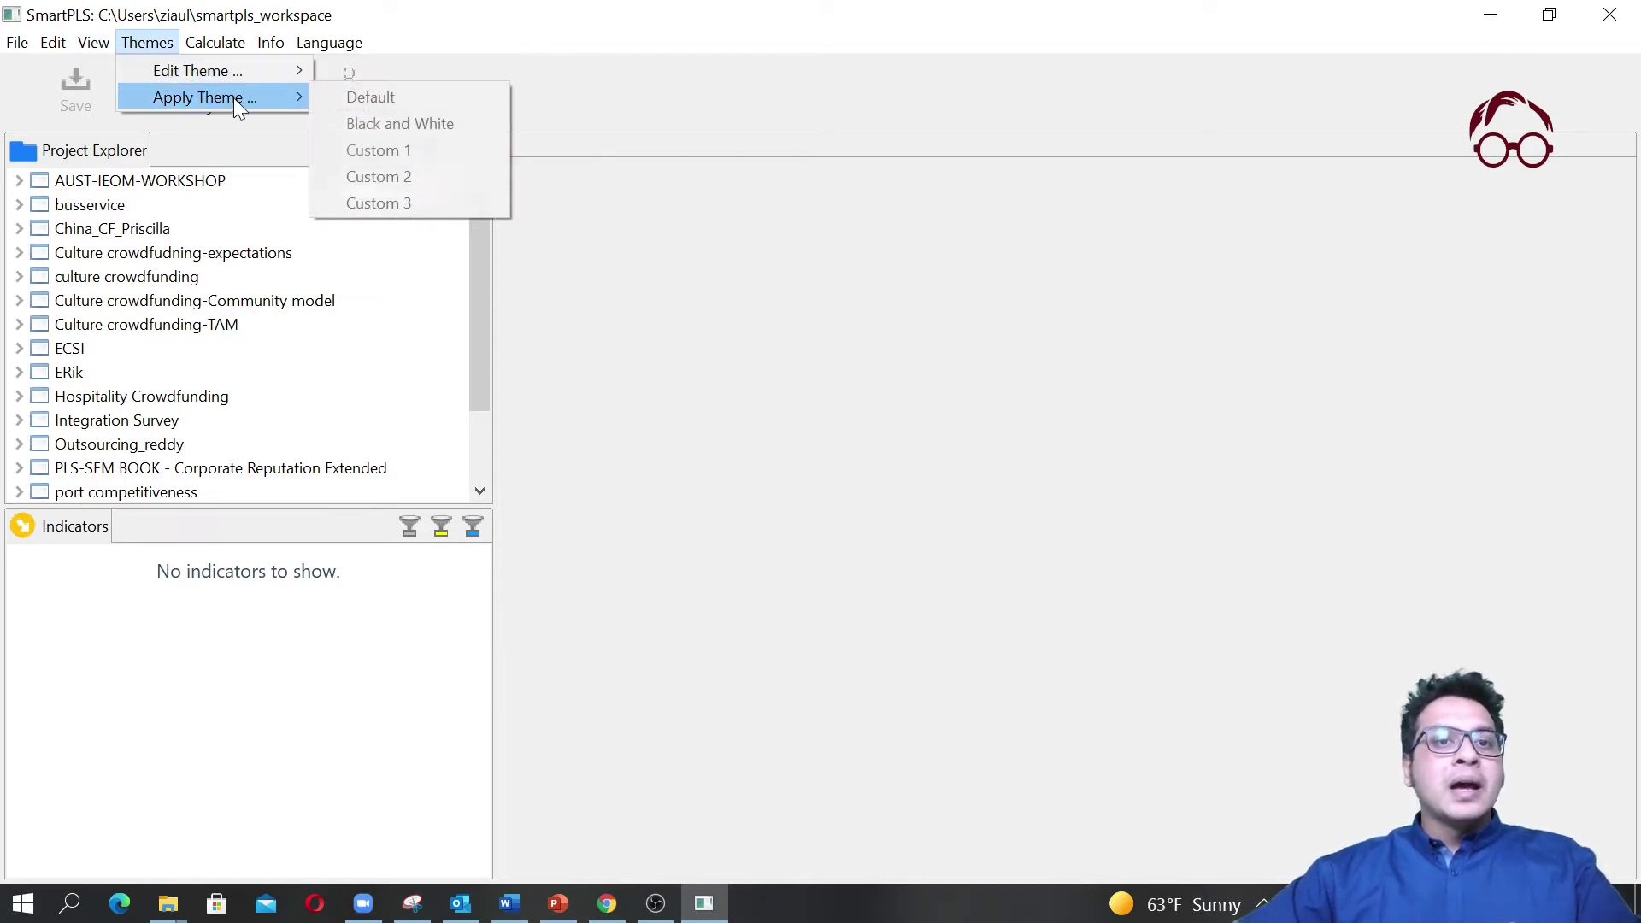
{"action": "mouse_move", "coordinate": [212, 41]}
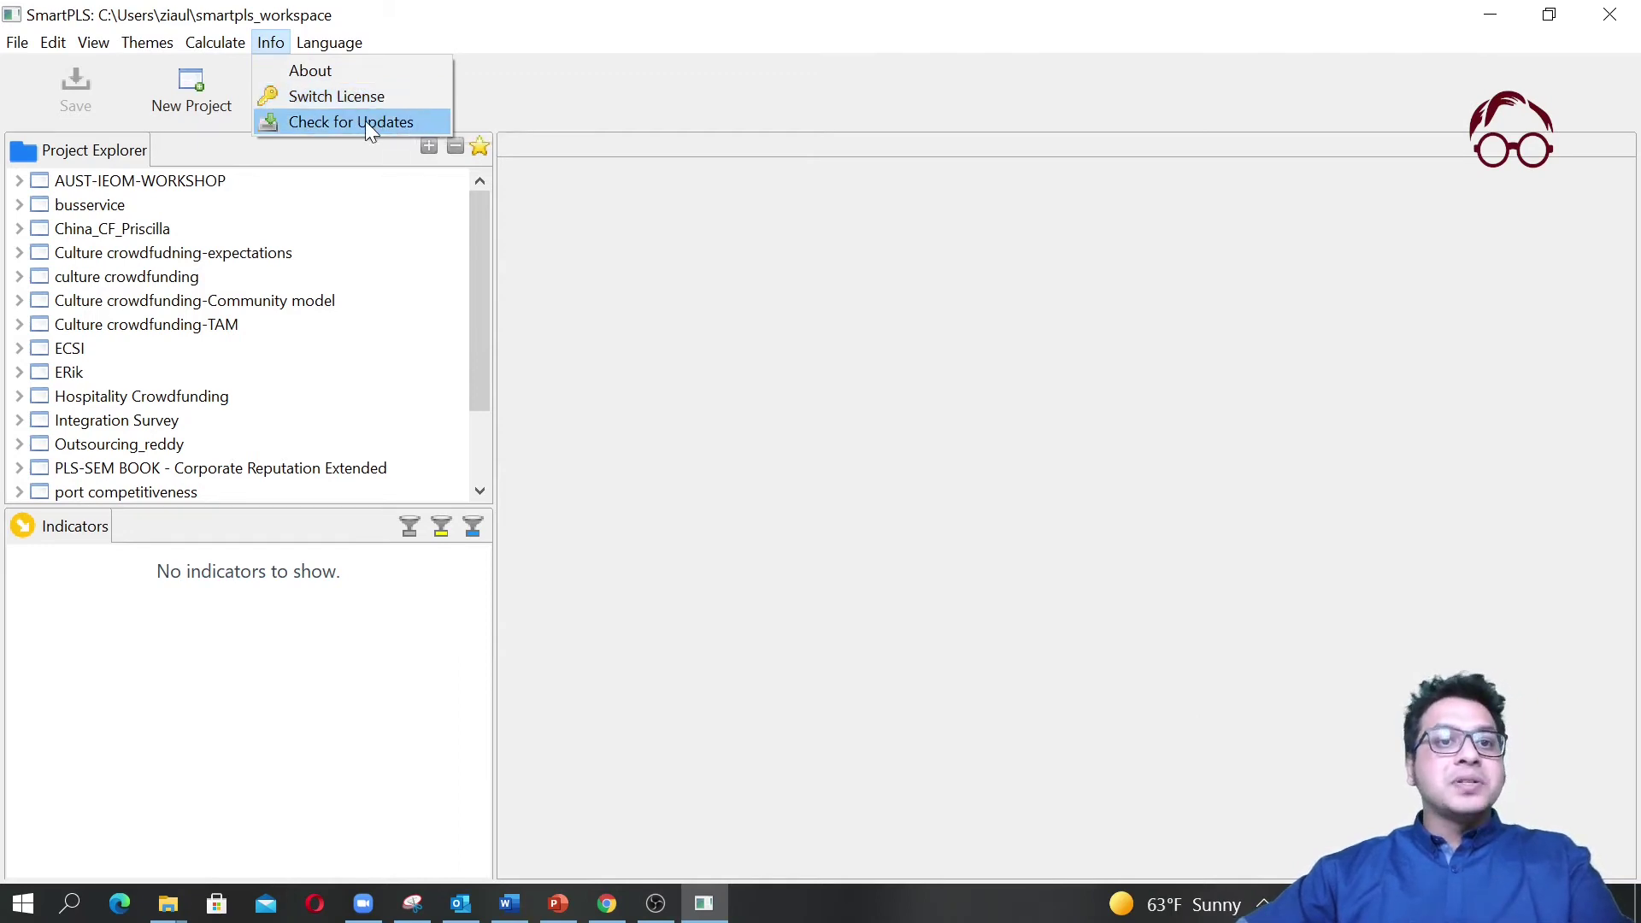
{"action": "mouse_move", "coordinate": [340, 51]}
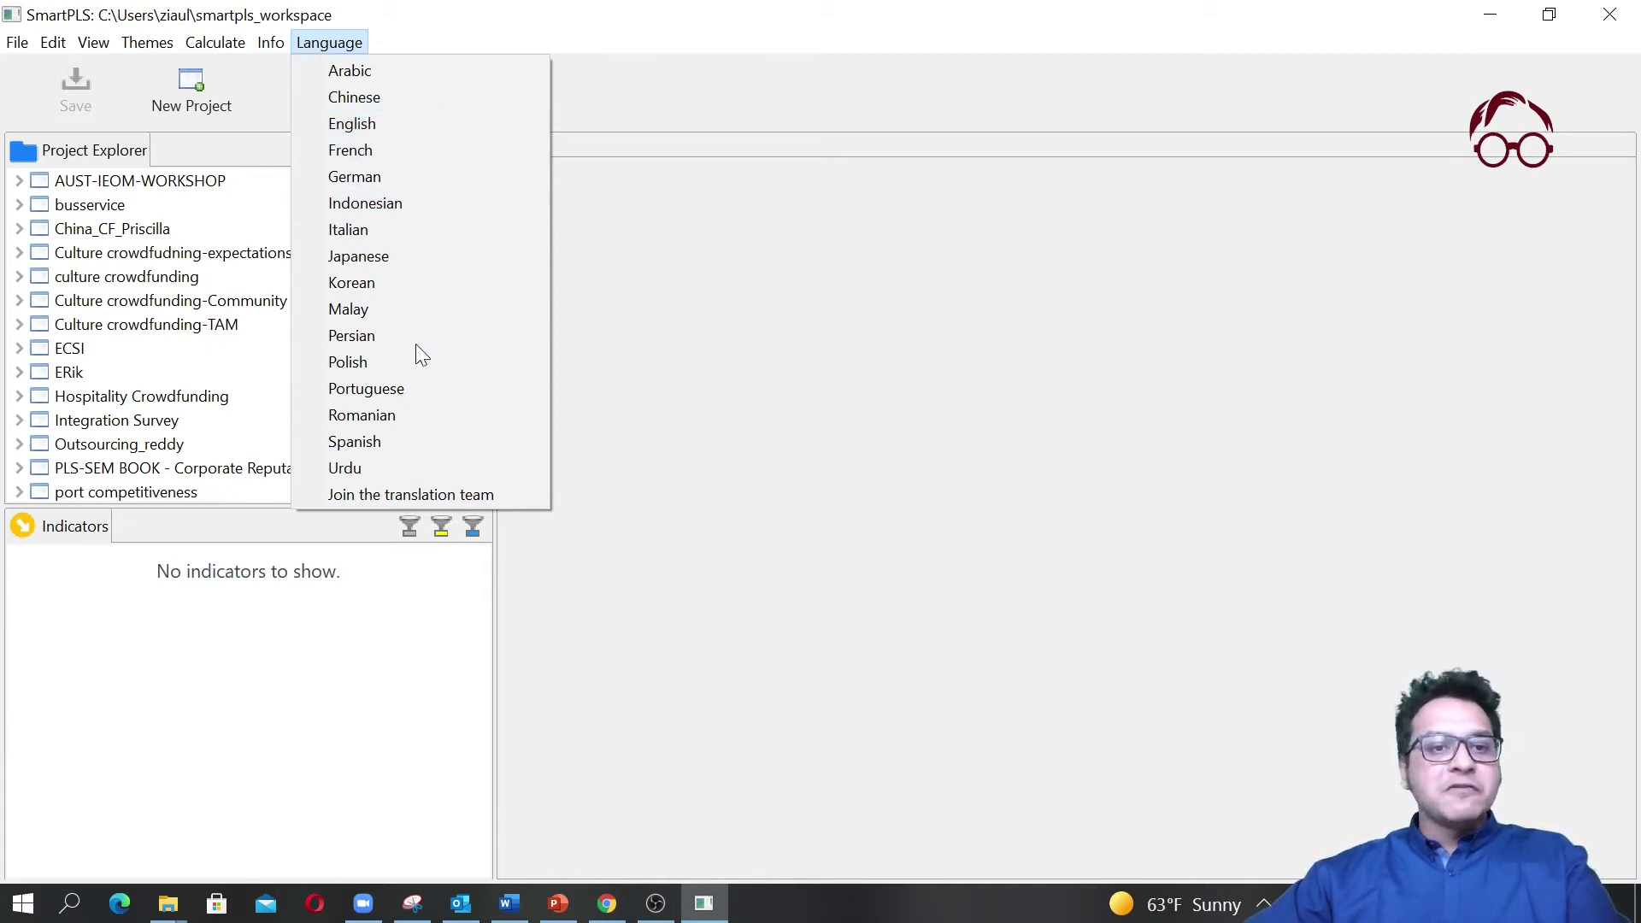
{"action": "left_click", "coordinate": [1075, 454]}
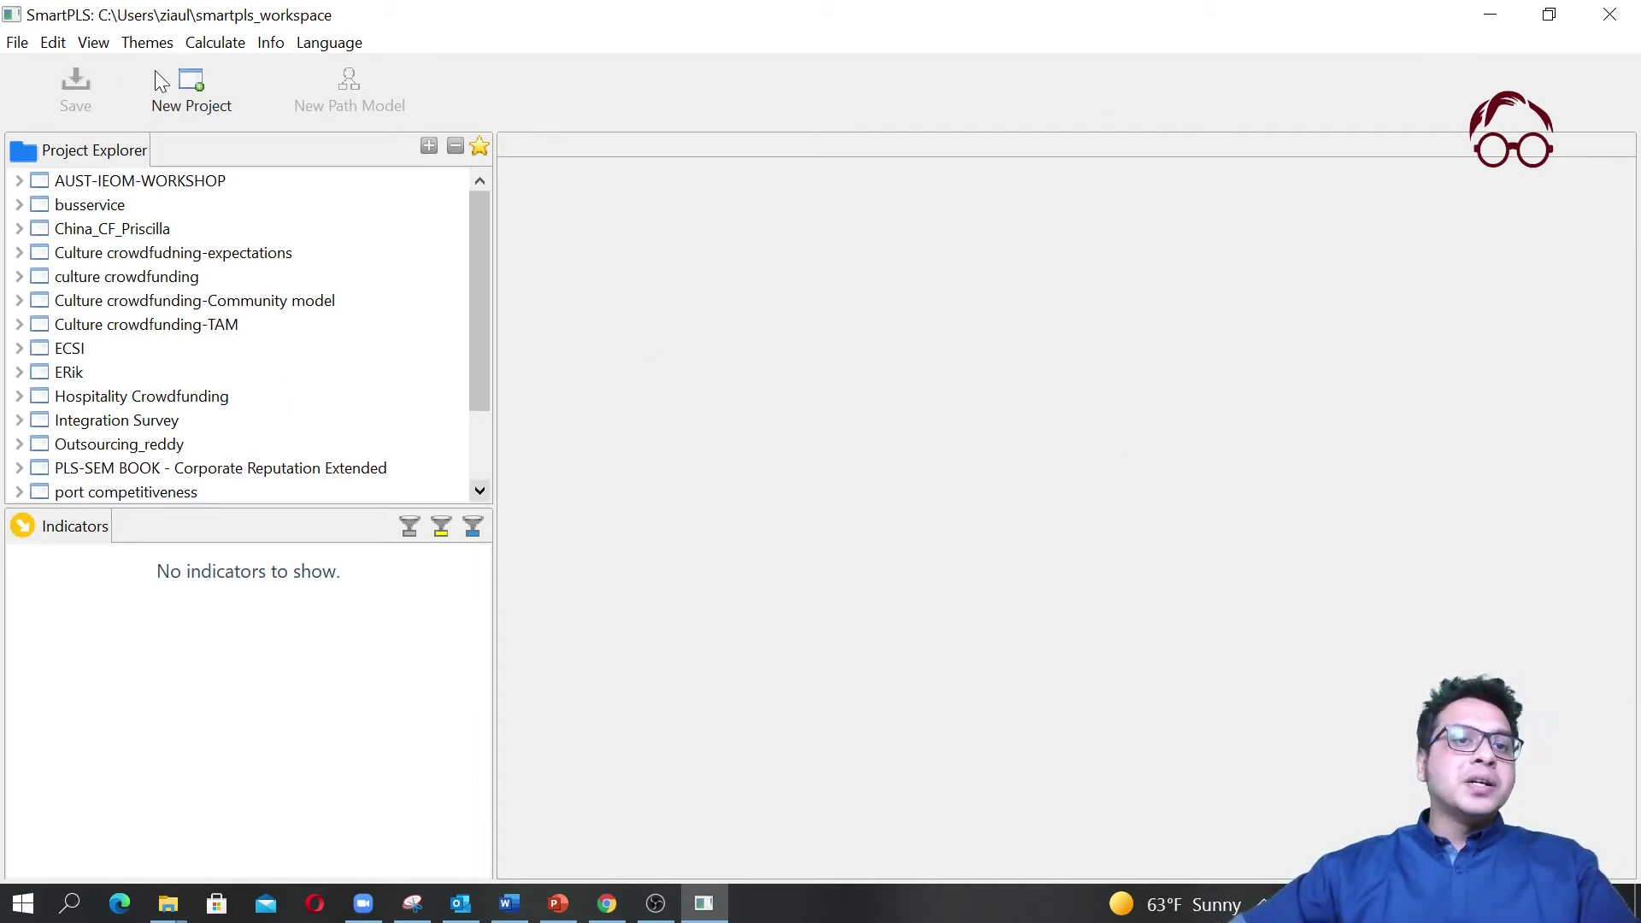
{"action": "left_click", "coordinate": [16, 48]}
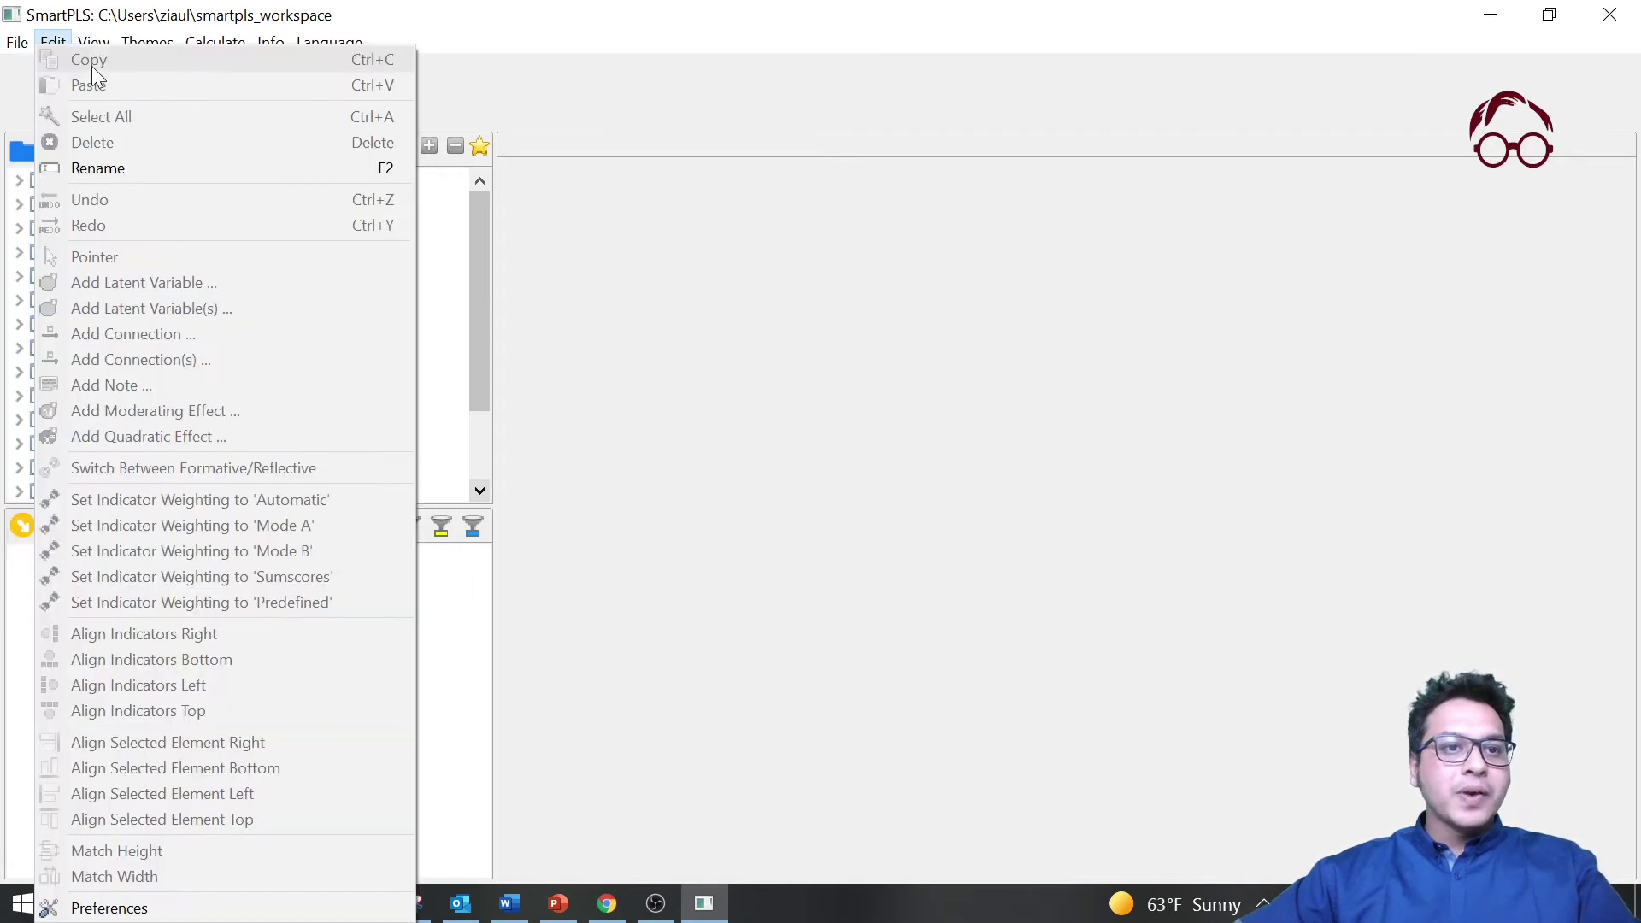
Create a new SmartPLS project with the name RHUB-Course.
{"action": "left_click", "coordinate": [637, 91]}
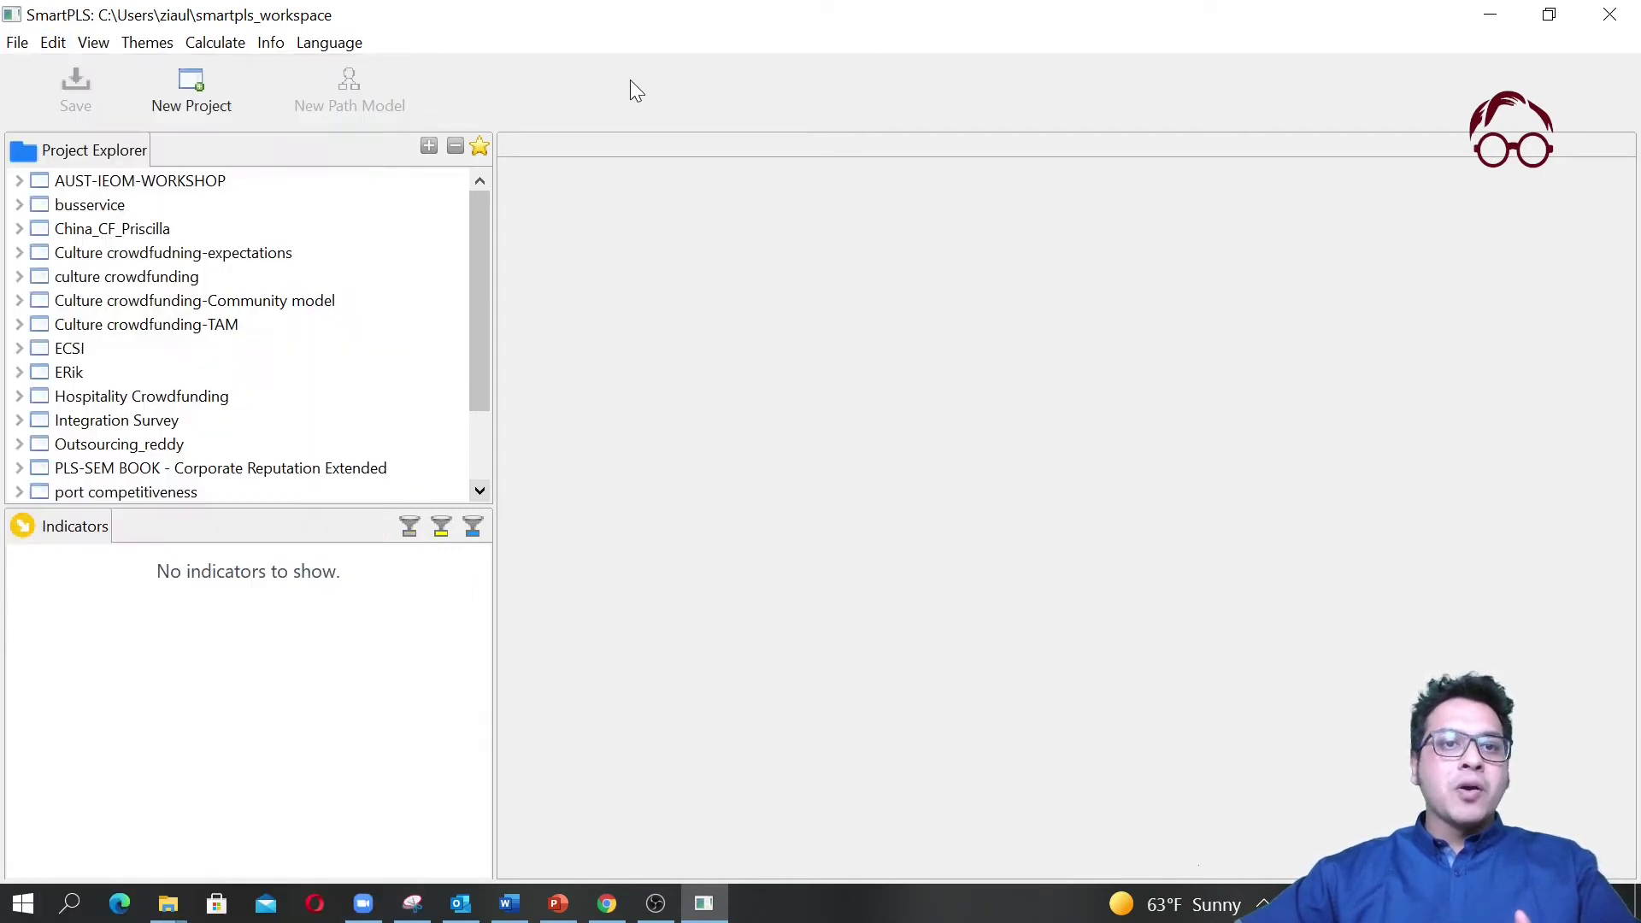
{"action": "left_click", "coordinate": [191, 101]}
{"action": "type", "text": "RHUB-C"}
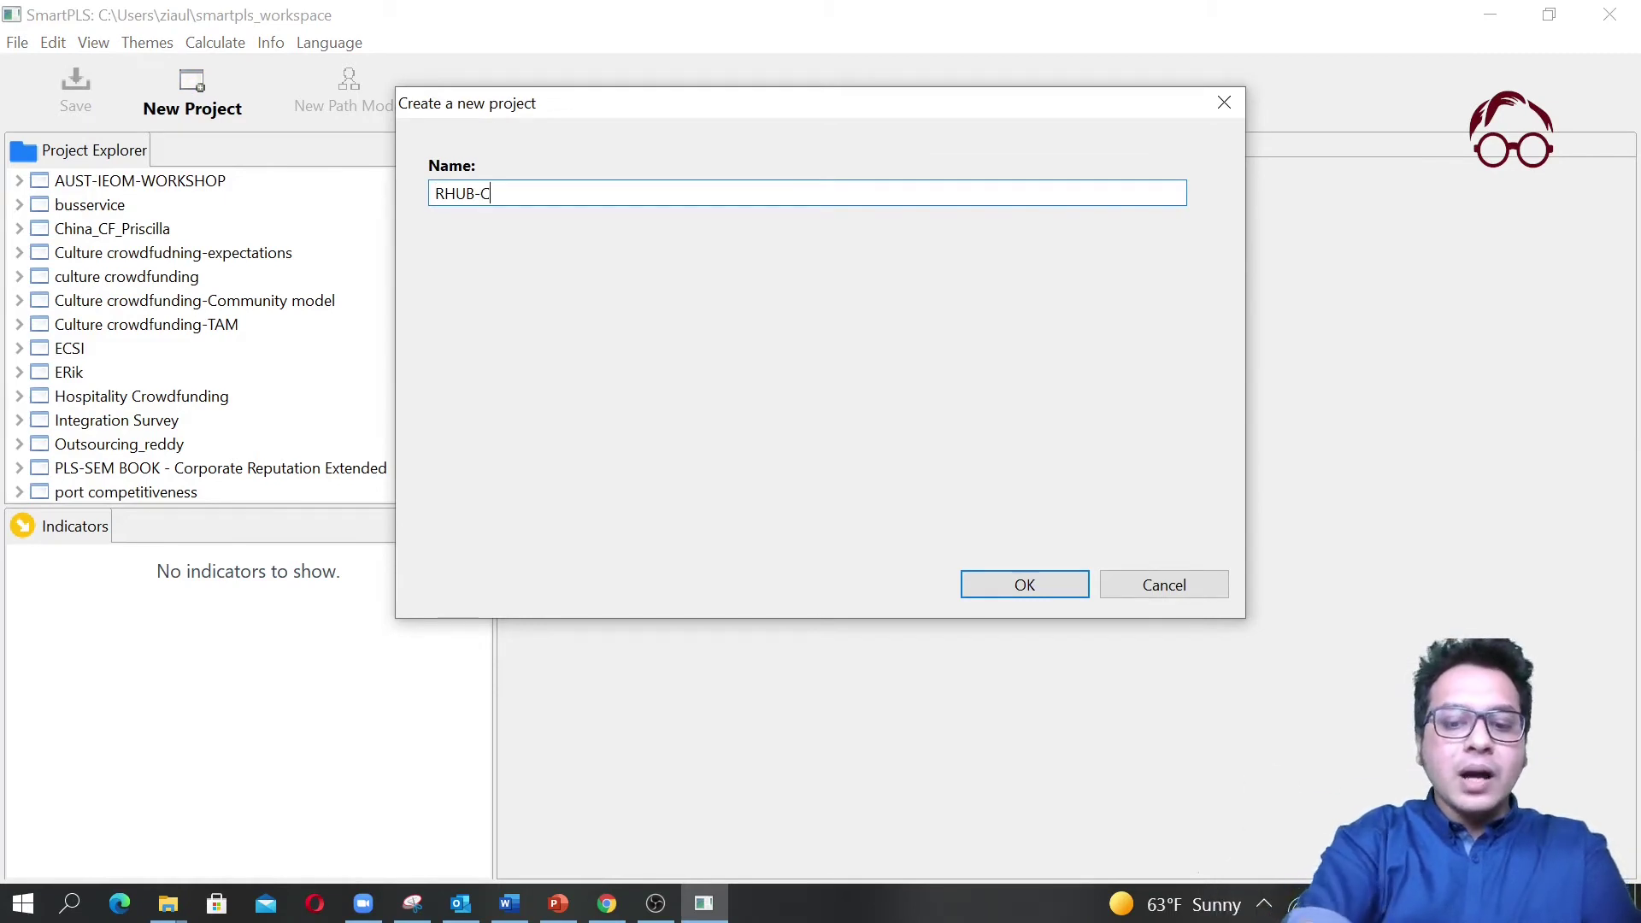
{"action": "type", "text": "ourse"}
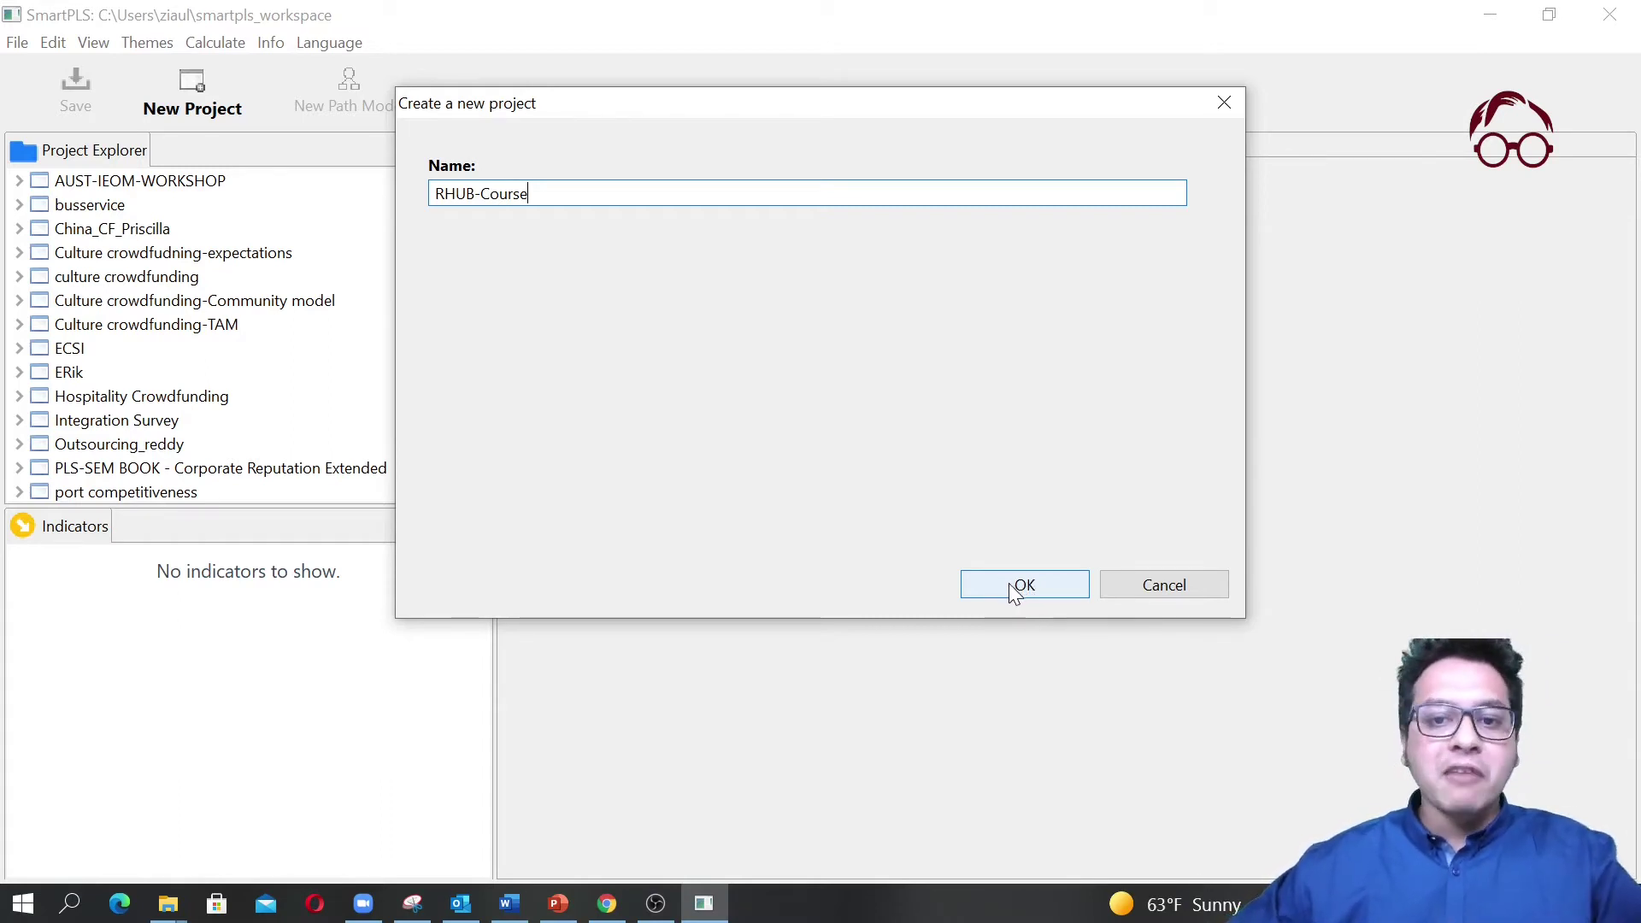
{"action": "left_click", "coordinate": [1015, 590]}
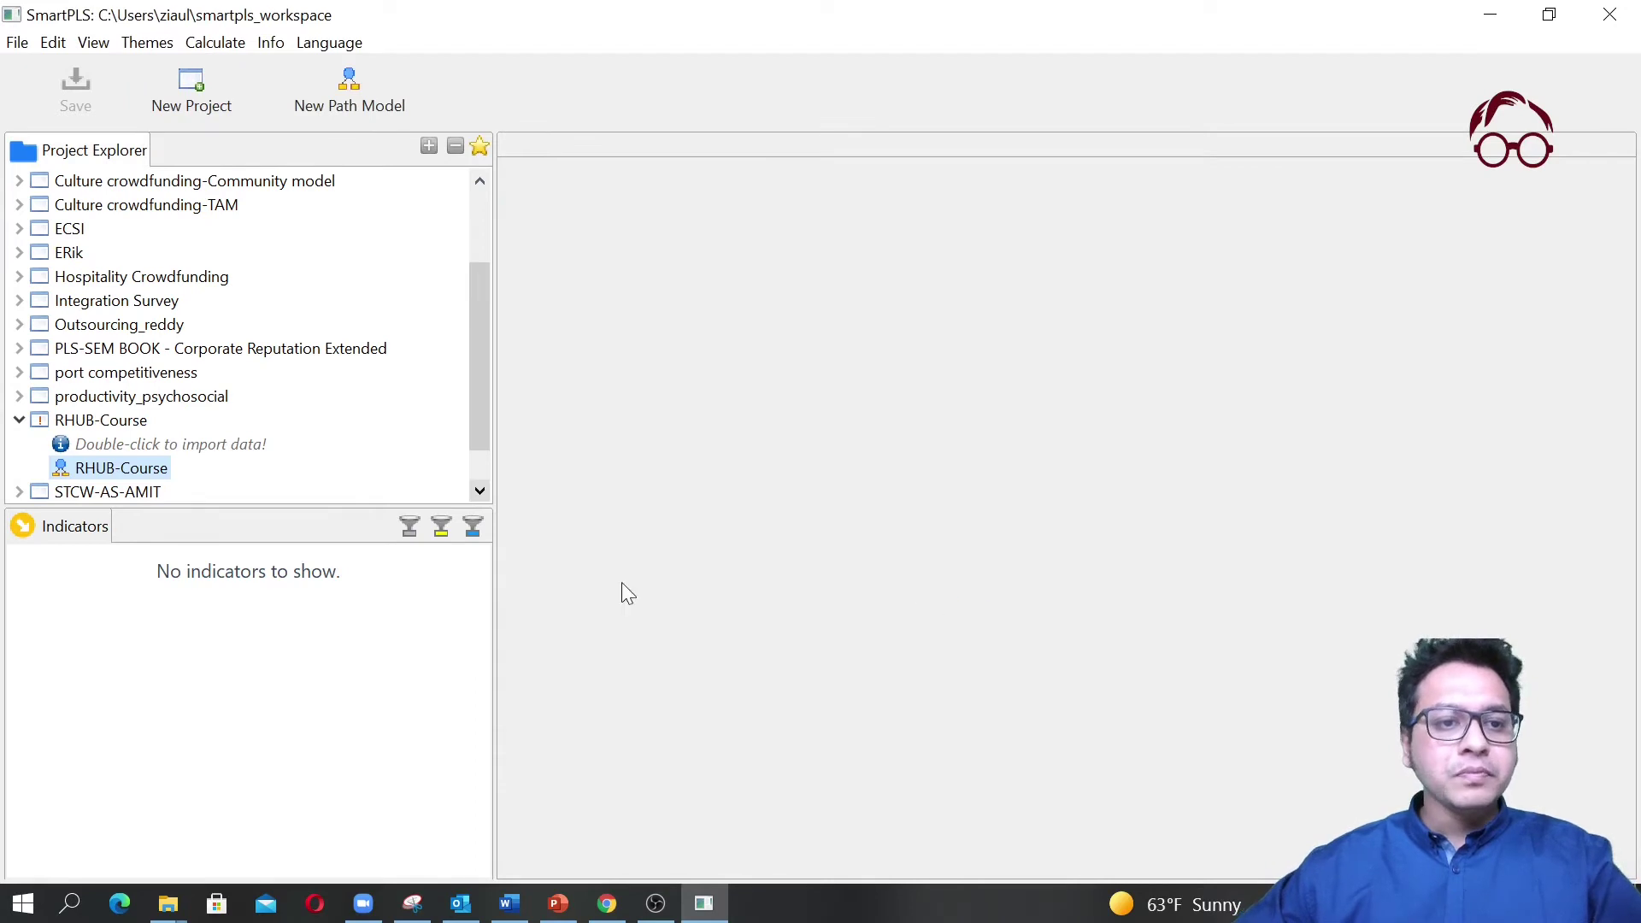
Open the RHUB-Course path model and start the data import from its placeholder.
{"action": "scroll", "coordinate": [129, 376], "scroll_direction": "down", "scroll_amount": 1}
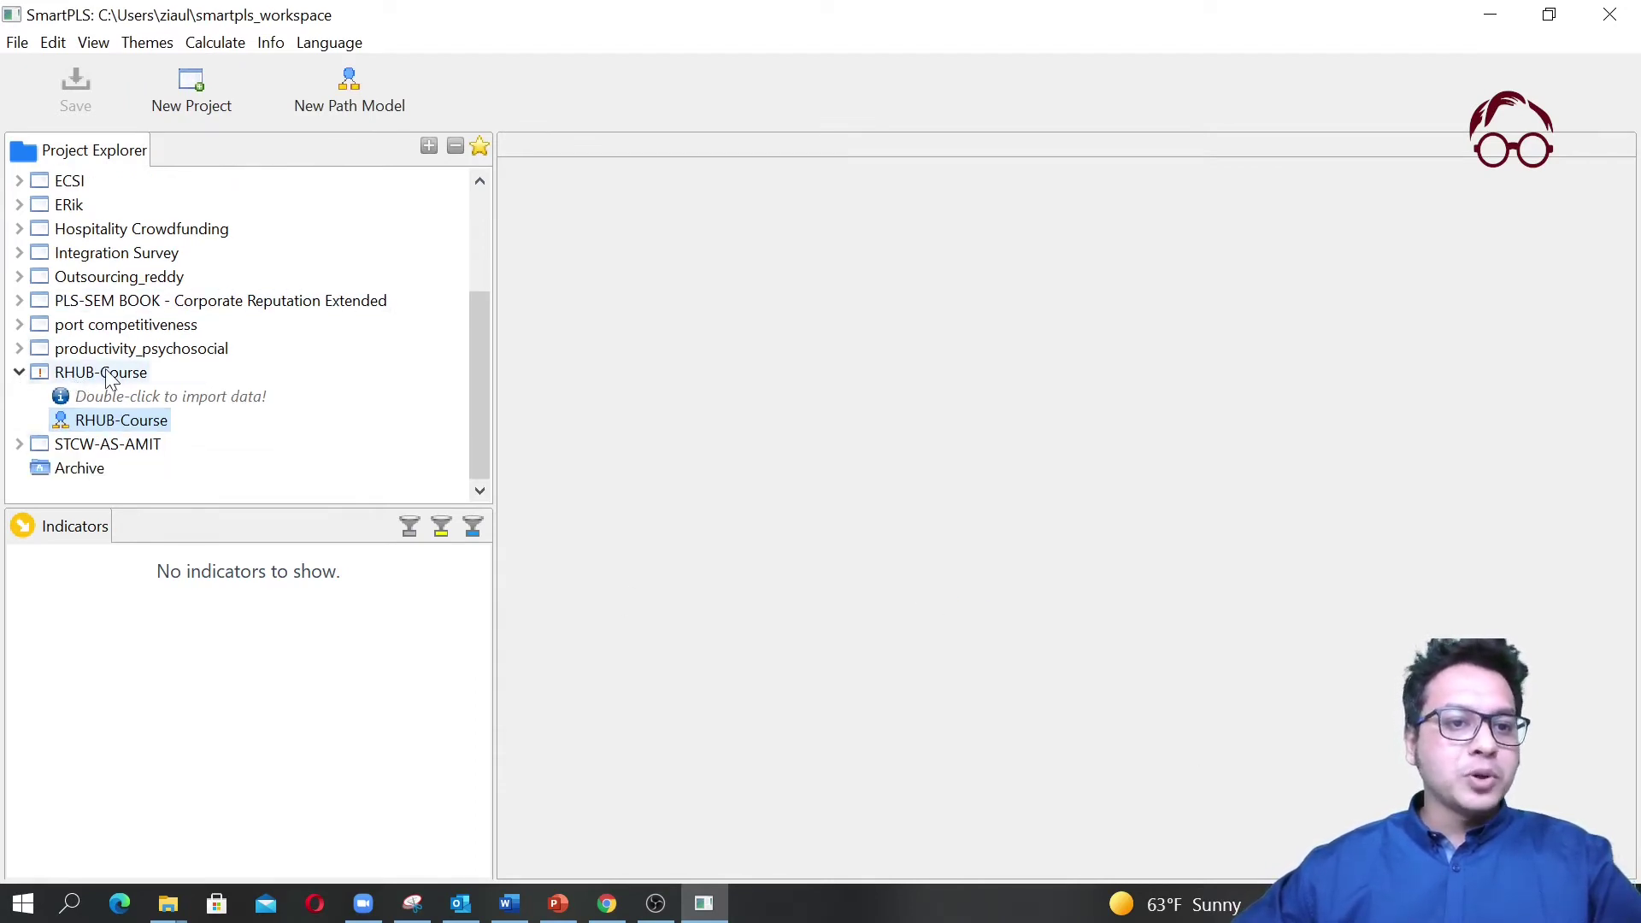
{"action": "double_click", "coordinate": [101, 423]}
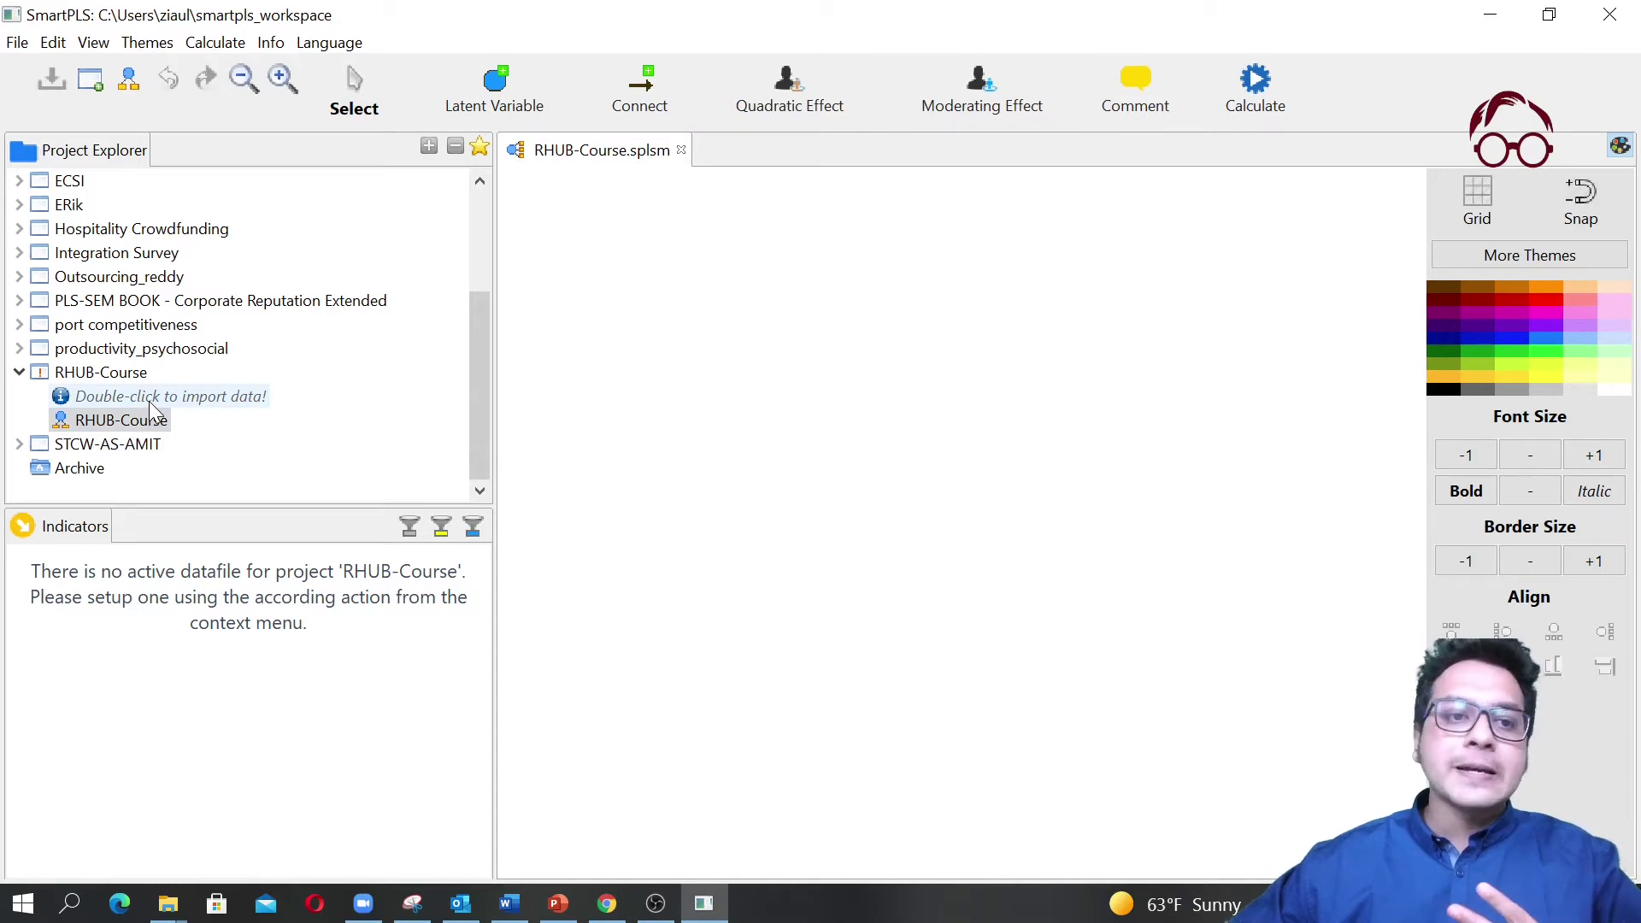
{"action": "left_click", "coordinate": [106, 400]}
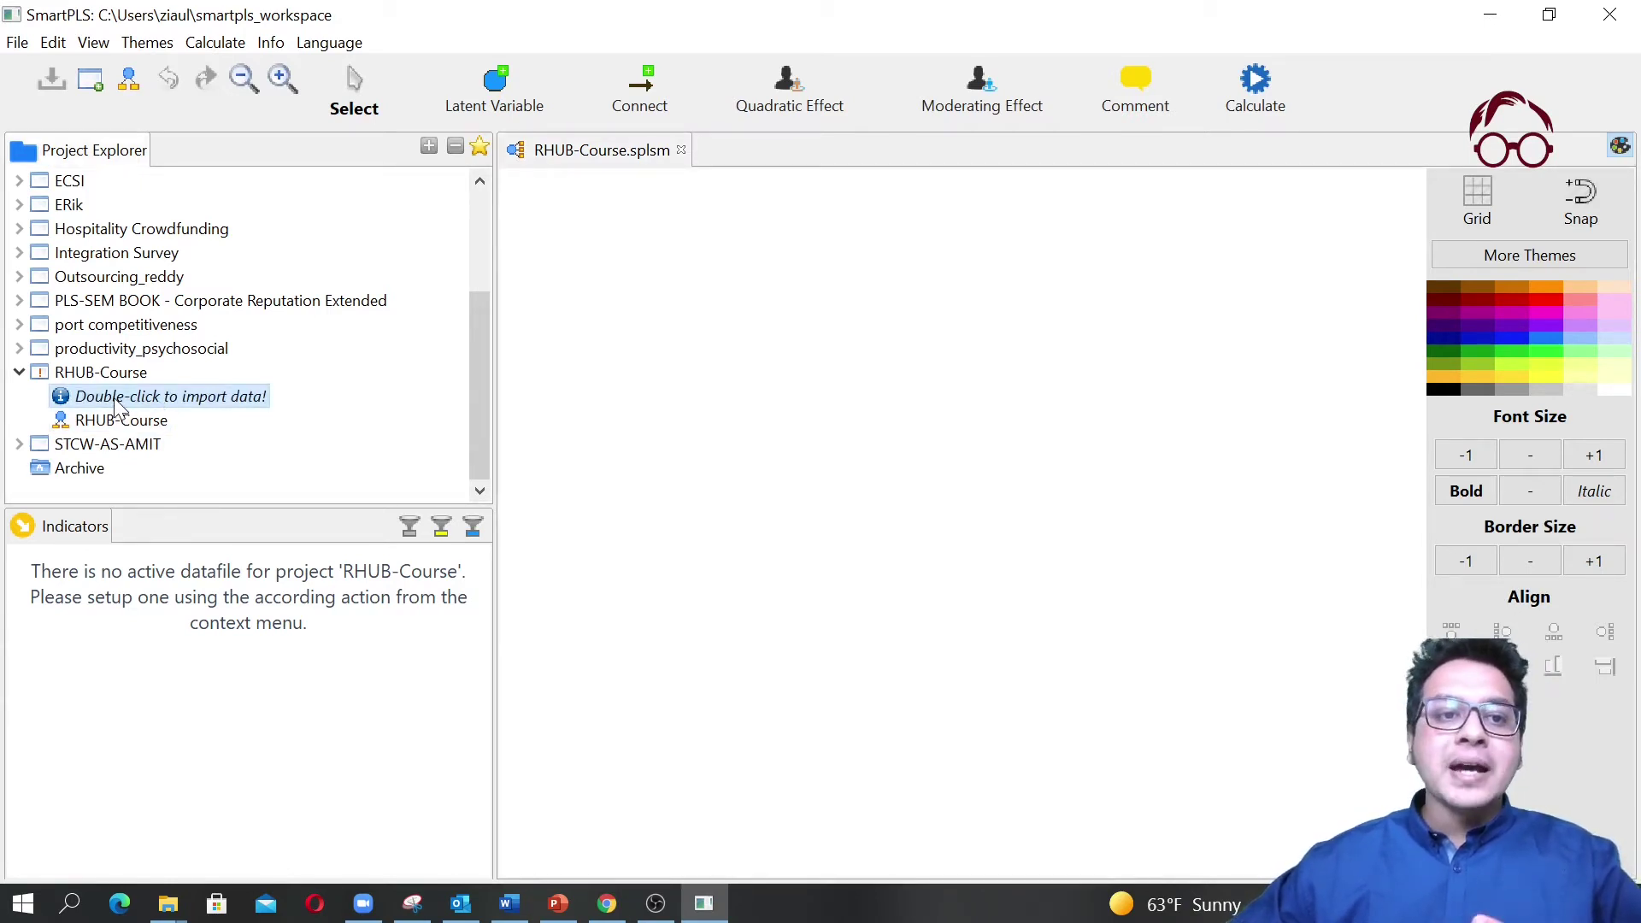
{"action": "double_click", "coordinate": [116, 398]}
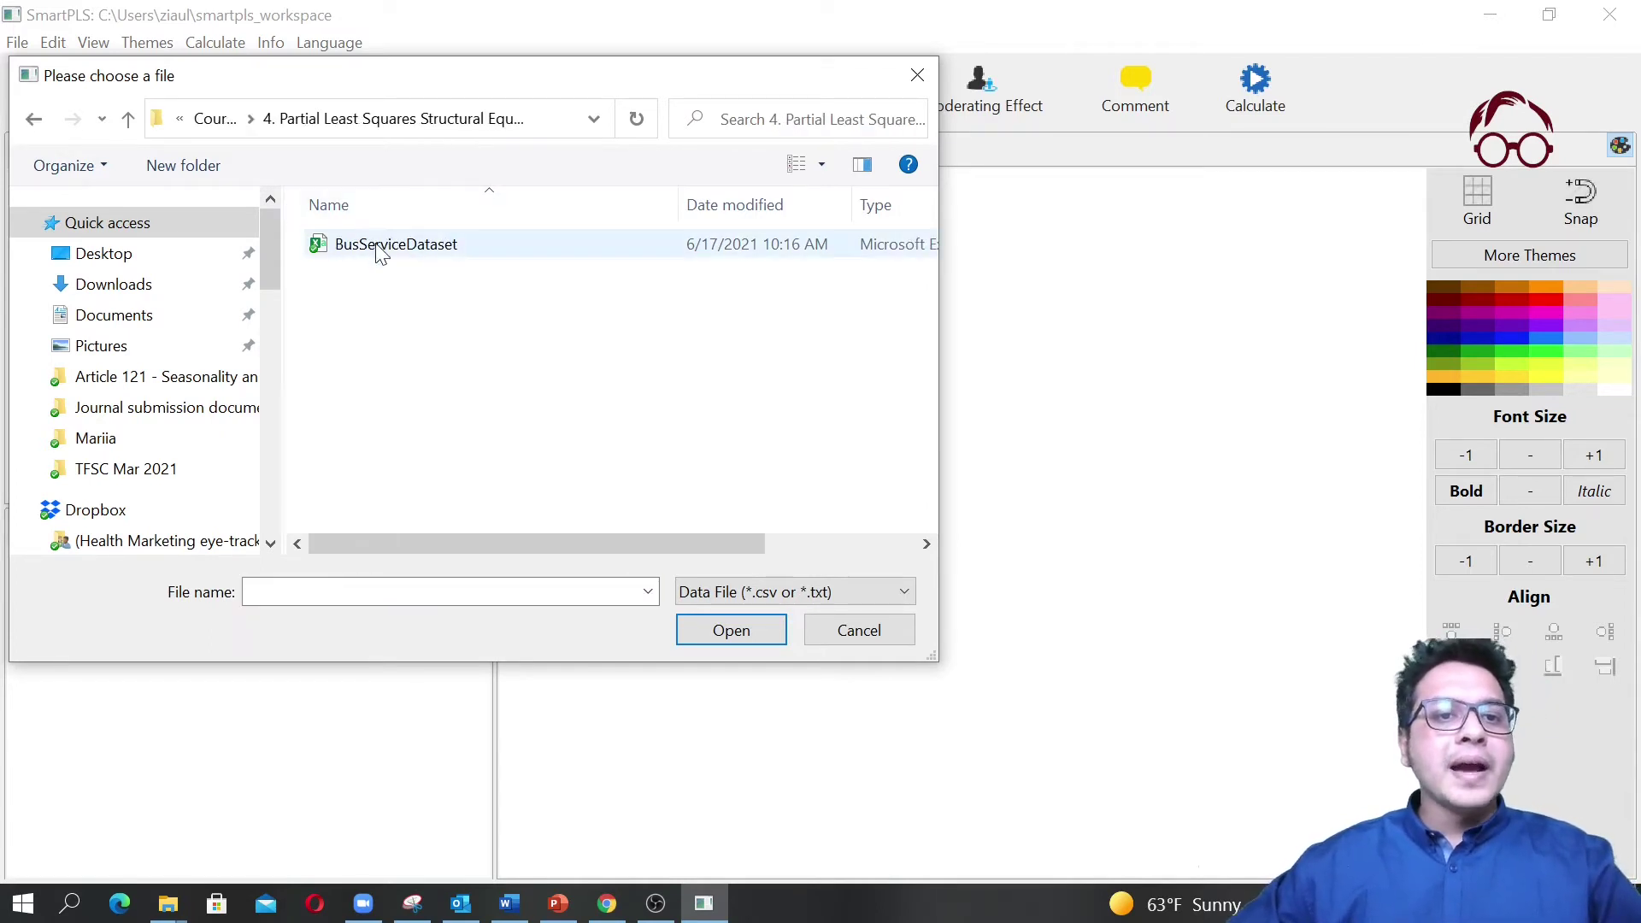
Select the BusServiceDataset CSV file and open it for import.
{"action": "left_click", "coordinate": [368, 254]}
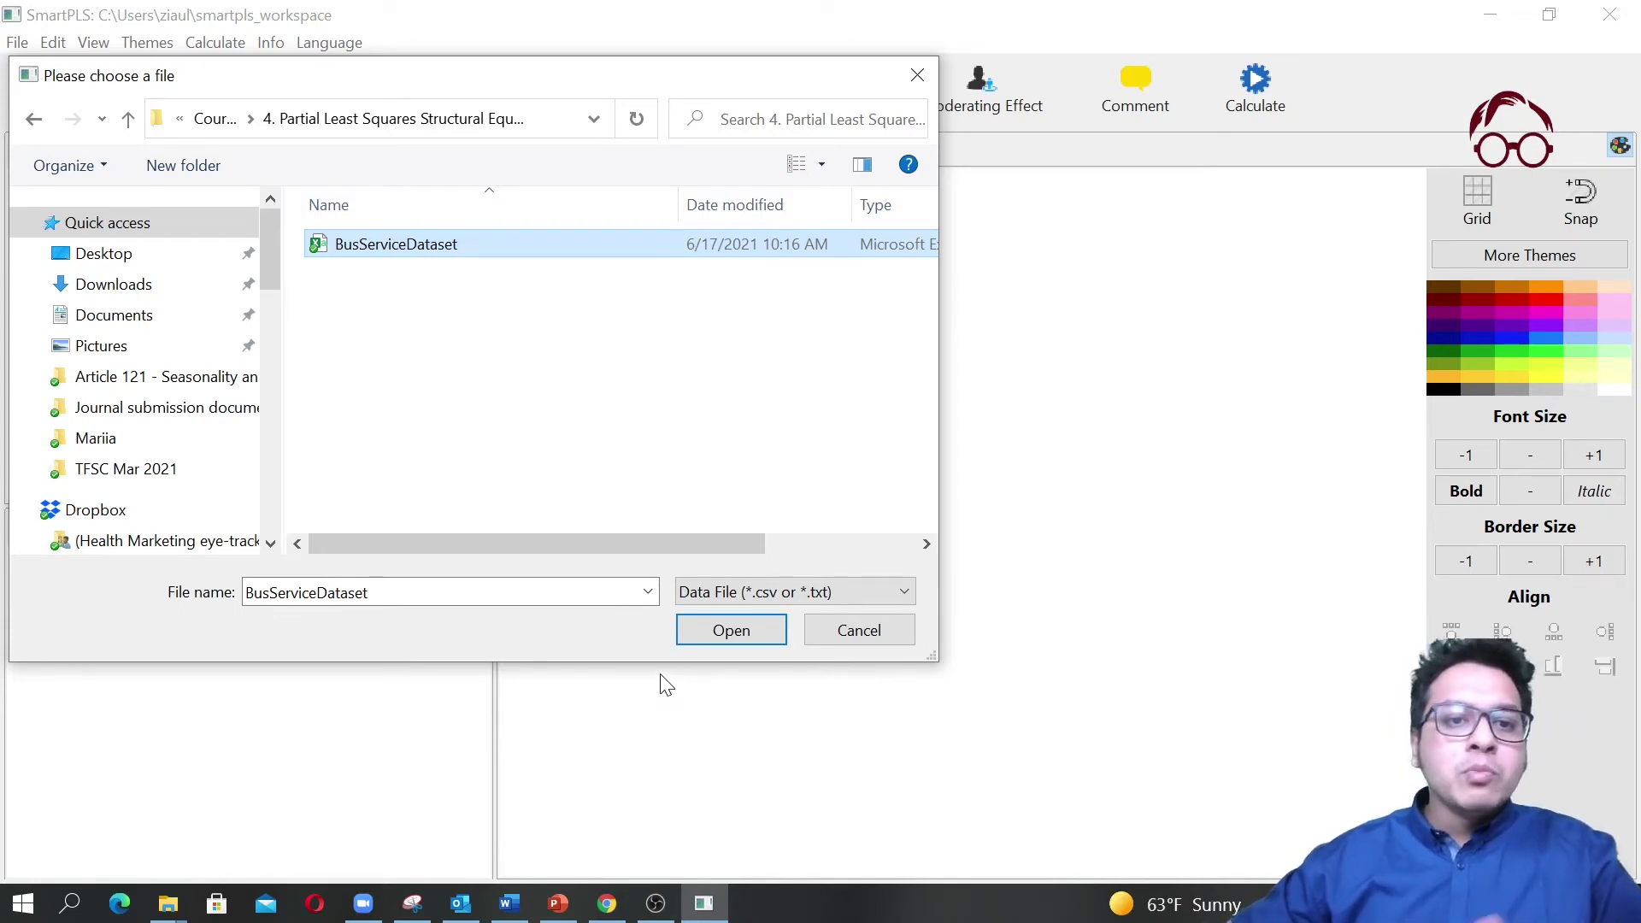
{"action": "left_click", "coordinate": [733, 640]}
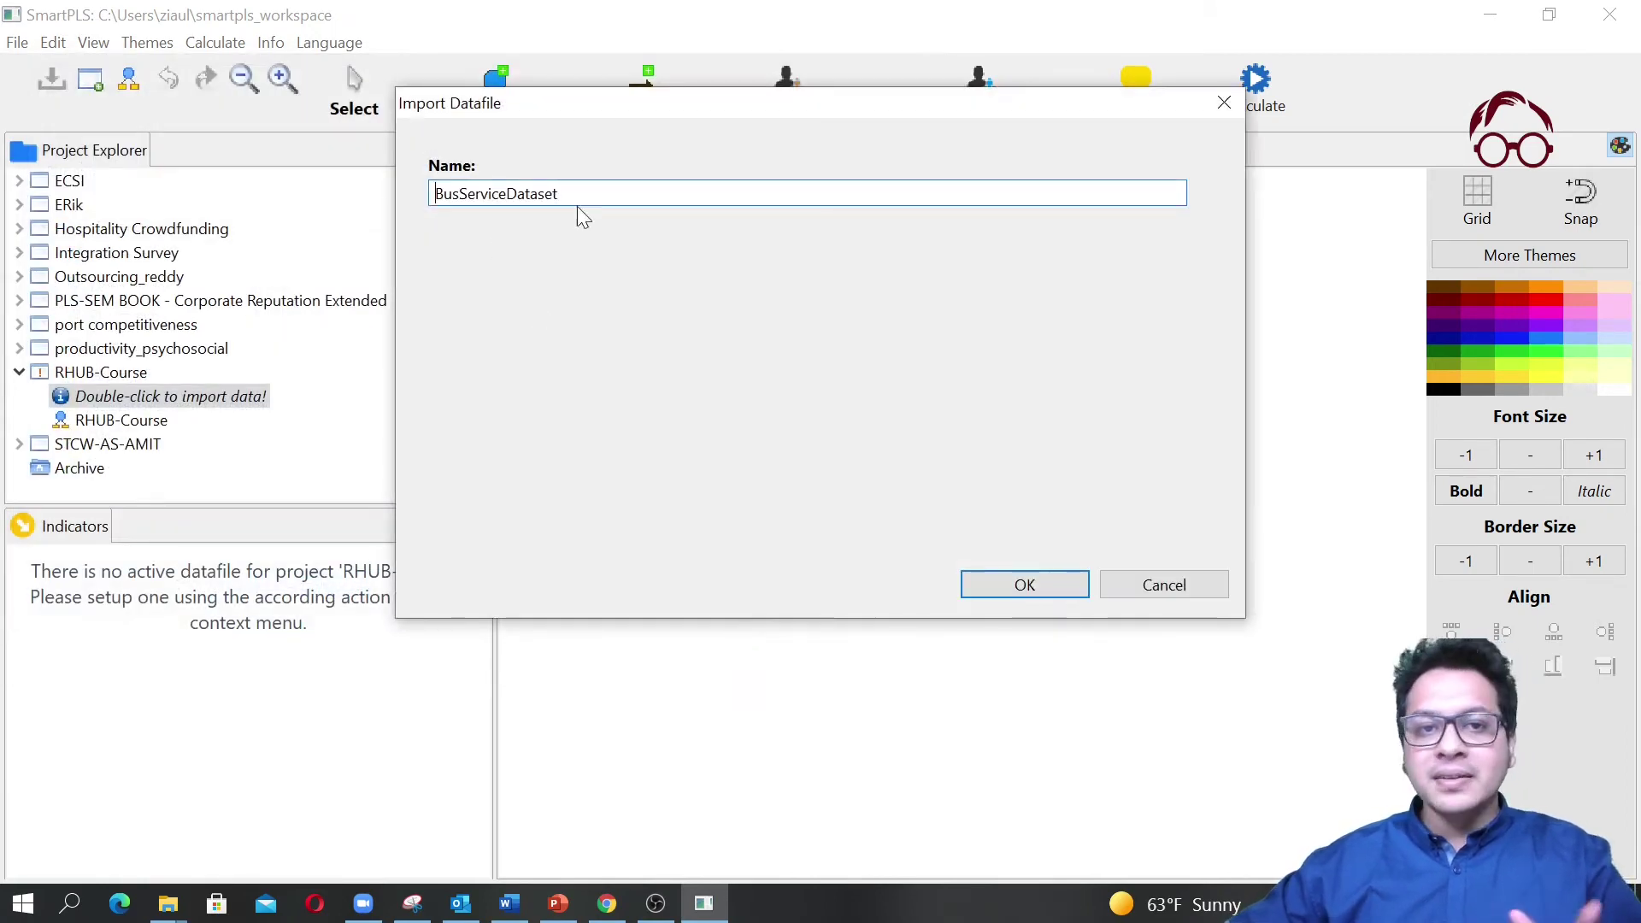
Import the data as BusServiceDataset, re-analyze it, and widen the indicator names to review statistics.
{"action": "left_click", "coordinate": [1049, 585]}
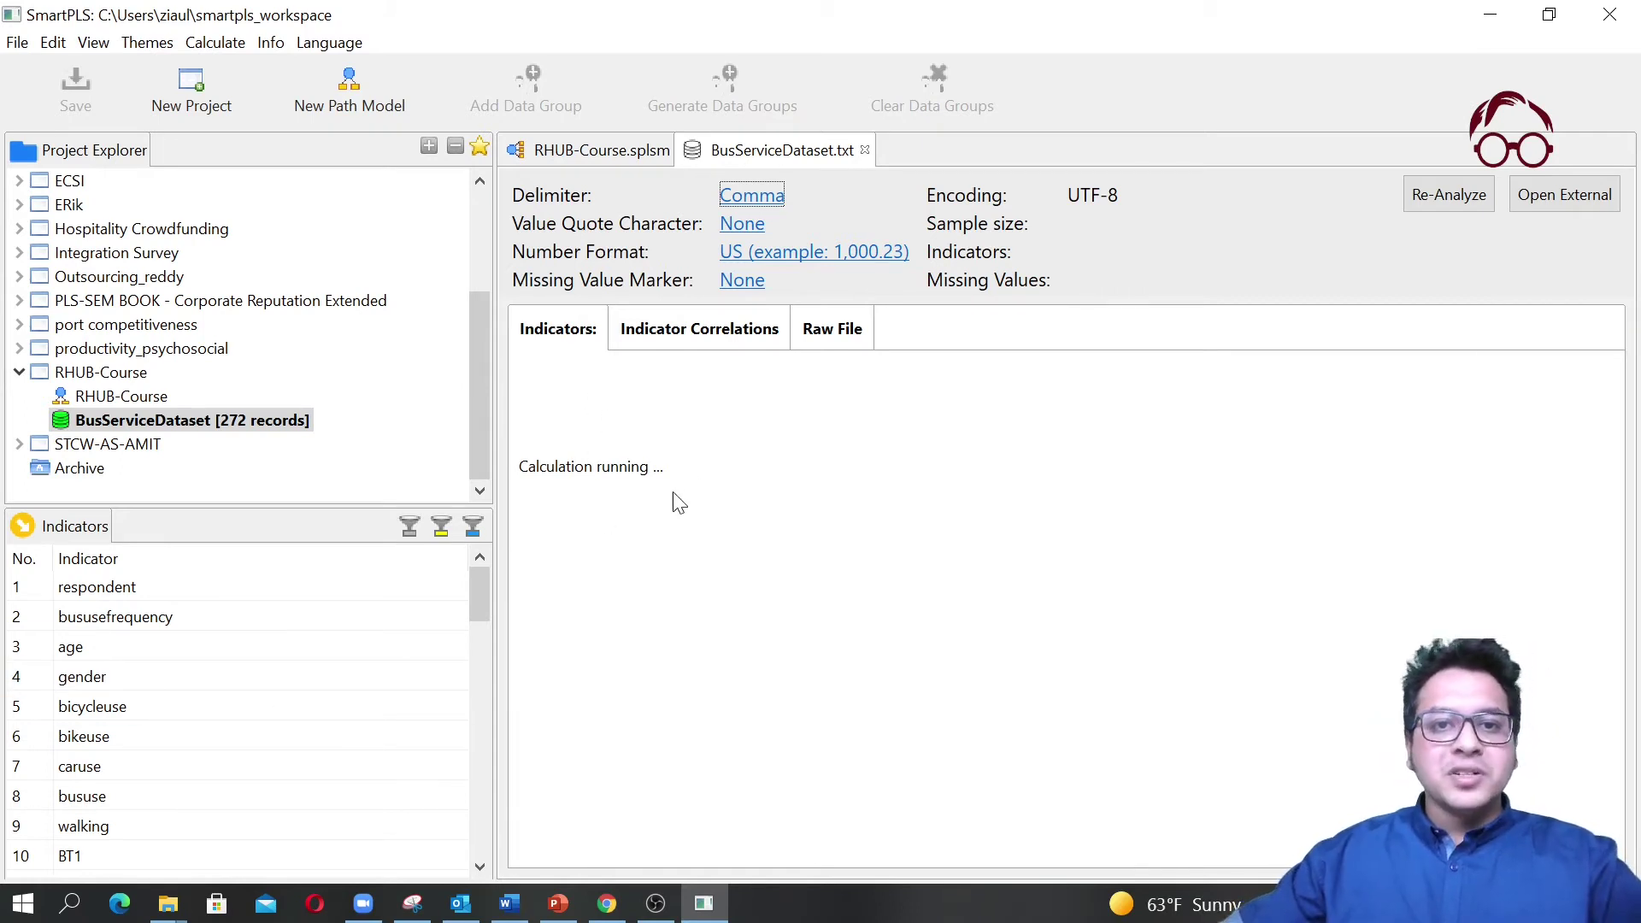
{"action": "left_click", "coordinate": [1456, 197]}
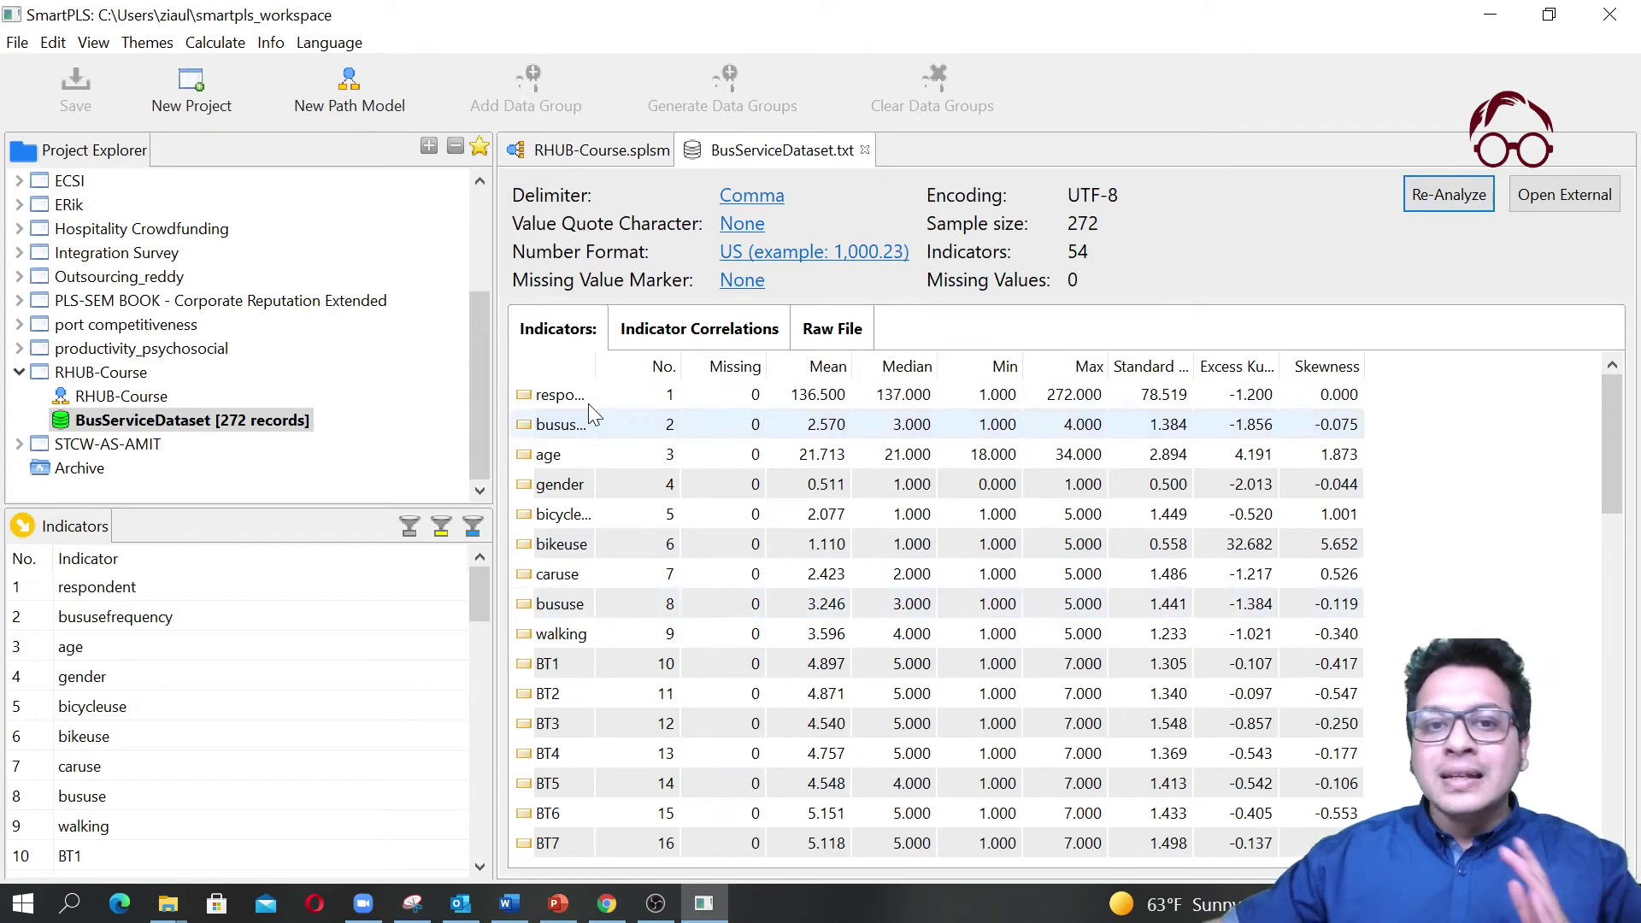
{"action": "left_click_drag", "start_coordinate": [598, 370], "coordinate": [703, 370]}
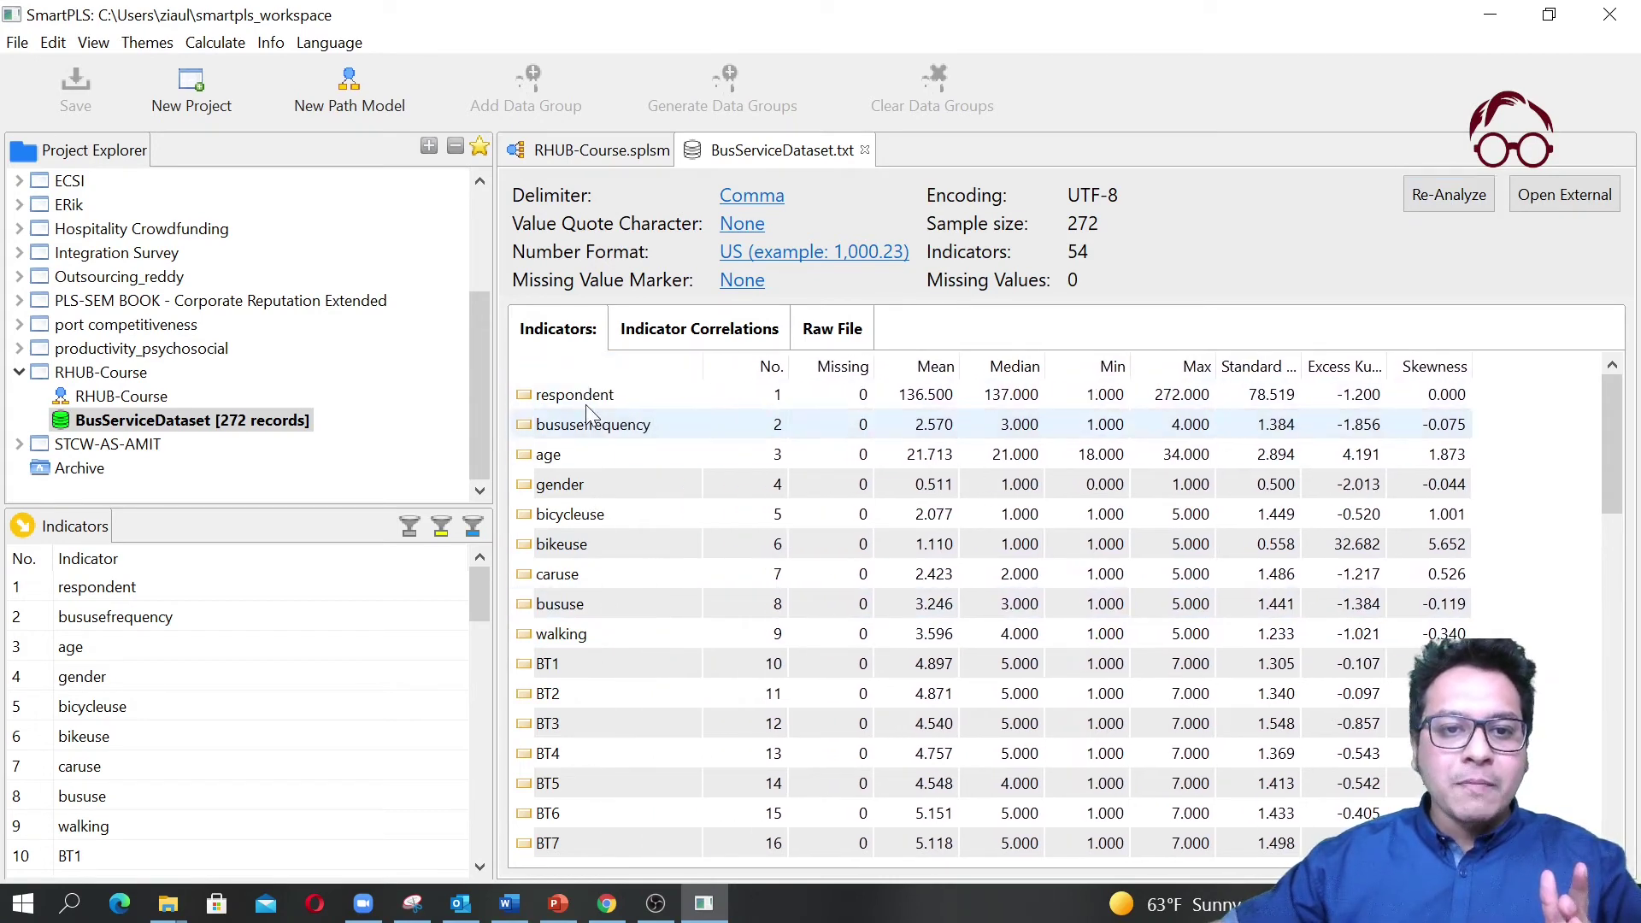
{"action": "scroll", "coordinate": [590, 410], "scroll_direction": "down", "scroll_amount": 9}
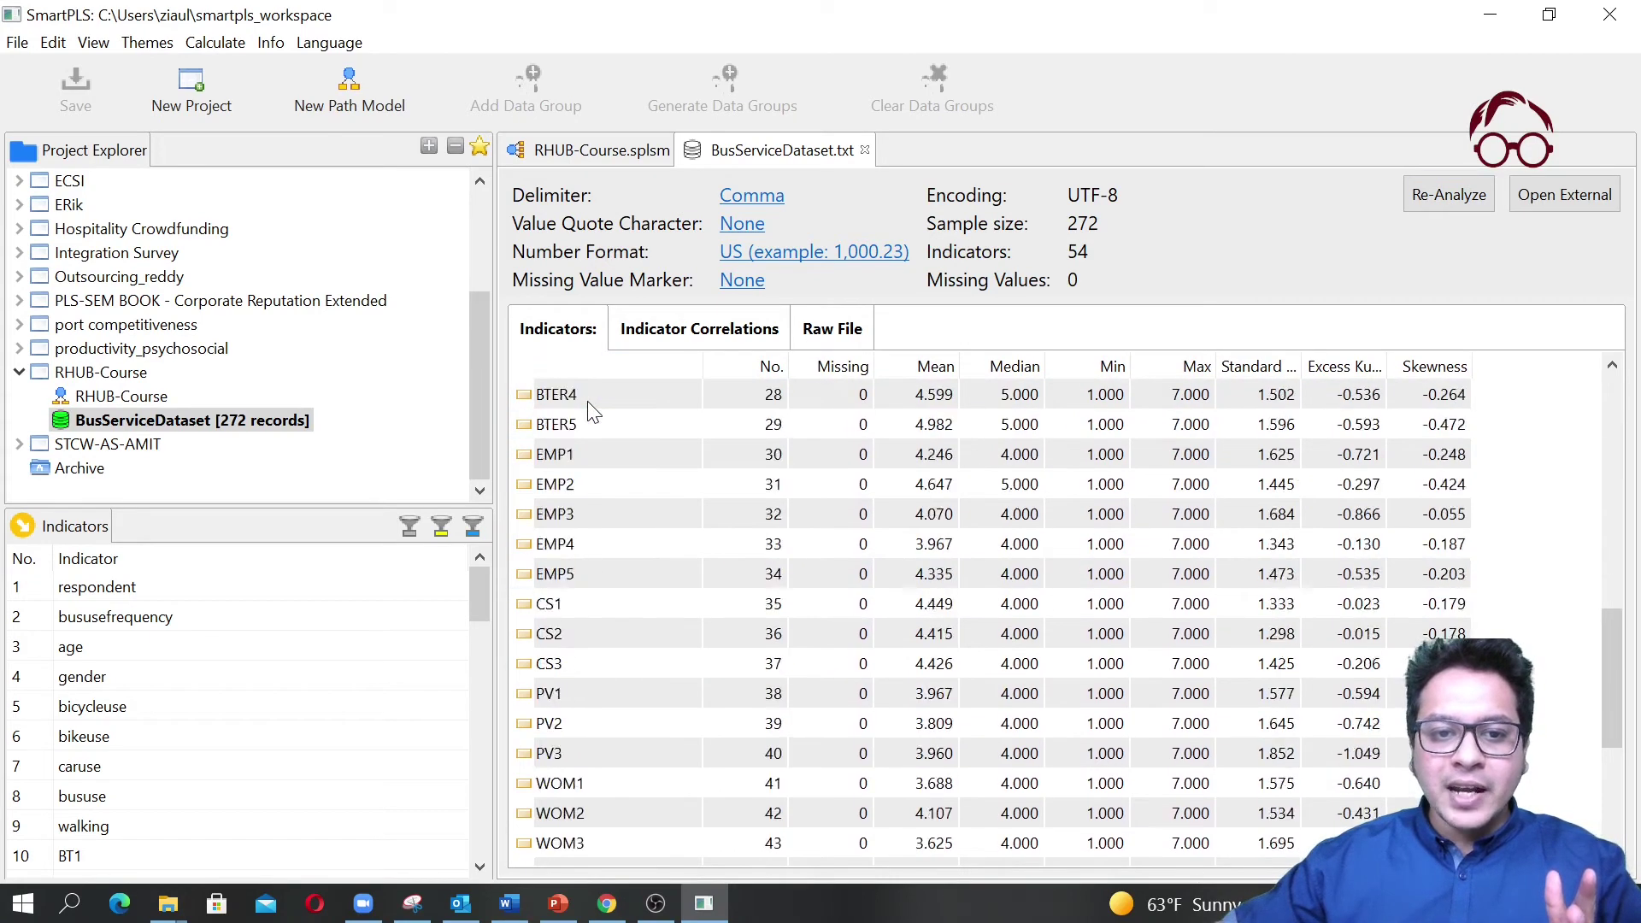
{"action": "scroll", "coordinate": [592, 410], "scroll_direction": "down", "scroll_amount": 4}
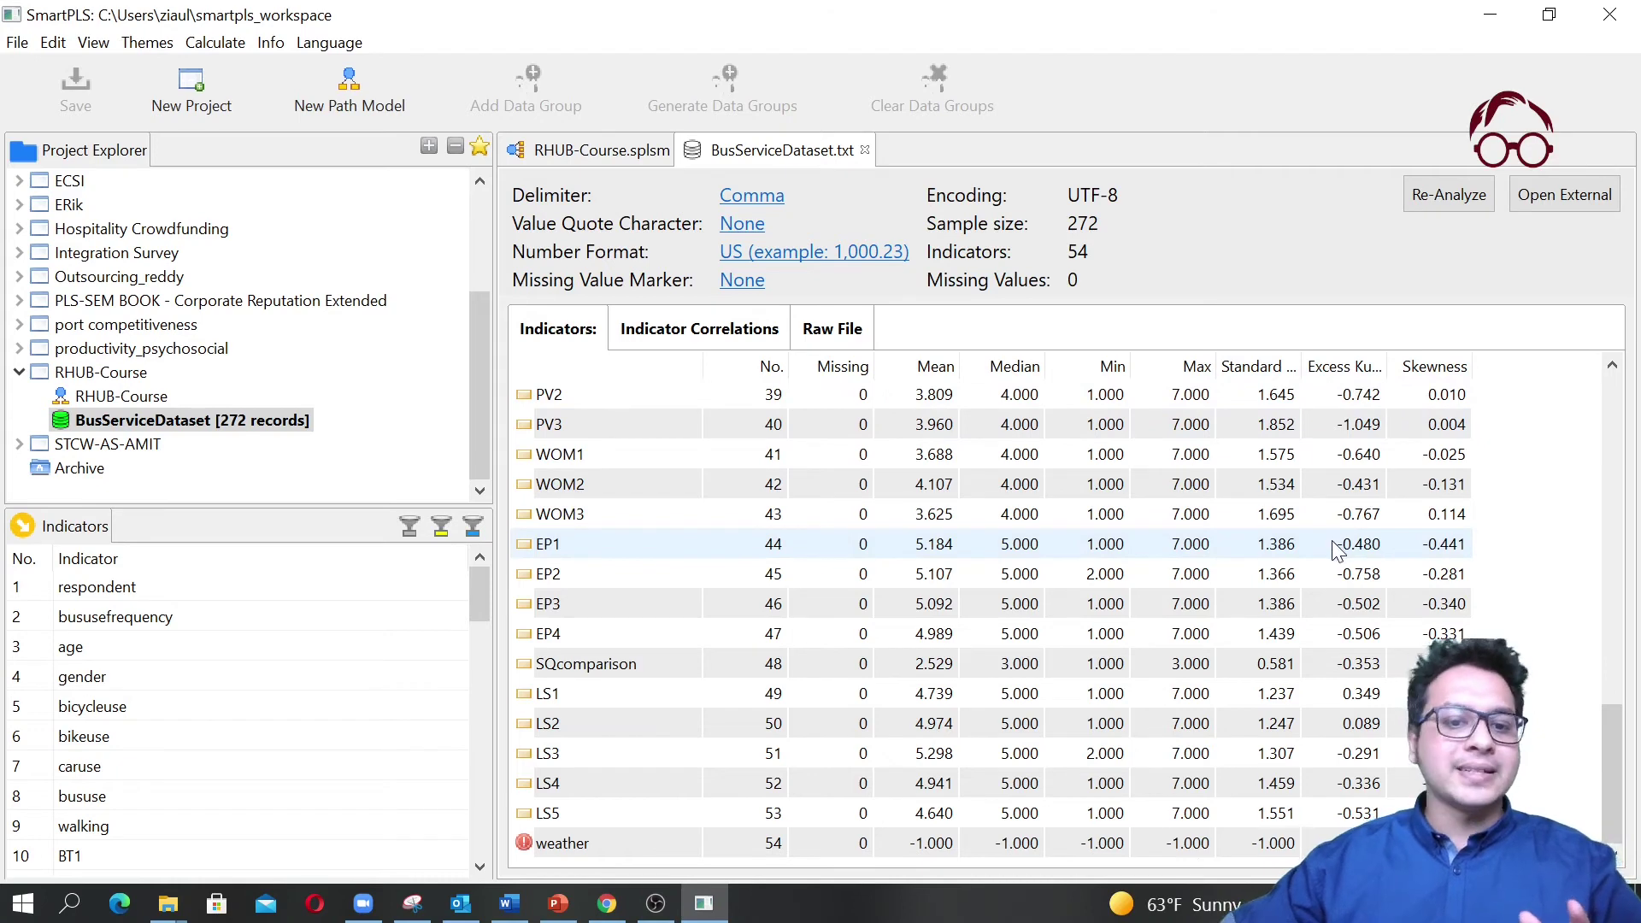
{"action": "scroll", "coordinate": [1340, 633], "scroll_direction": "up", "scroll_amount": 3}
{"action": "scroll", "coordinate": [1340, 632], "scroll_direction": "up", "scroll_amount": 10}
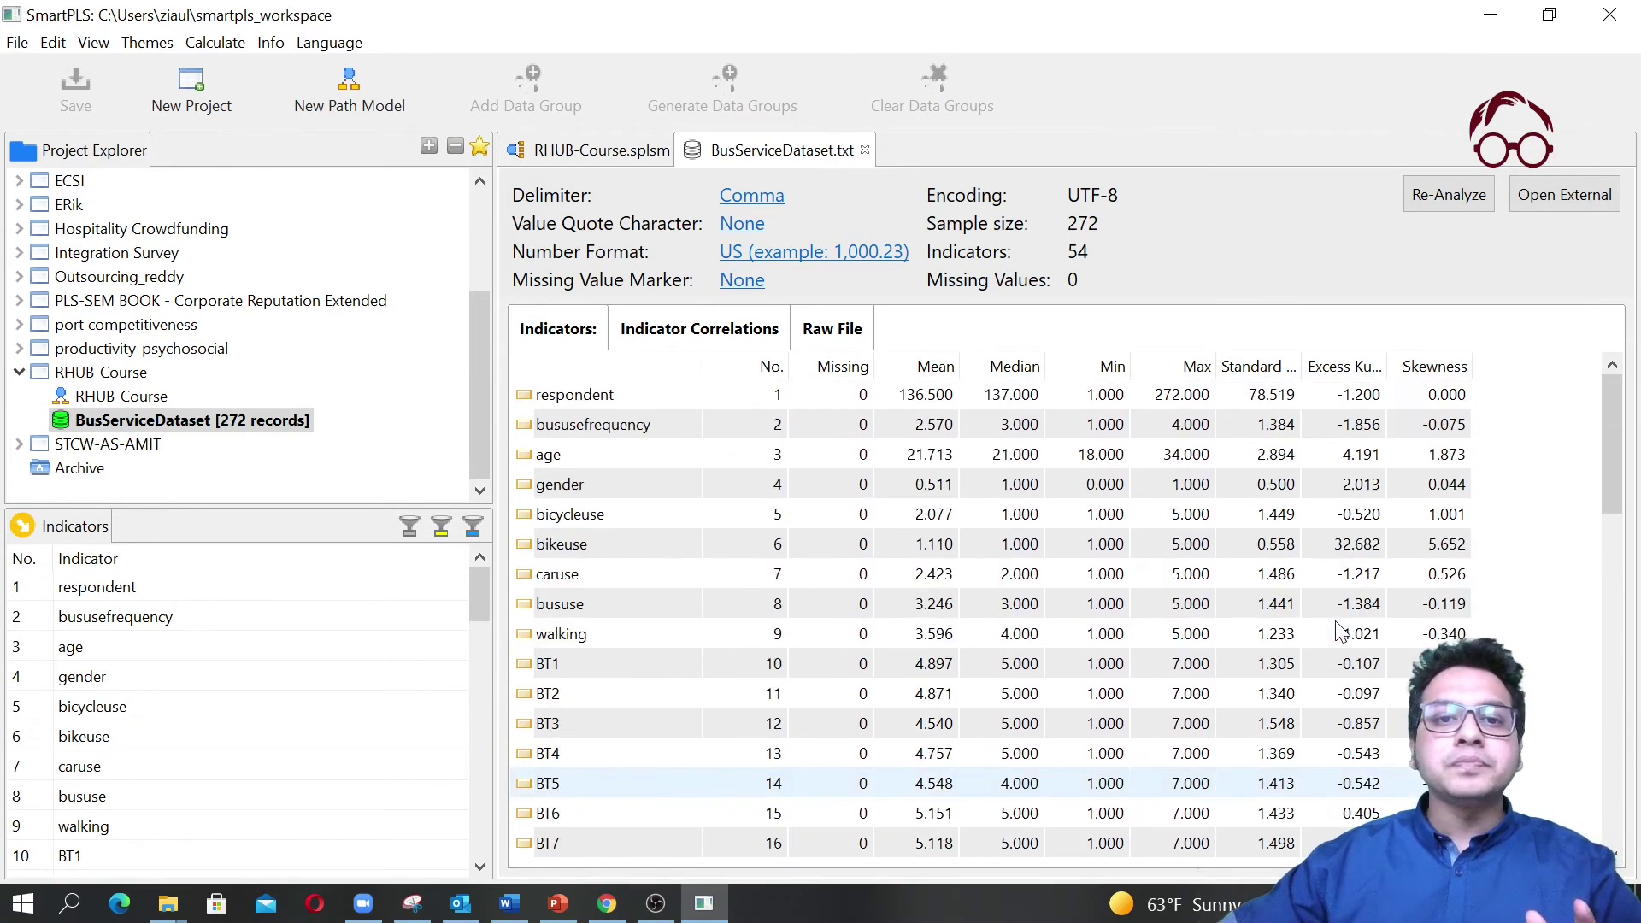
Show the BusServiceDataset indicator correlation matrix and copy it.
{"action": "left_click", "coordinate": [703, 334]}
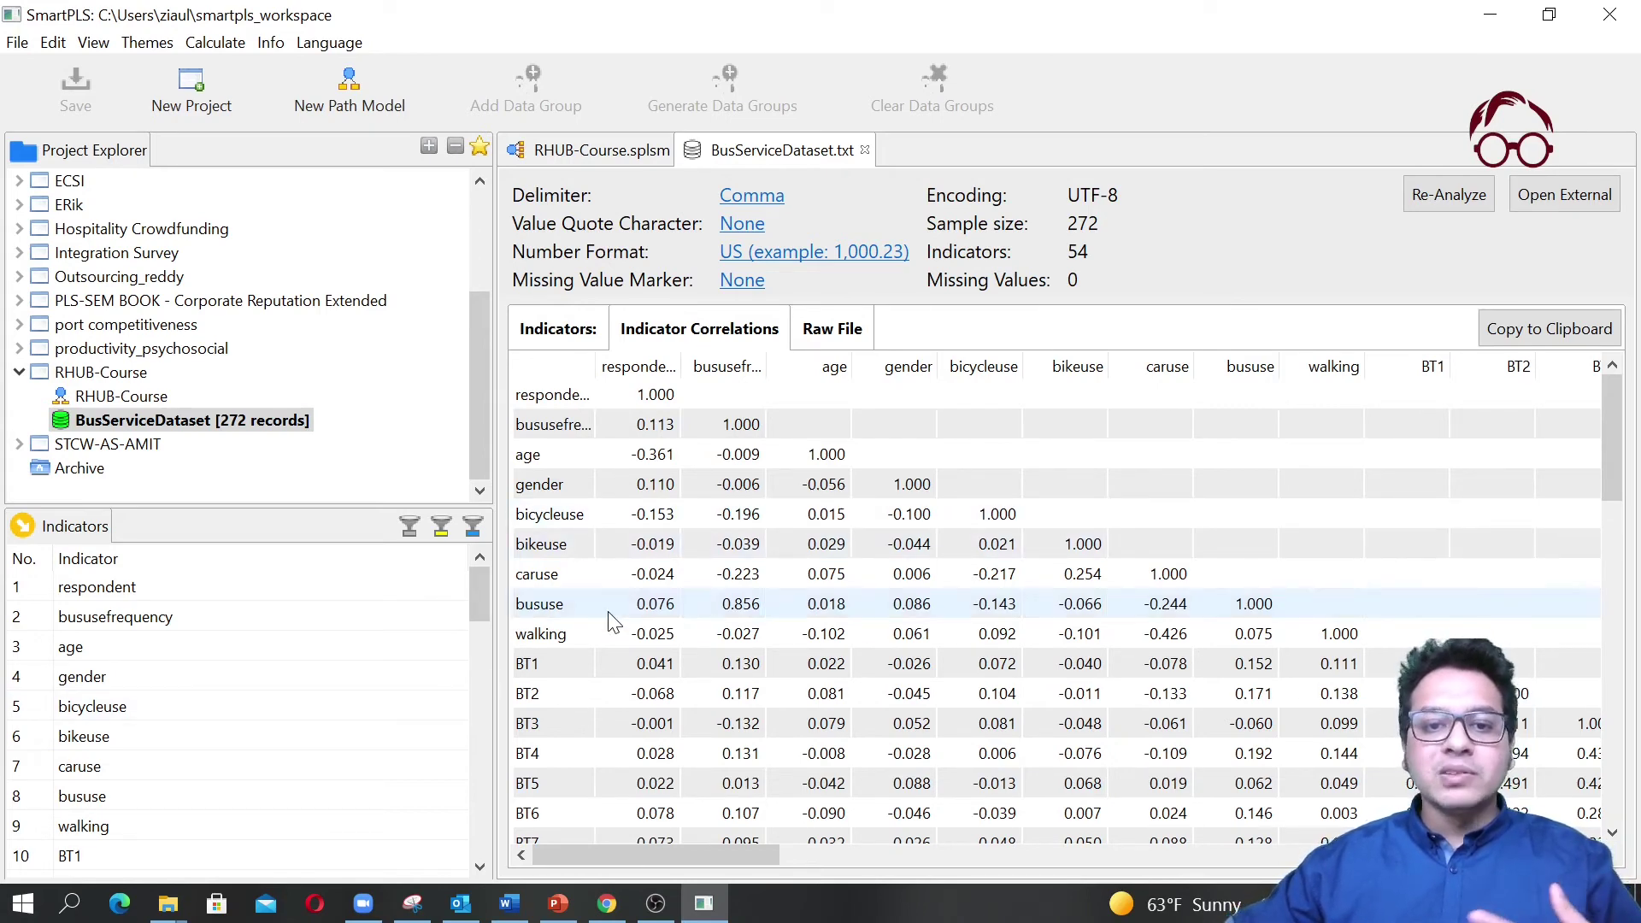
{"action": "scroll", "coordinate": [1084, 628], "scroll_direction": "down", "scroll_amount": 2}
{"action": "scroll", "coordinate": [1386, 633], "scroll_direction": "down", "scroll_amount": 11}
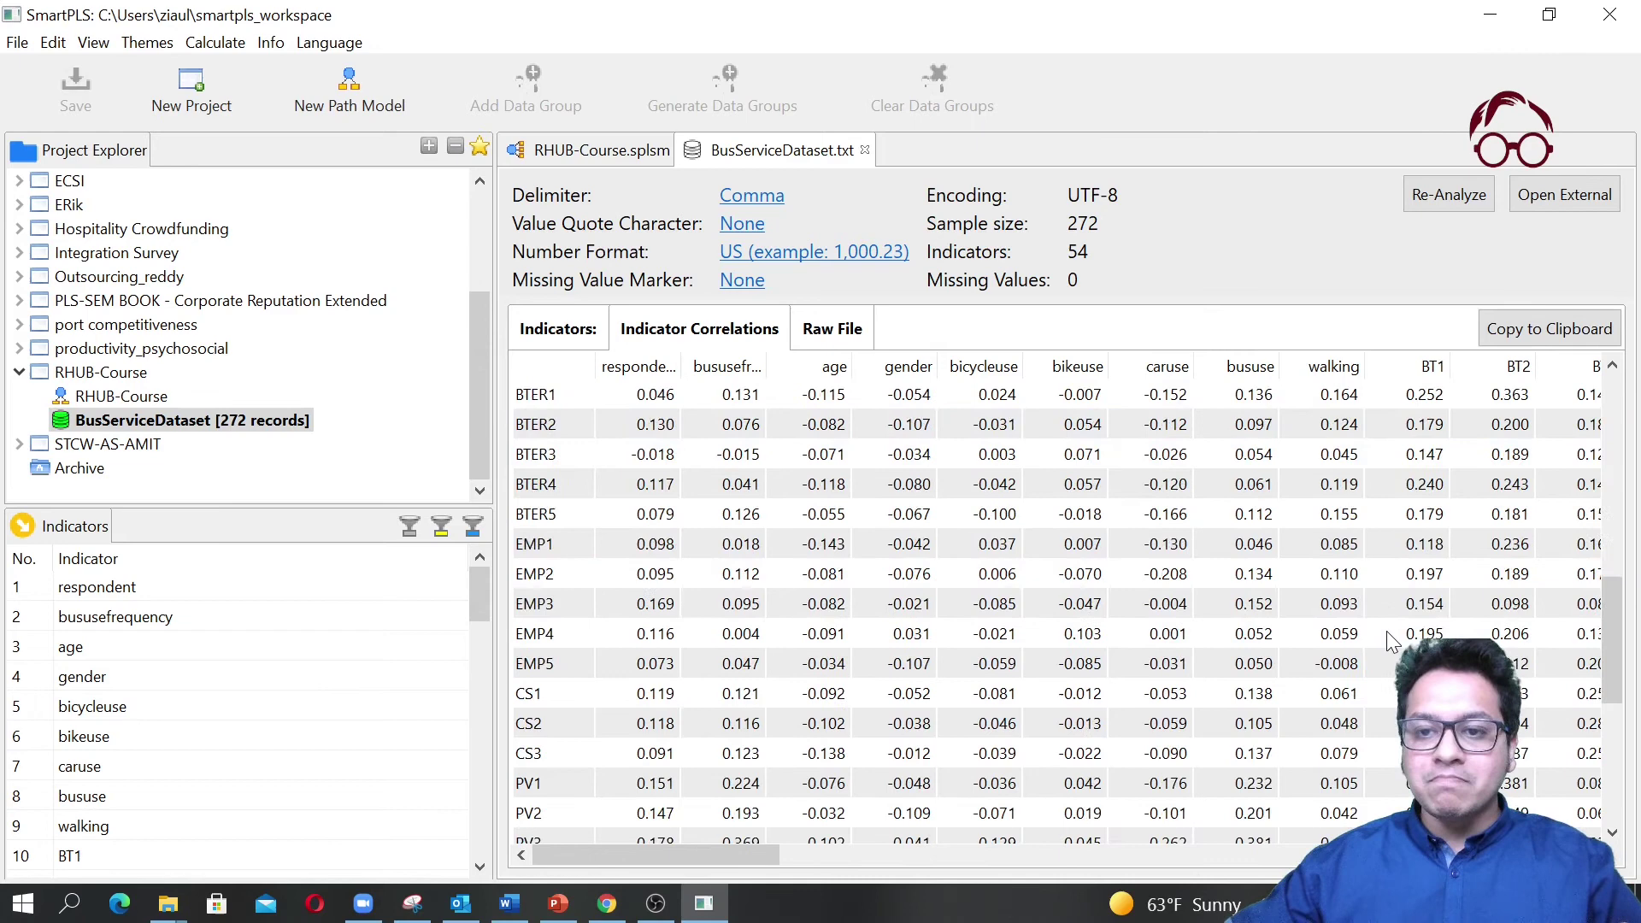
{"action": "scroll", "coordinate": [1387, 632], "scroll_direction": "up", "scroll_amount": 5}
{"action": "scroll", "coordinate": [1389, 636], "scroll_direction": "up", "scroll_amount": 8}
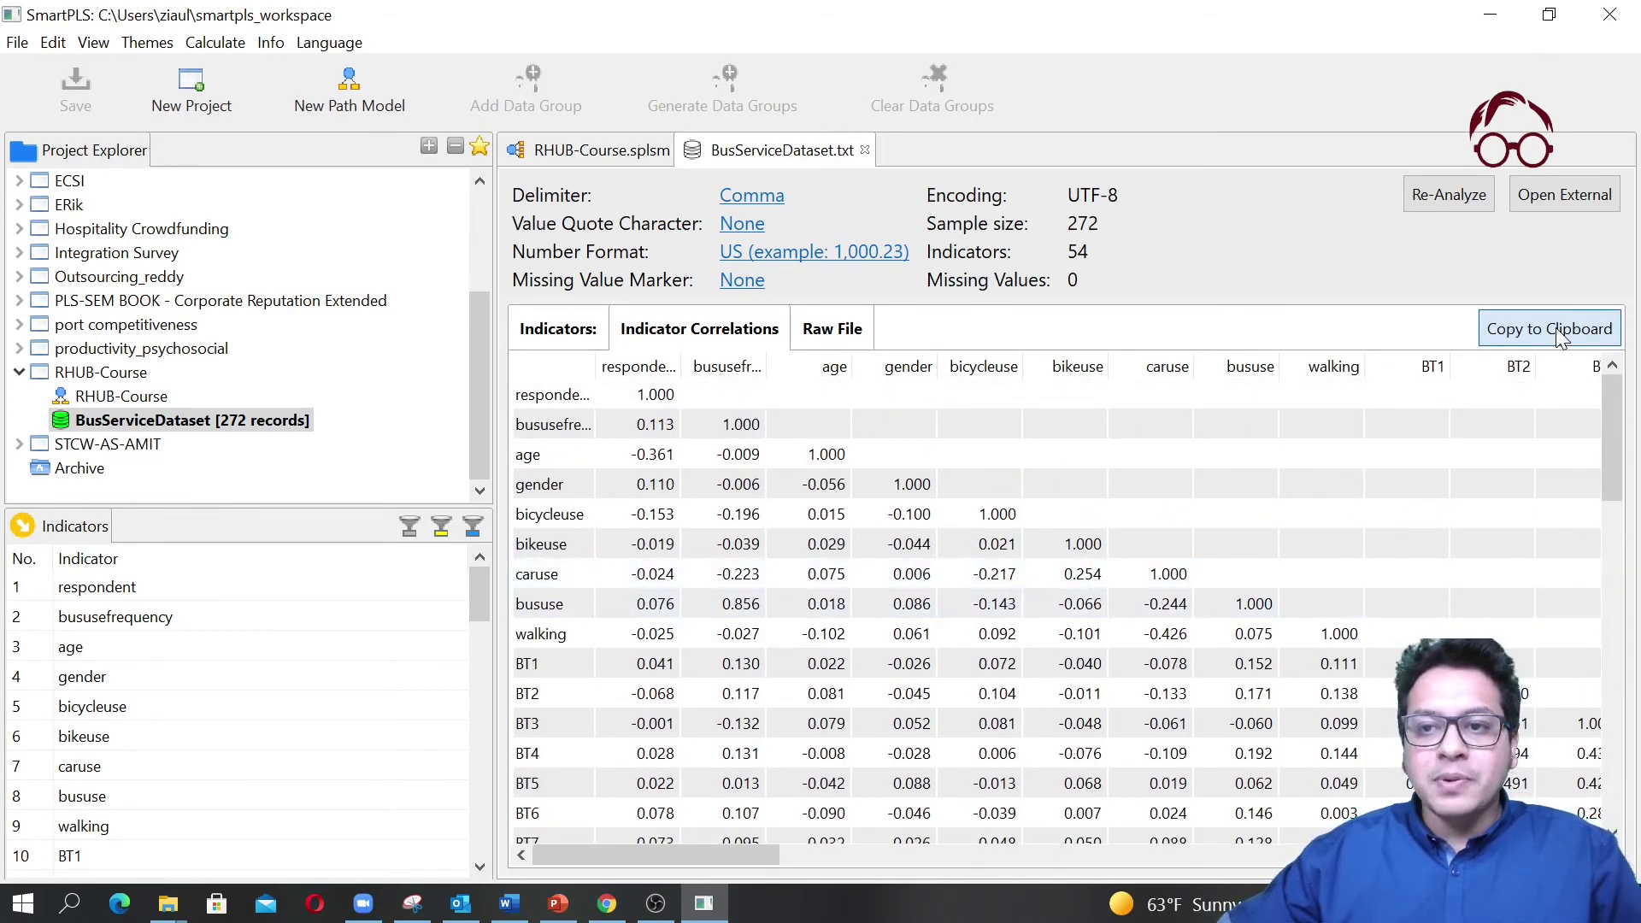
{"action": "left_click", "coordinate": [1595, 333]}
Launch Microsoft Excel from the Windows search.
{"action": "left_click", "coordinate": [70, 904]}
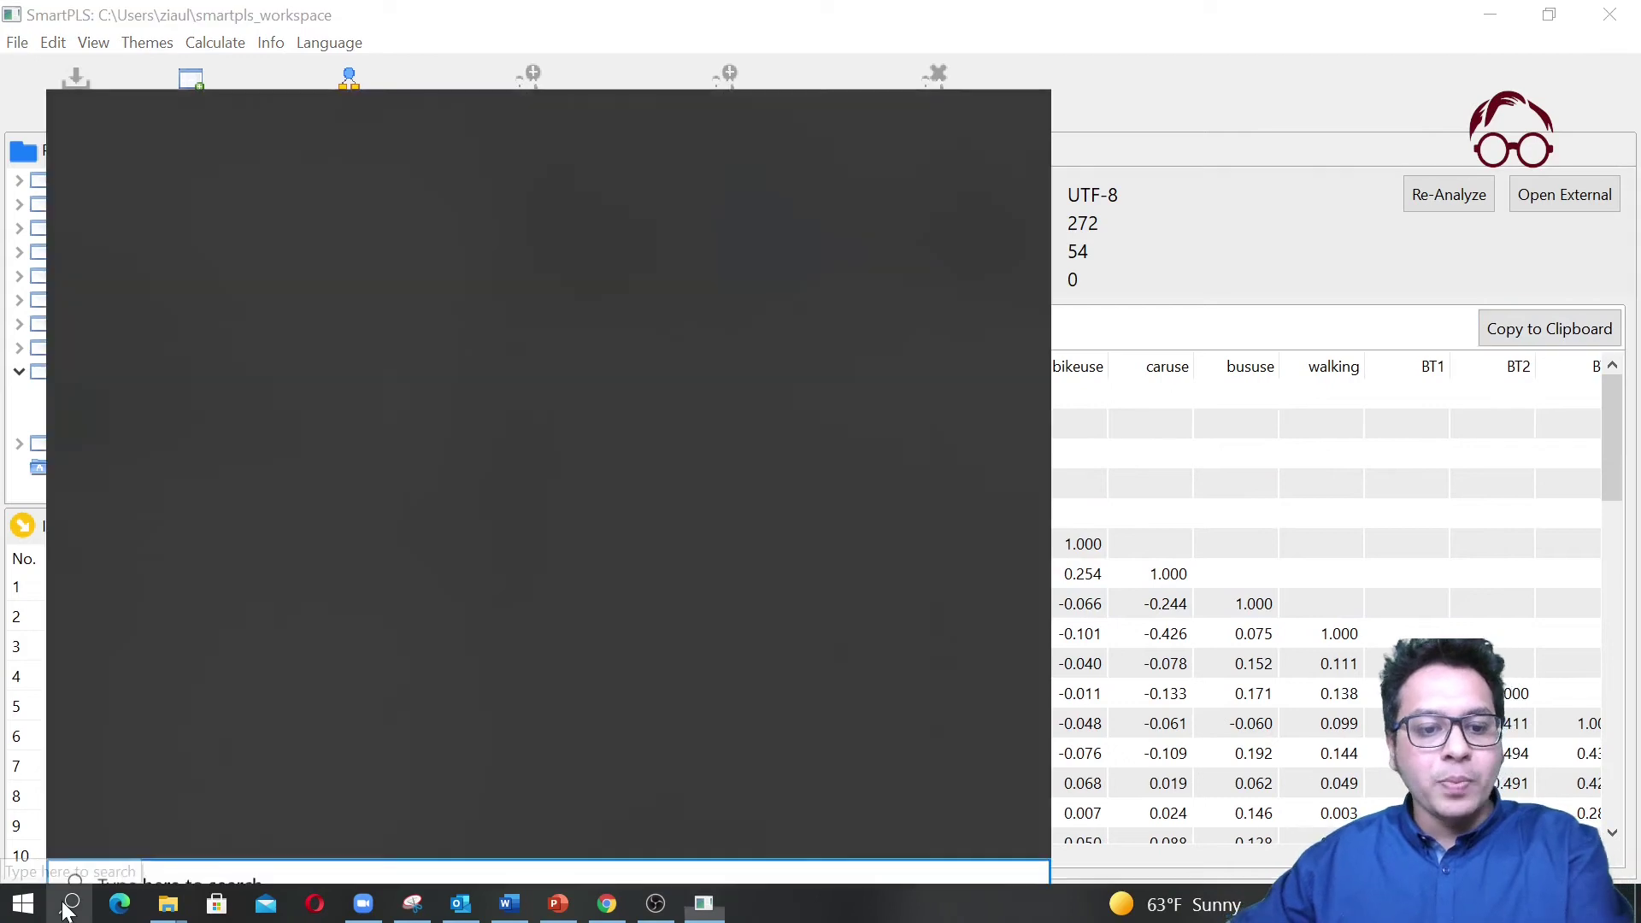
{"action": "type", "text": "ex"}
{"action": "left_click", "coordinate": [171, 199]}
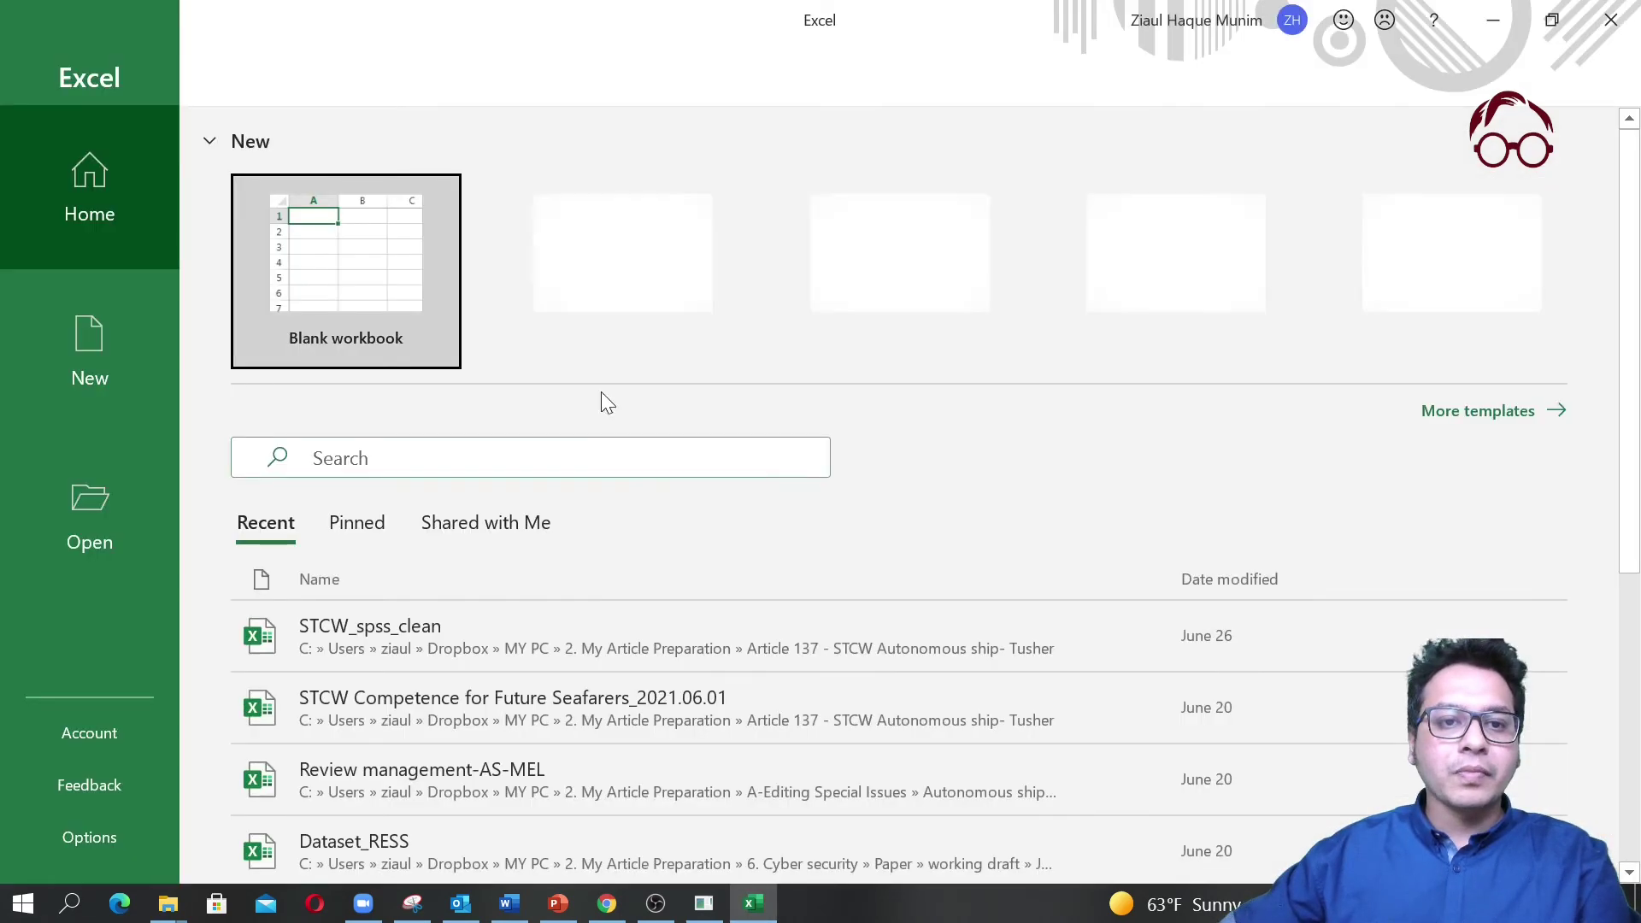
Paste the copied correlation table into a new blank Excel workbook.
{"action": "left_click", "coordinate": [330, 250]}
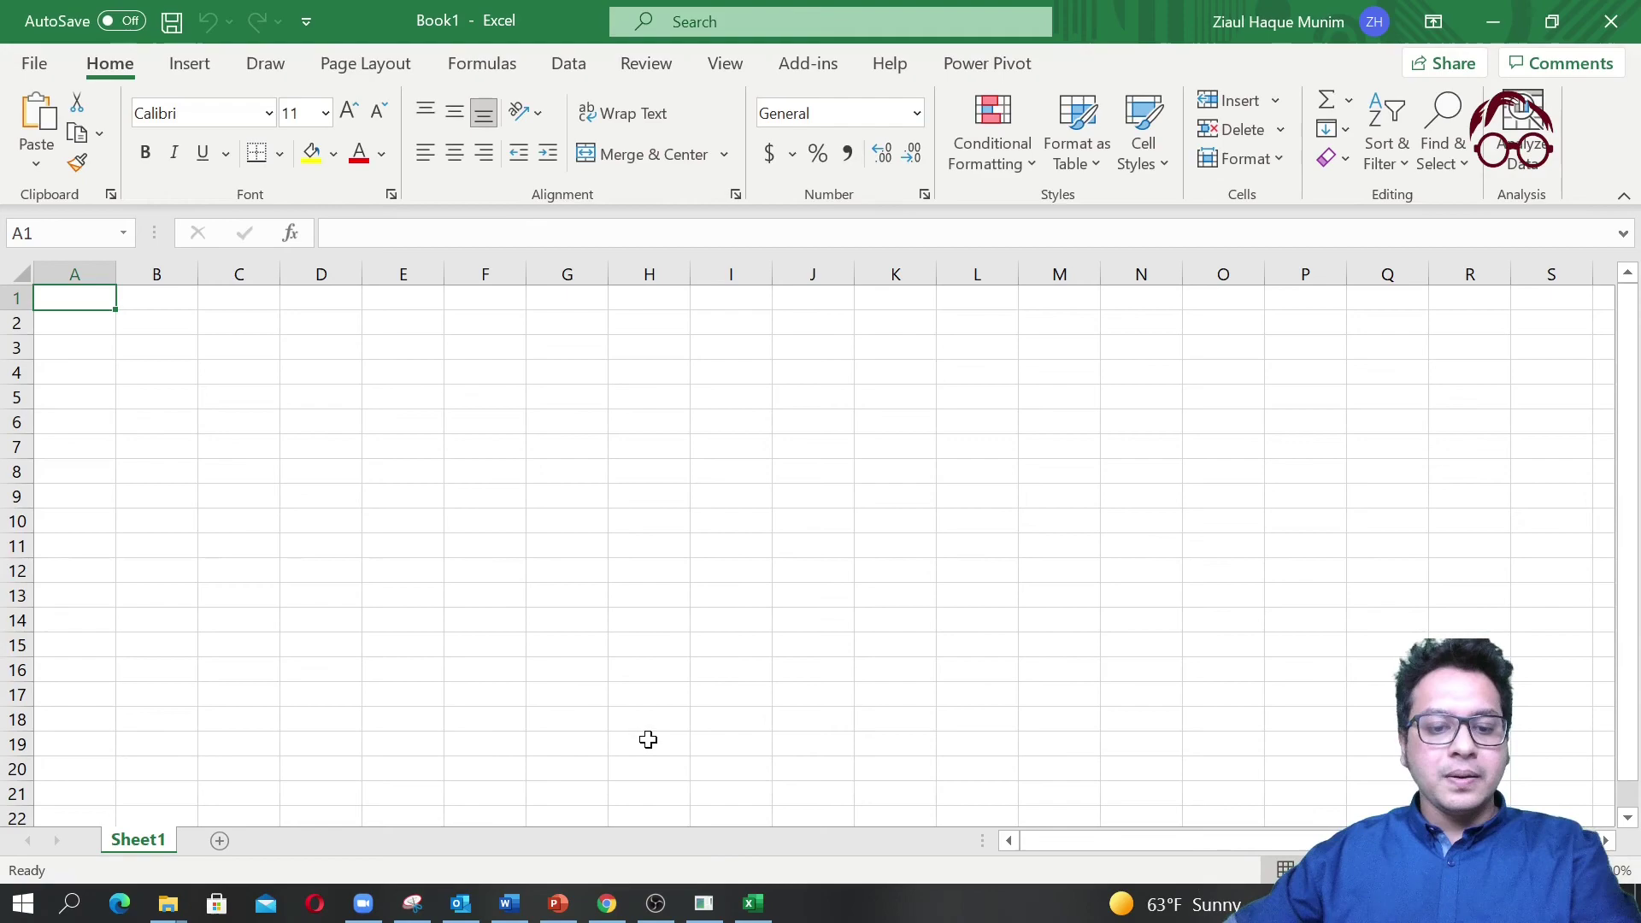
{"action": "key", "text": "ctrl+v"}
{"action": "left_click", "coordinate": [722, 549]}
{"action": "scroll", "coordinate": [698, 554], "scroll_direction": "down", "scroll_amount": 3}
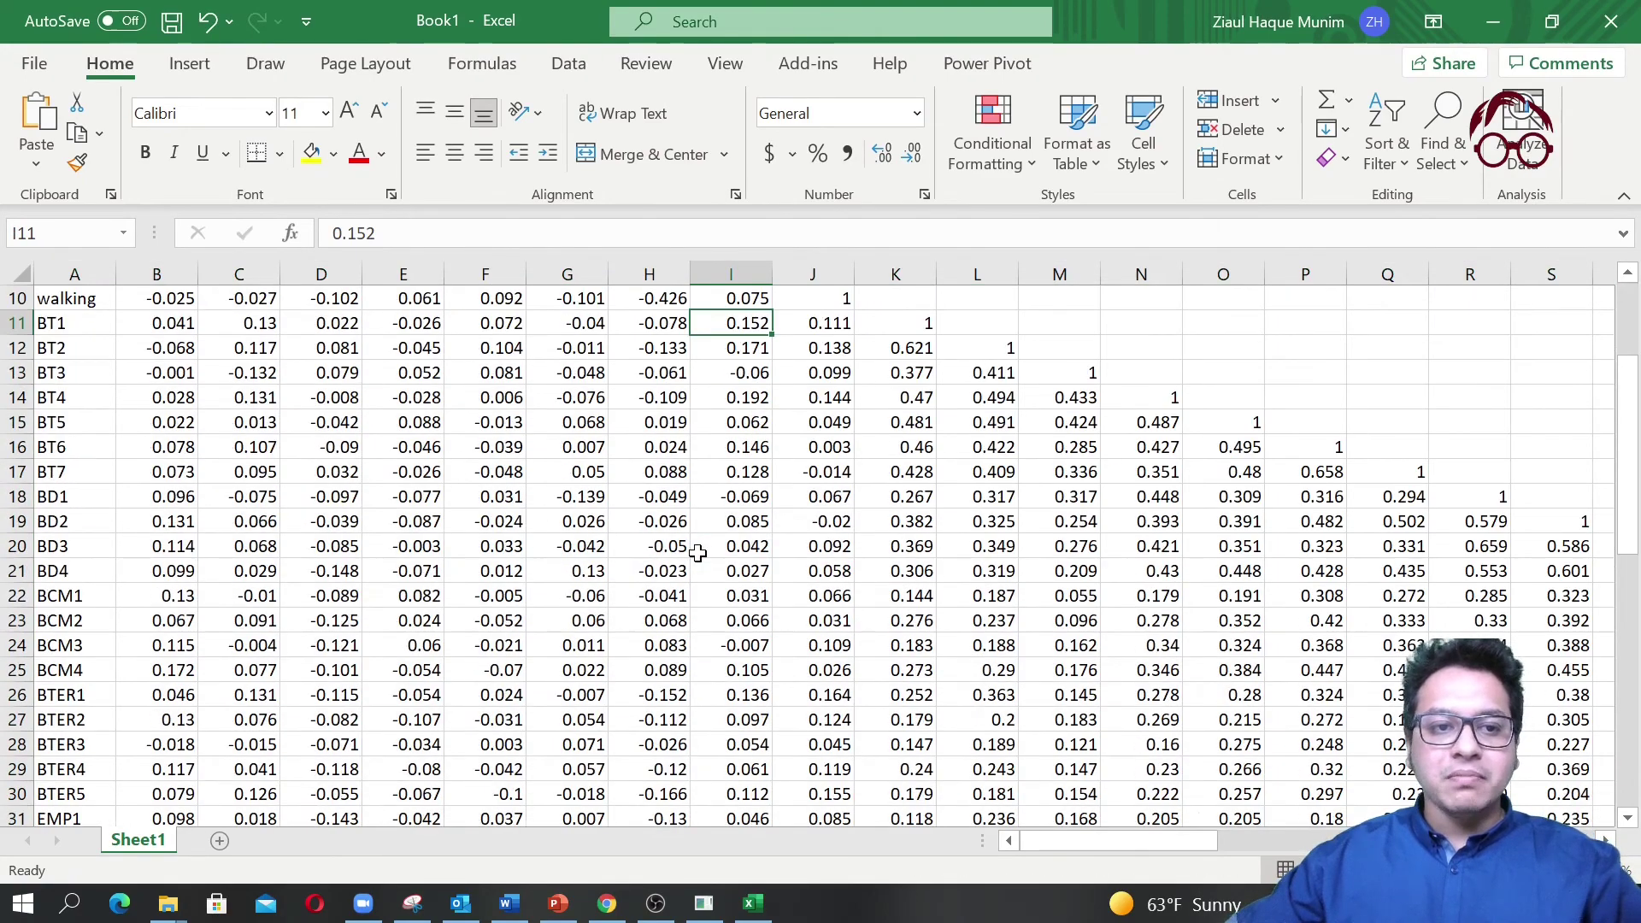
{"action": "scroll", "coordinate": [698, 554], "scroll_direction": "up", "scroll_amount": 3}
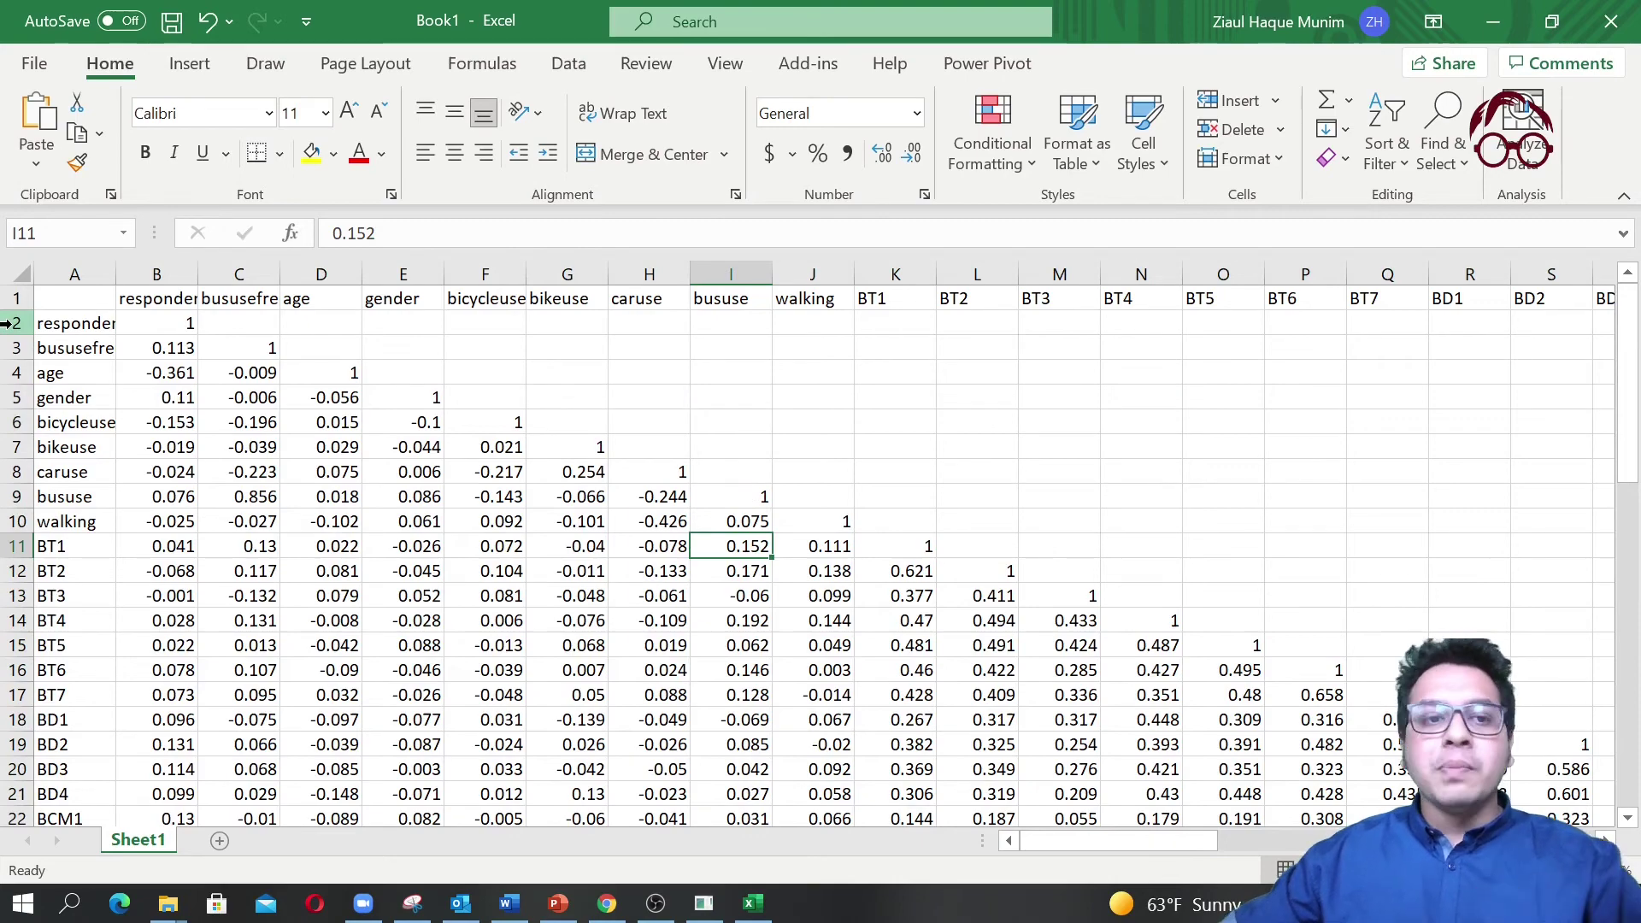
Delete the respondent-through-walking rows from the pasted table.
{"action": "left_click_drag", "start_coordinate": [10, 323], "coordinate": [10, 523]}
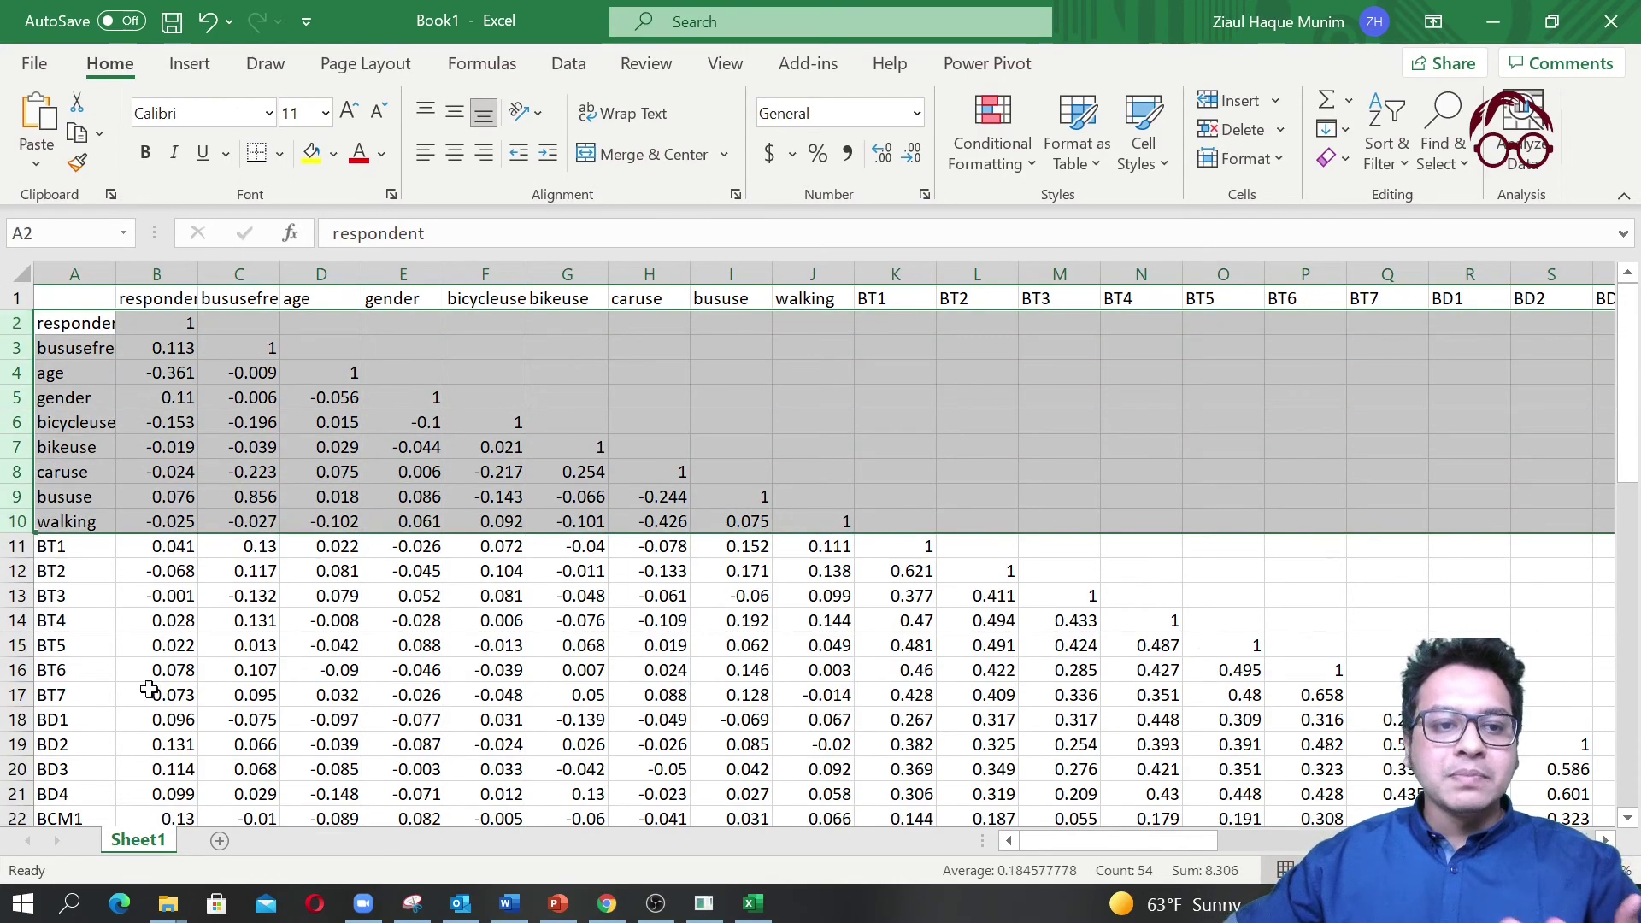
{"action": "key", "text": "ctrl+v"}
{"action": "scroll", "coordinate": [95, 581], "scroll_direction": "down", "scroll_amount": 10}
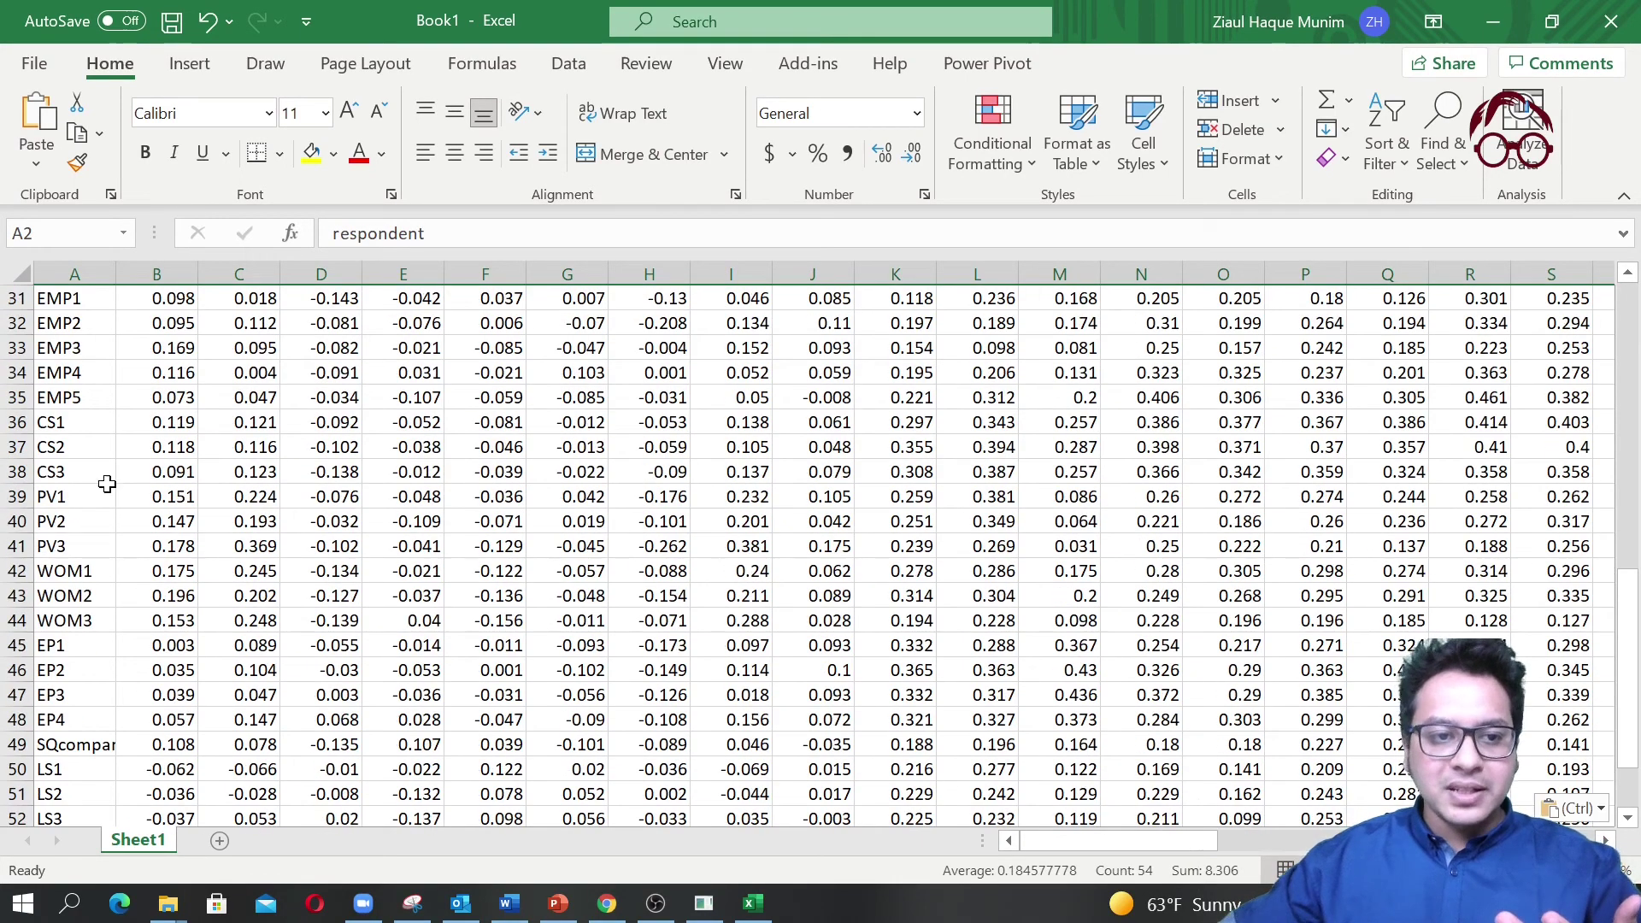
{"action": "scroll", "coordinate": [68, 714], "scroll_direction": "up", "scroll_amount": 10}
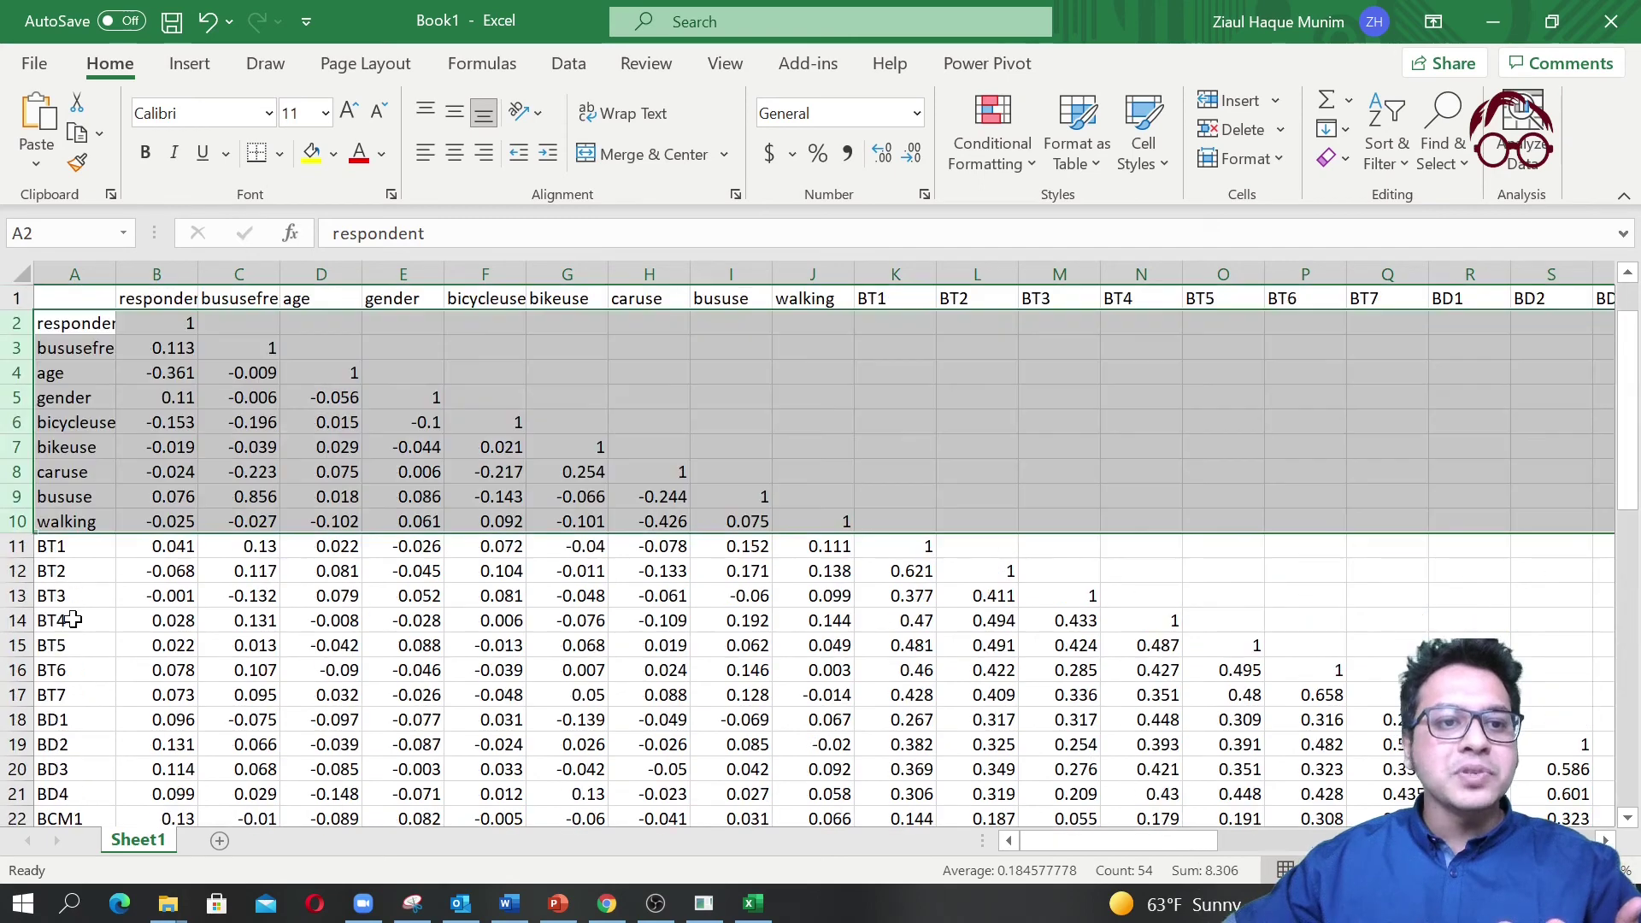
{"action": "right_click", "coordinate": [23, 331]}
{"action": "left_click", "coordinate": [115, 579]}
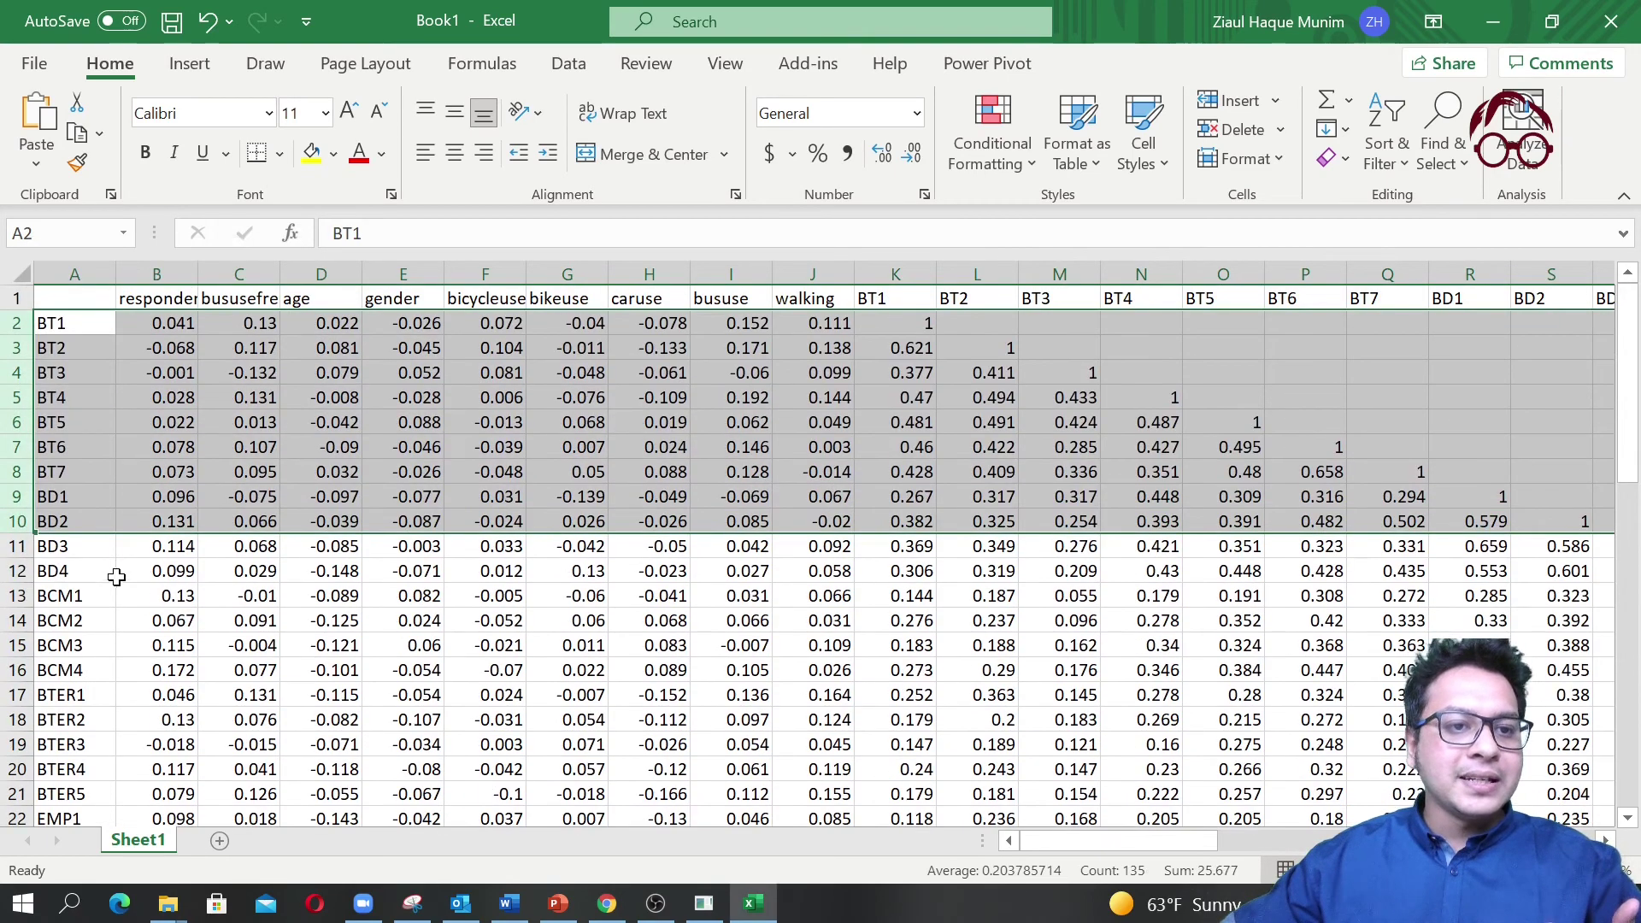
Delete the matching demographic columns B to J.
{"action": "left_click_drag", "start_coordinate": [157, 274], "coordinate": [816, 275]}
{"action": "right_click", "coordinate": [816, 276]}
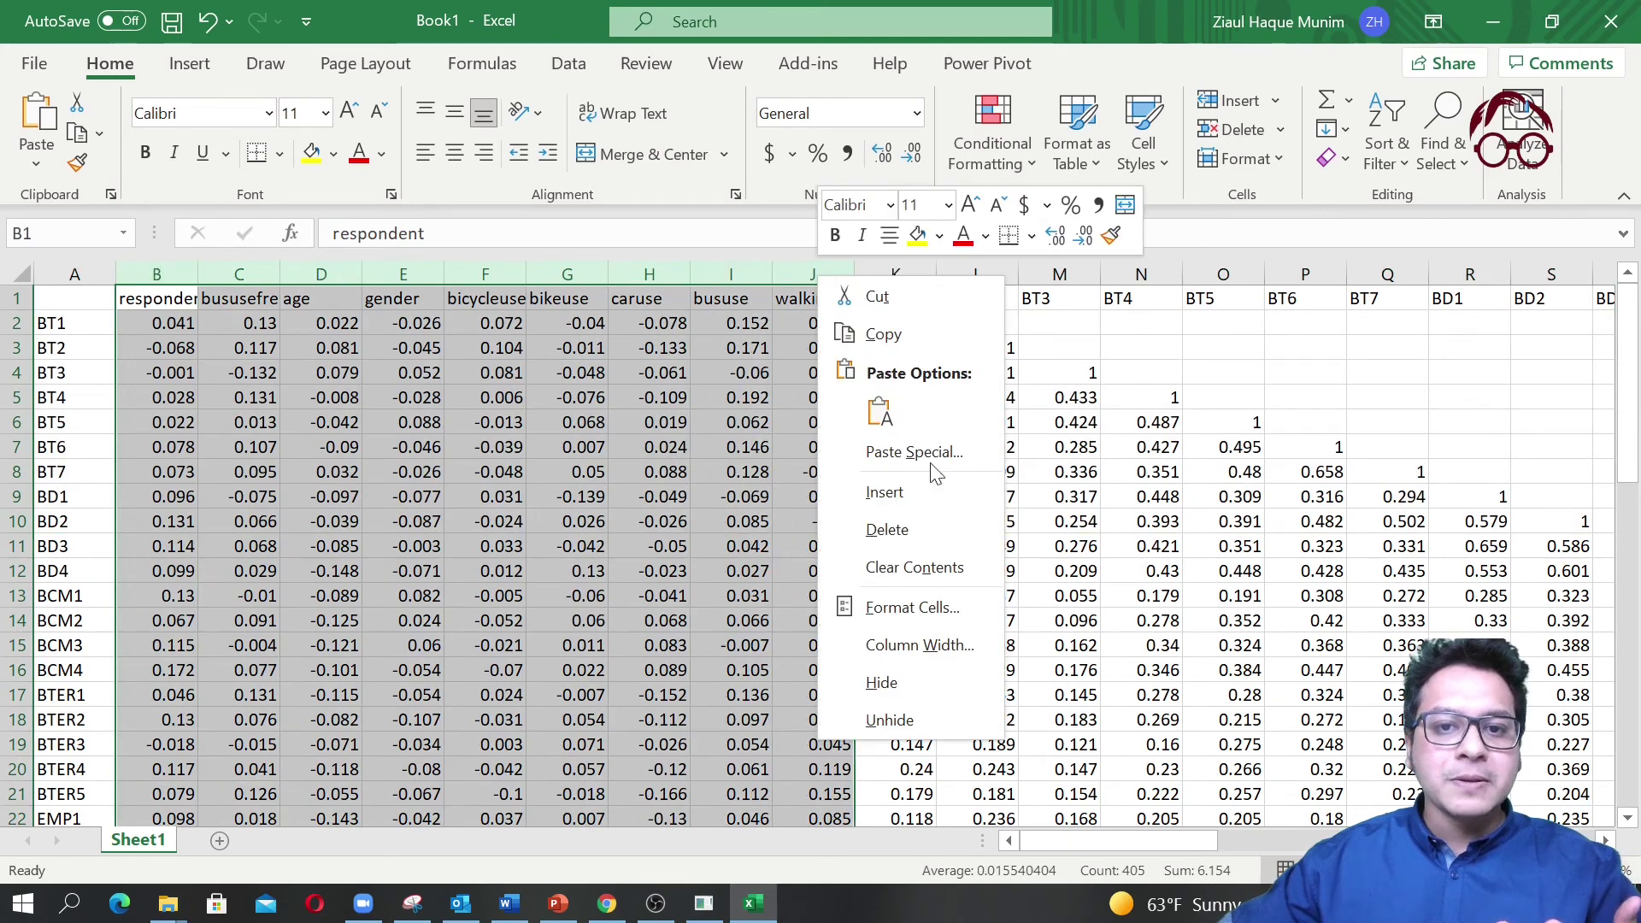
{"action": "left_click", "coordinate": [947, 530]}
{"action": "left_click", "coordinate": [485, 646]}
{"action": "scroll", "coordinate": [16, 697], "scroll_direction": "down", "scroll_amount": 3}
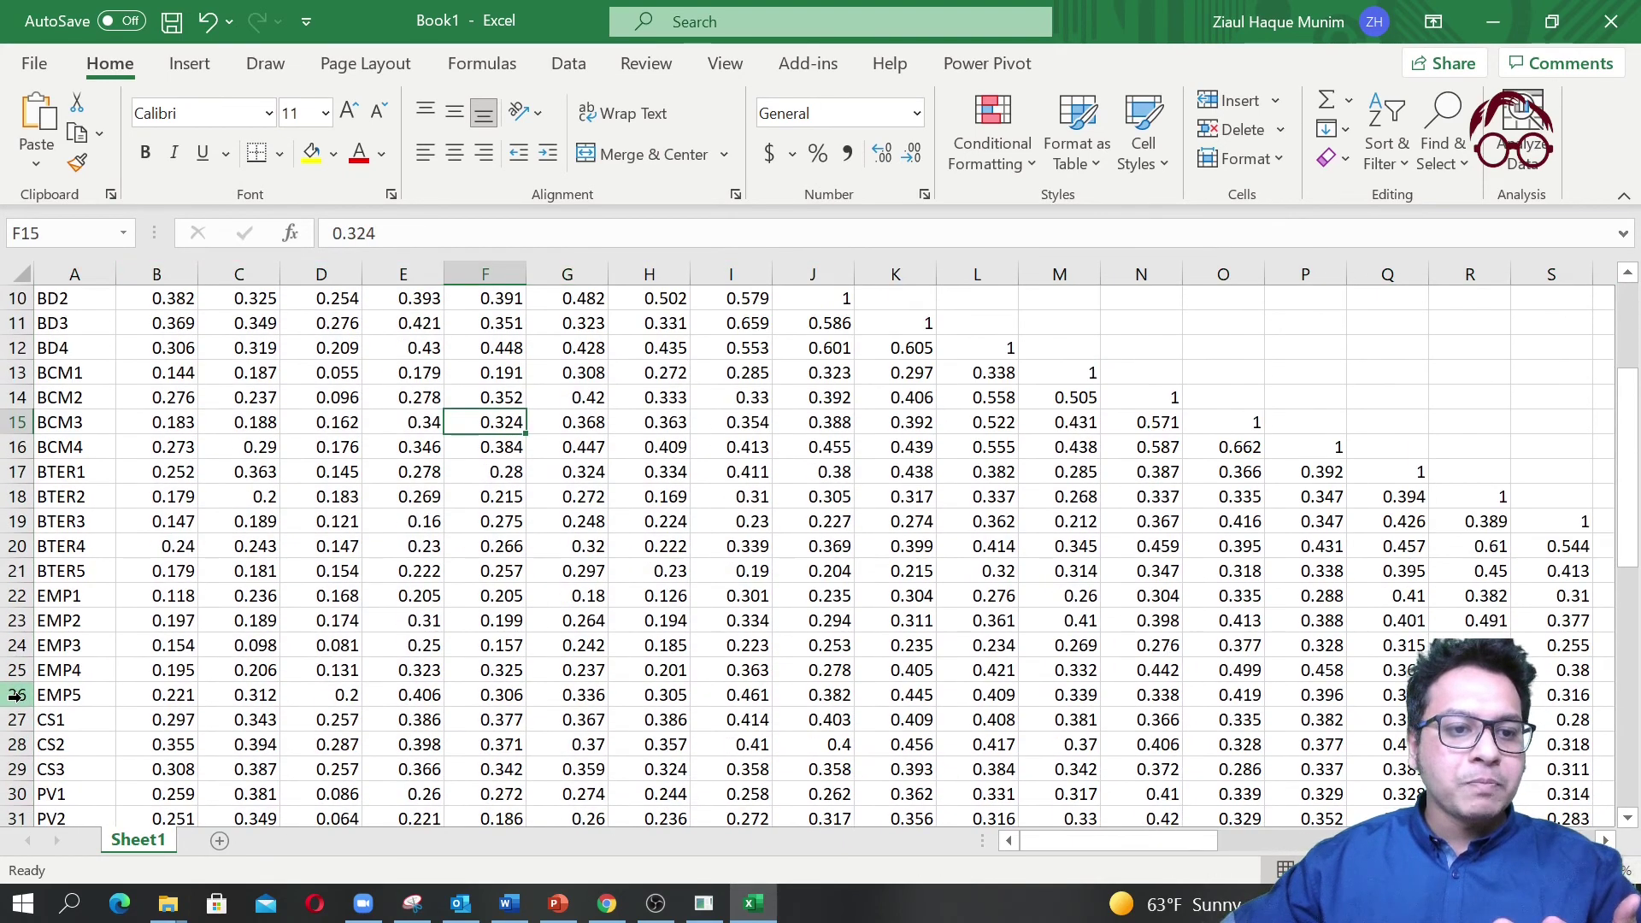
{"action": "scroll", "coordinate": [16, 696], "scroll_direction": "down", "scroll_amount": 7}
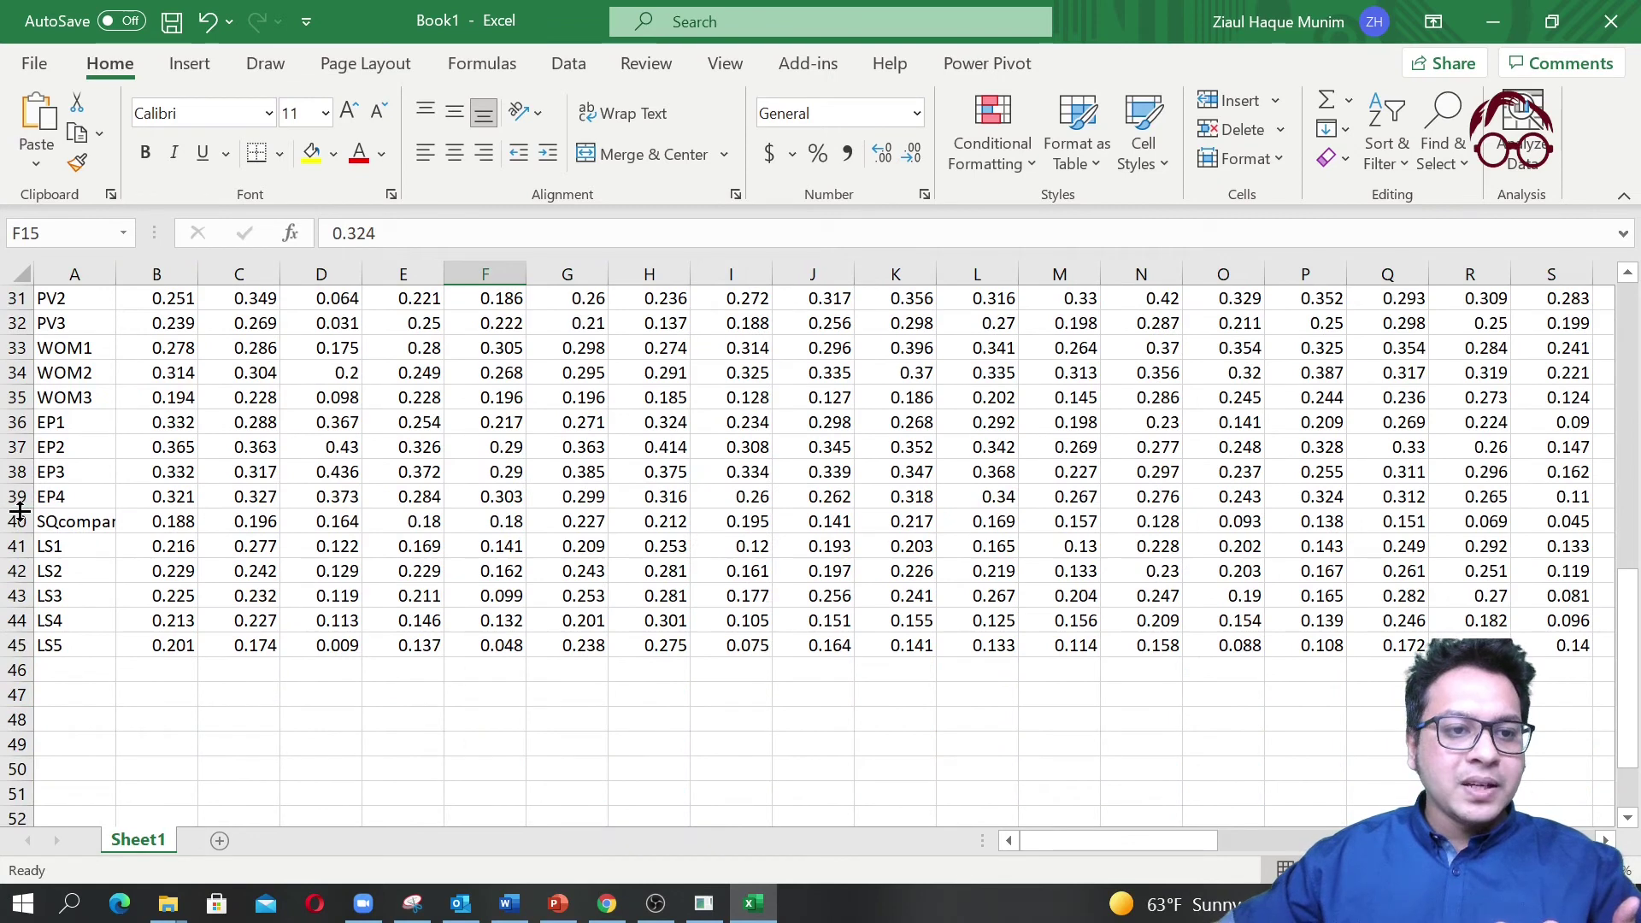
Delete the SQcomparison row, row 40.
{"action": "left_click", "coordinate": [17, 520]}
{"action": "right_click", "coordinate": [14, 507]}
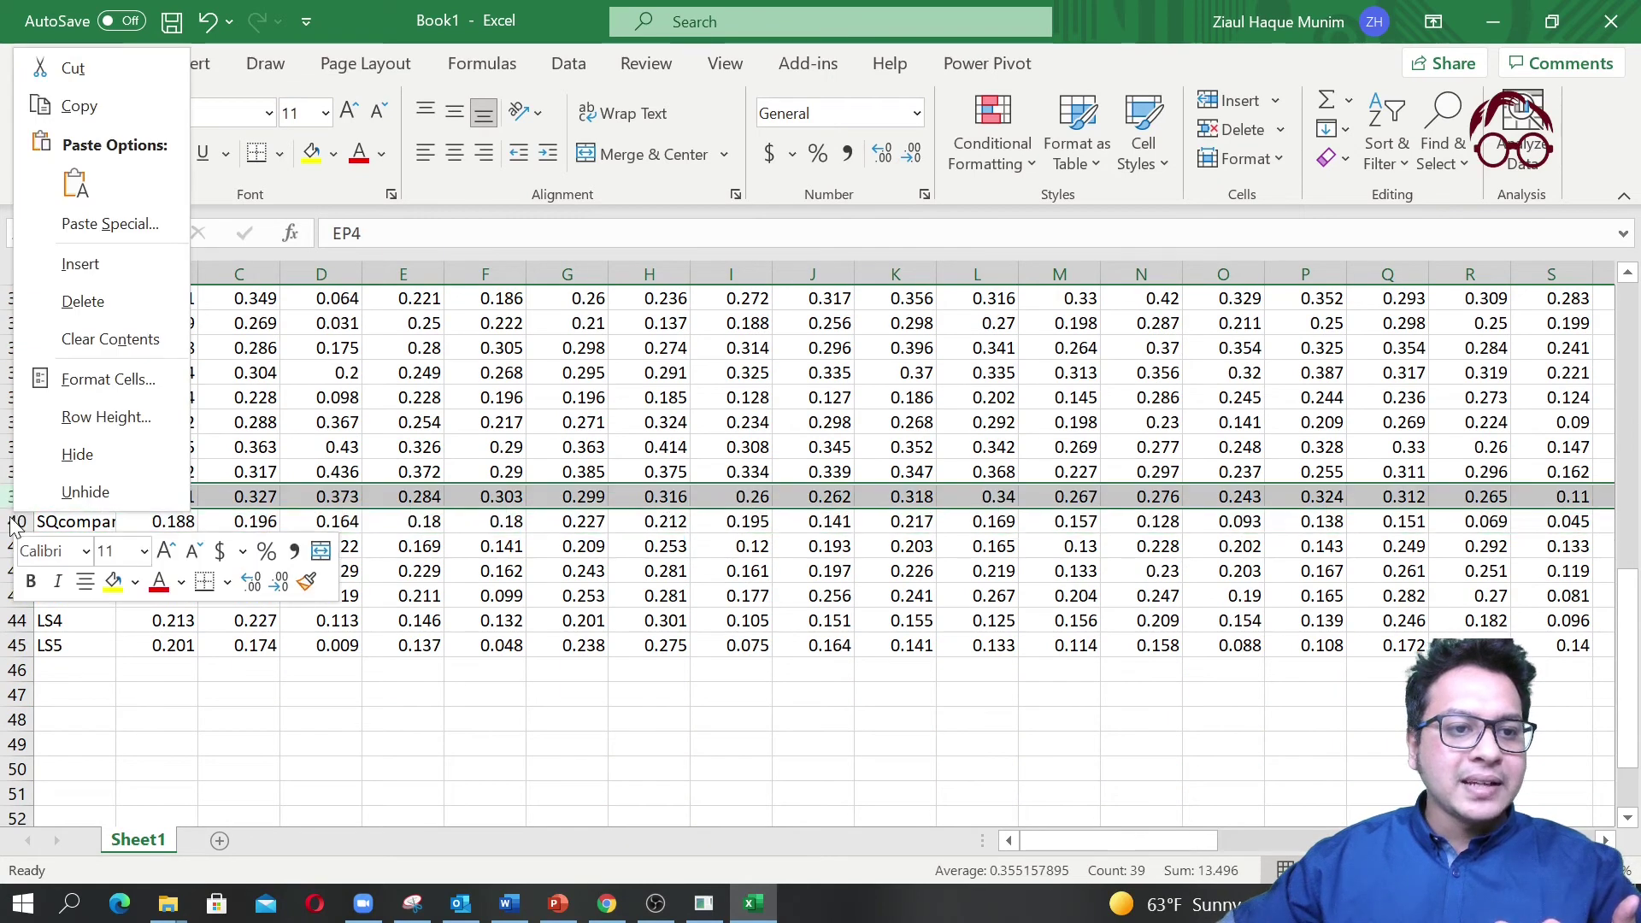
{"action": "left_click", "coordinate": [14, 527]}
{"action": "left_click", "coordinate": [17, 522]}
{"action": "right_click", "coordinate": [17, 519]}
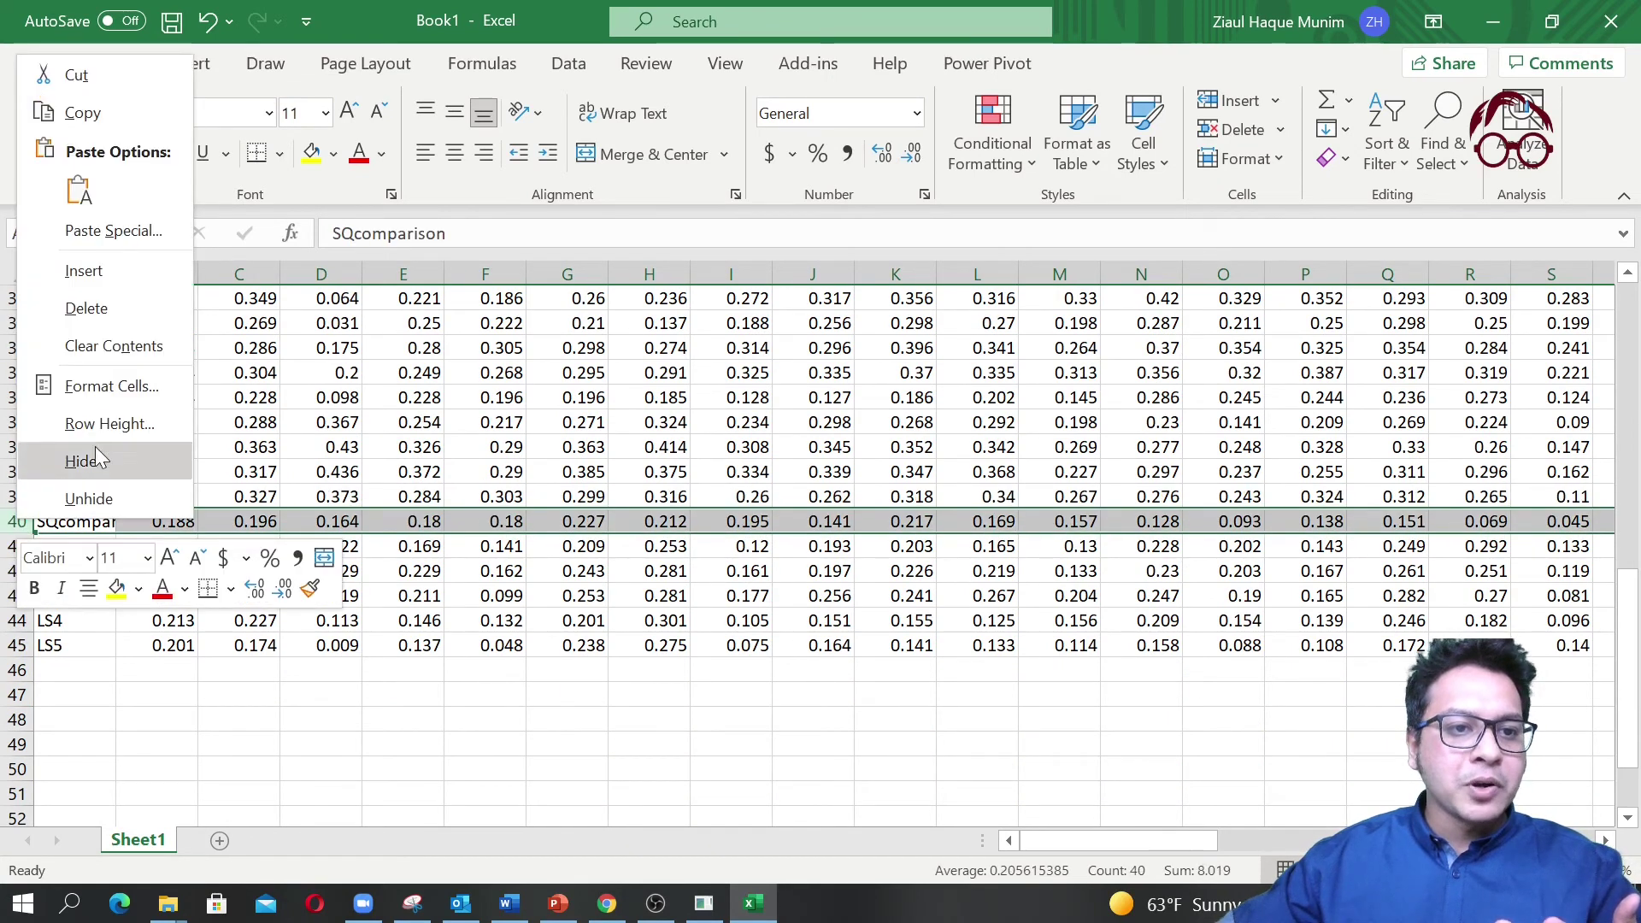
{"action": "left_click", "coordinate": [86, 309]}
{"action": "scroll", "coordinate": [945, 722], "scroll_direction": "up", "scroll_amount": 10}
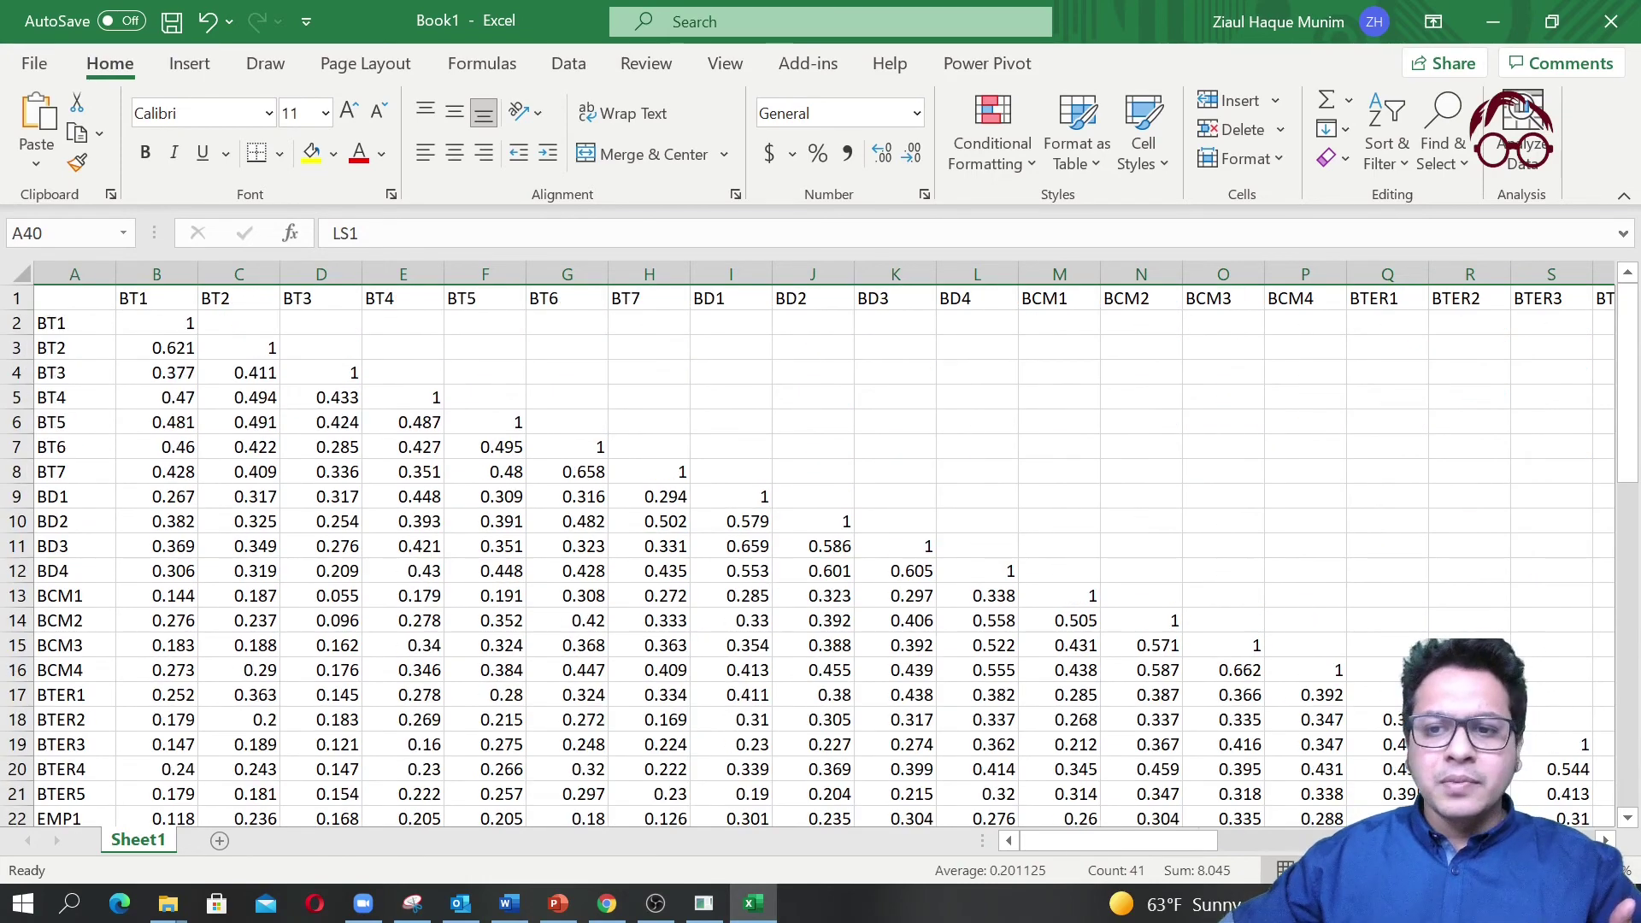
Delete the SQcomparison column and check the trimmed matrix.
{"action": "scroll", "coordinate": [1603, 840], "scroll_direction": "right", "scroll_amount": 11}
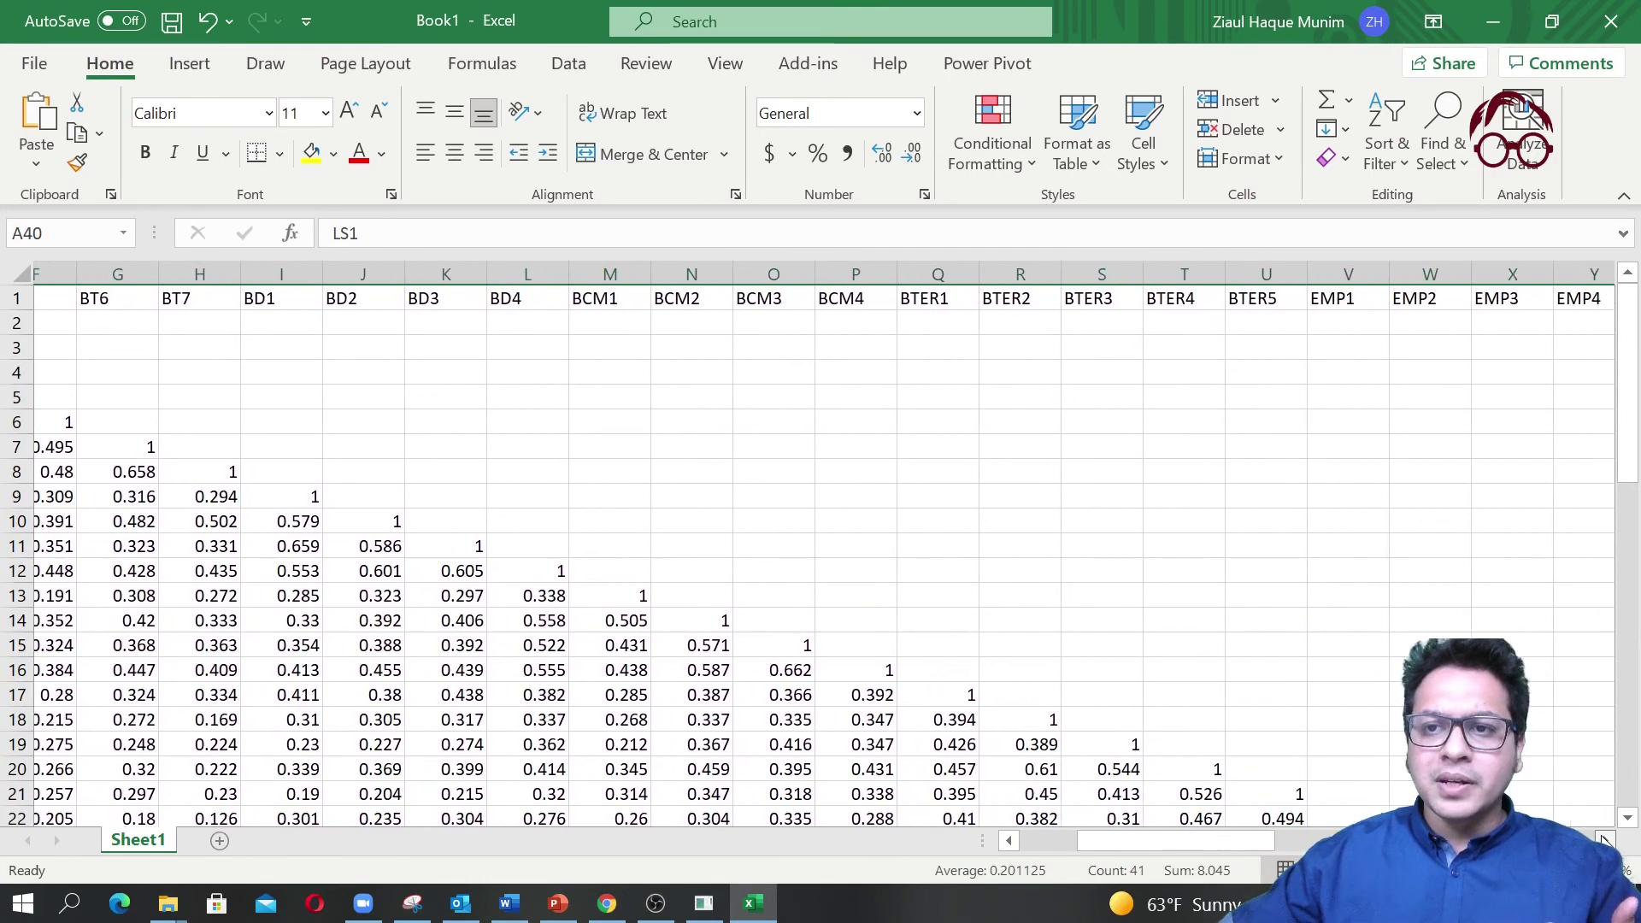
{"action": "scroll", "coordinate": [1603, 841], "scroll_direction": "right", "scroll_amount": 13}
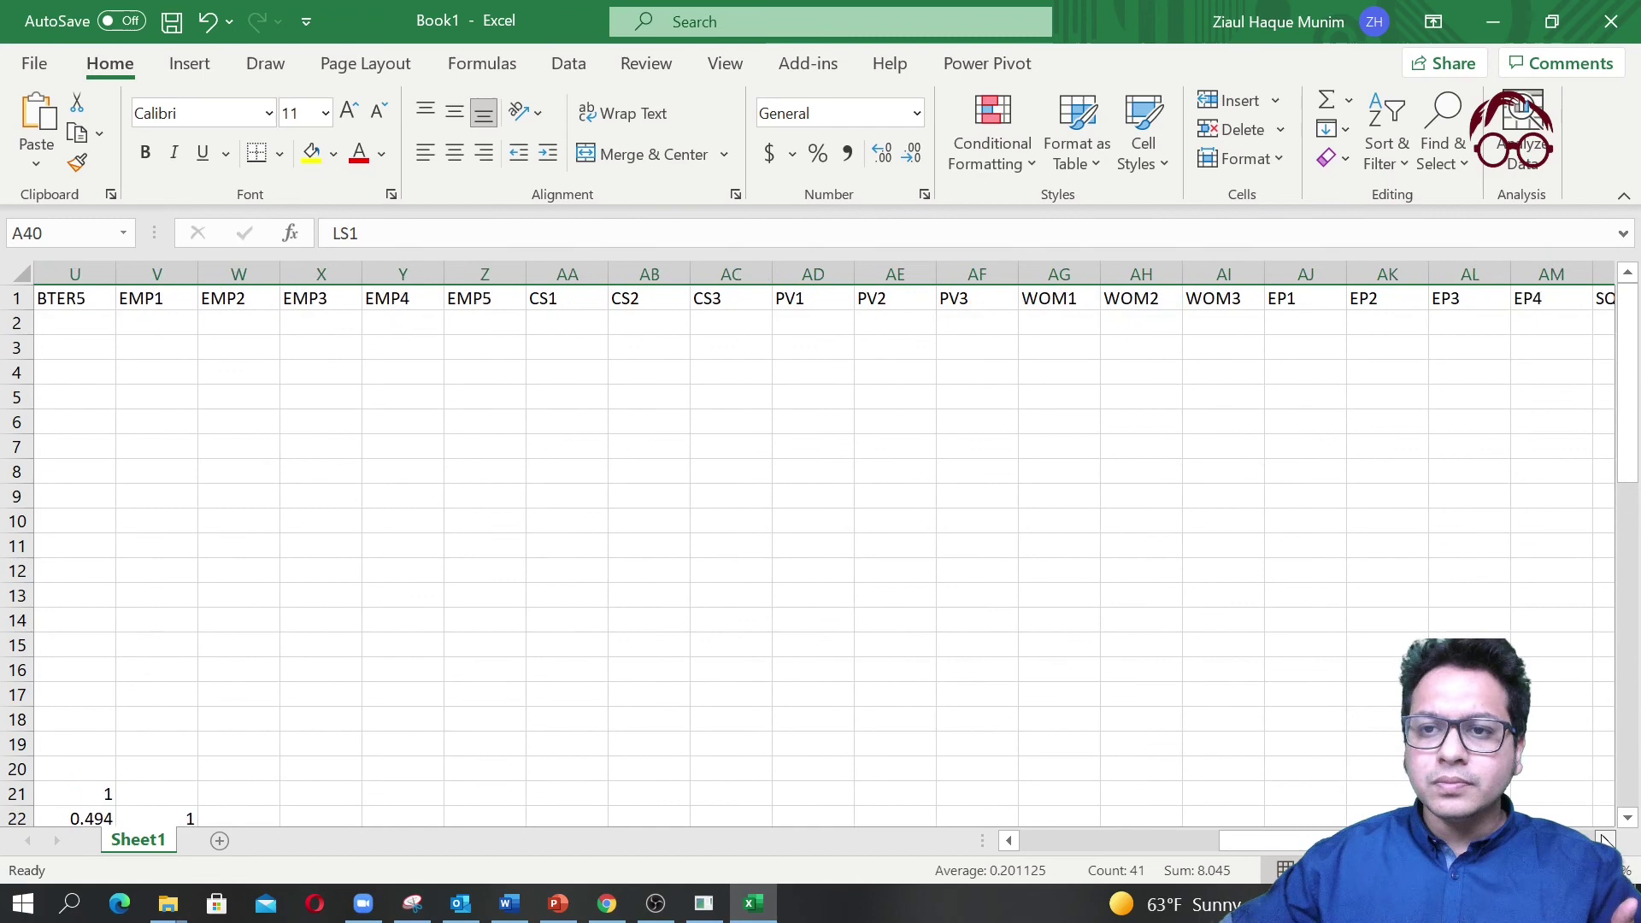
{"action": "left_click", "coordinate": [1308, 273]}
{"action": "right_click", "coordinate": [1309, 276]}
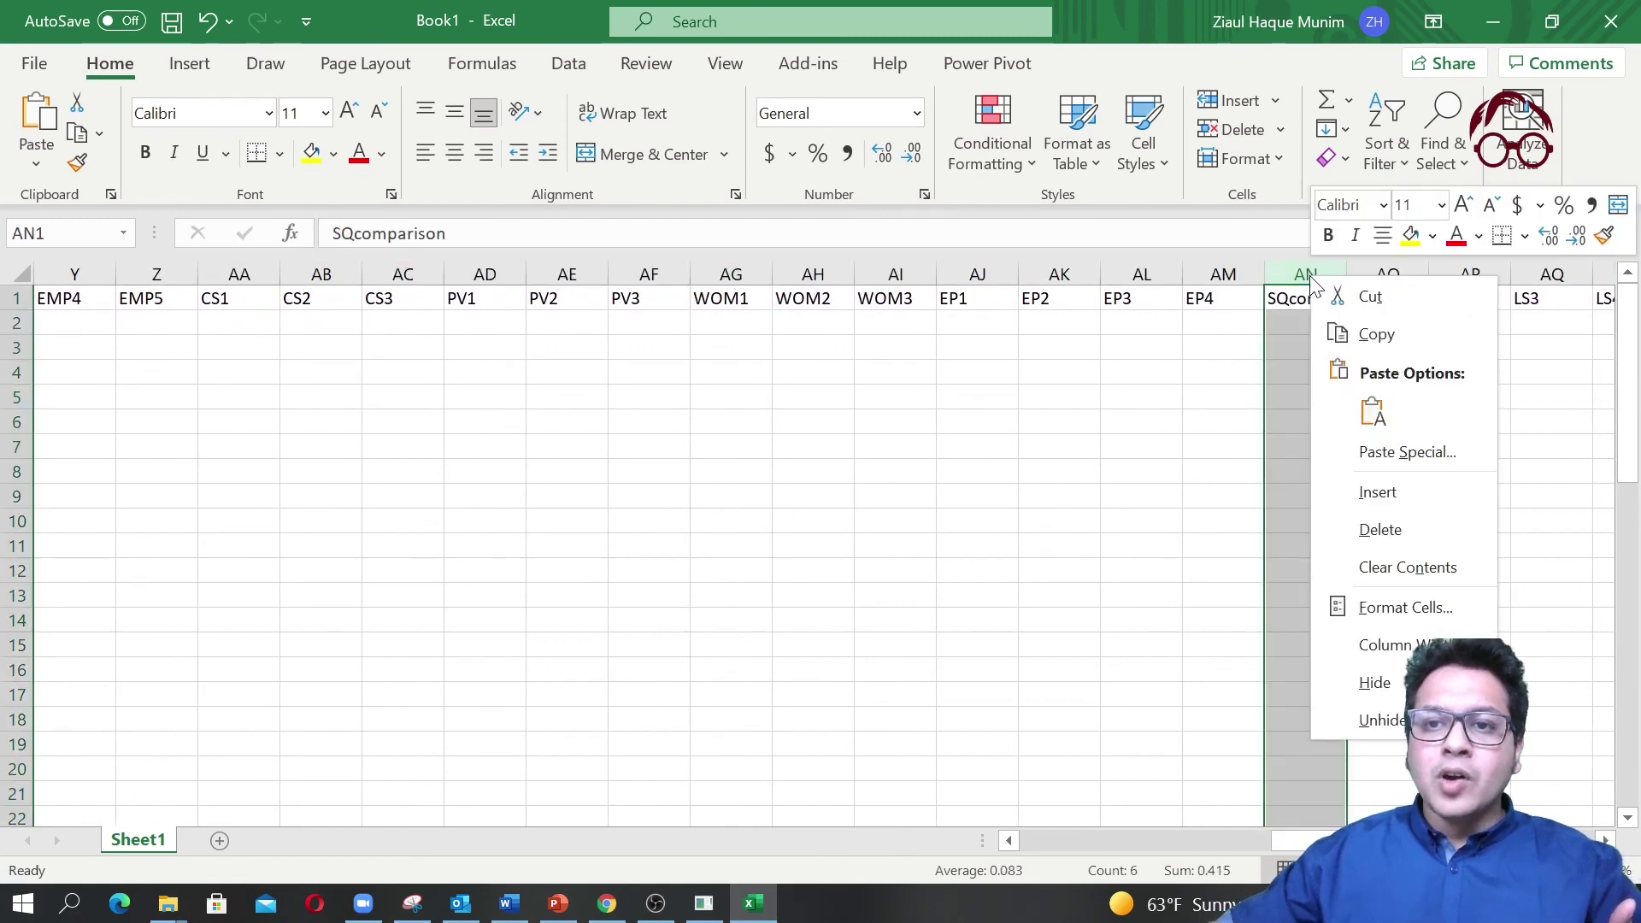
{"action": "left_click", "coordinate": [1378, 528]}
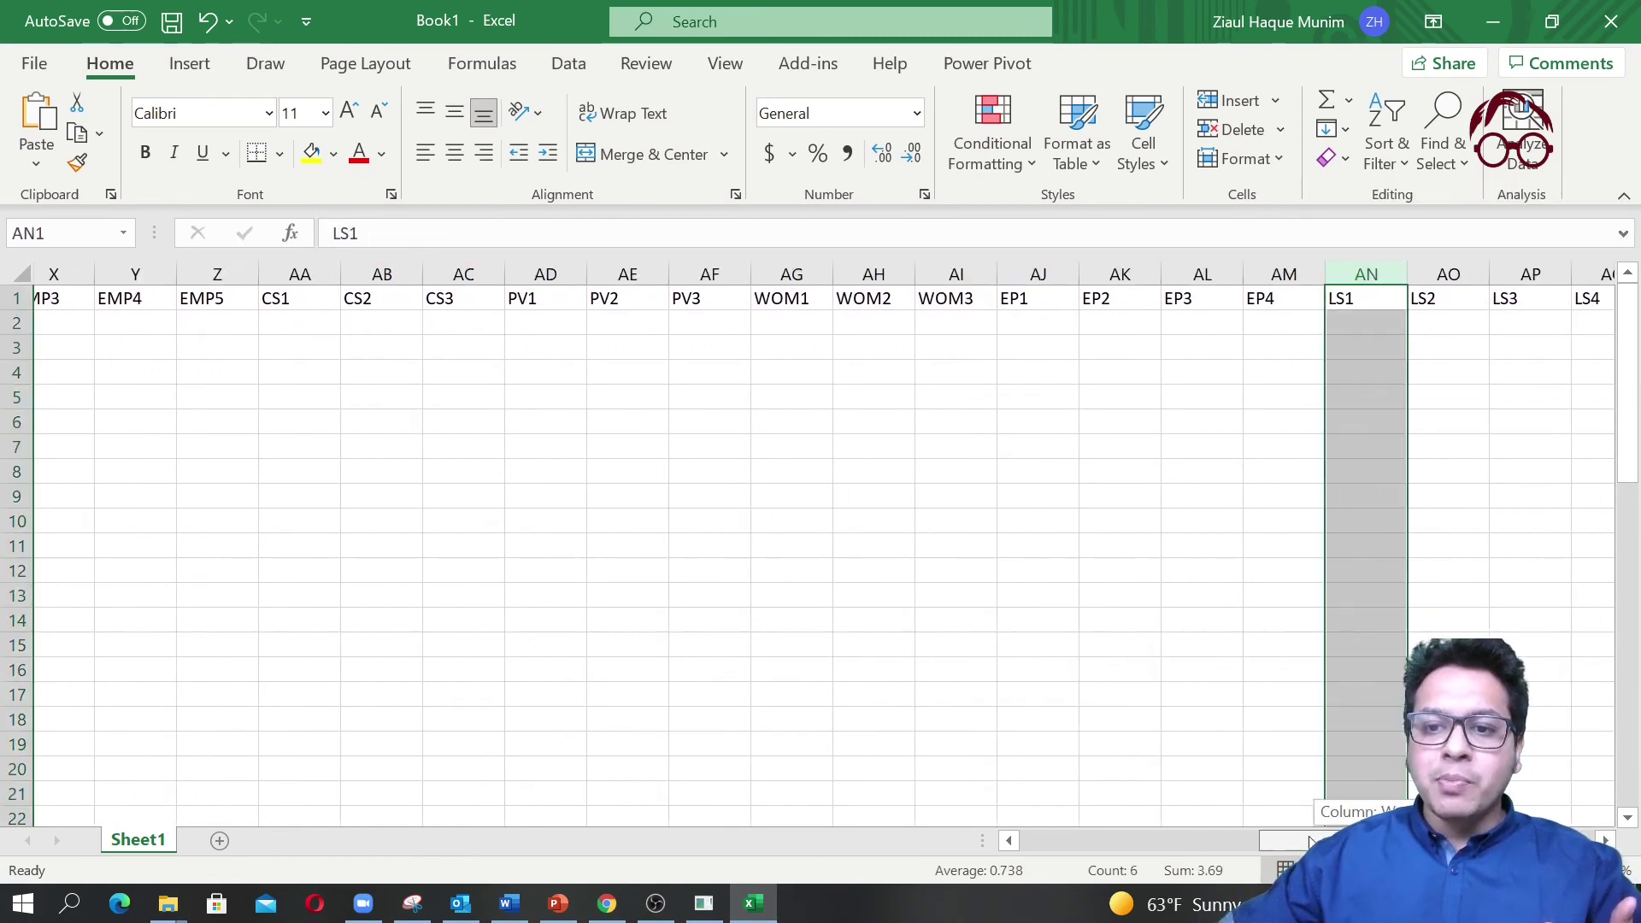
{"action": "scroll", "coordinate": [365, 494], "scroll_direction": "left", "scroll_amount": 10}
{"action": "scroll", "coordinate": [365, 494], "scroll_direction": "down", "scroll_amount": 8}
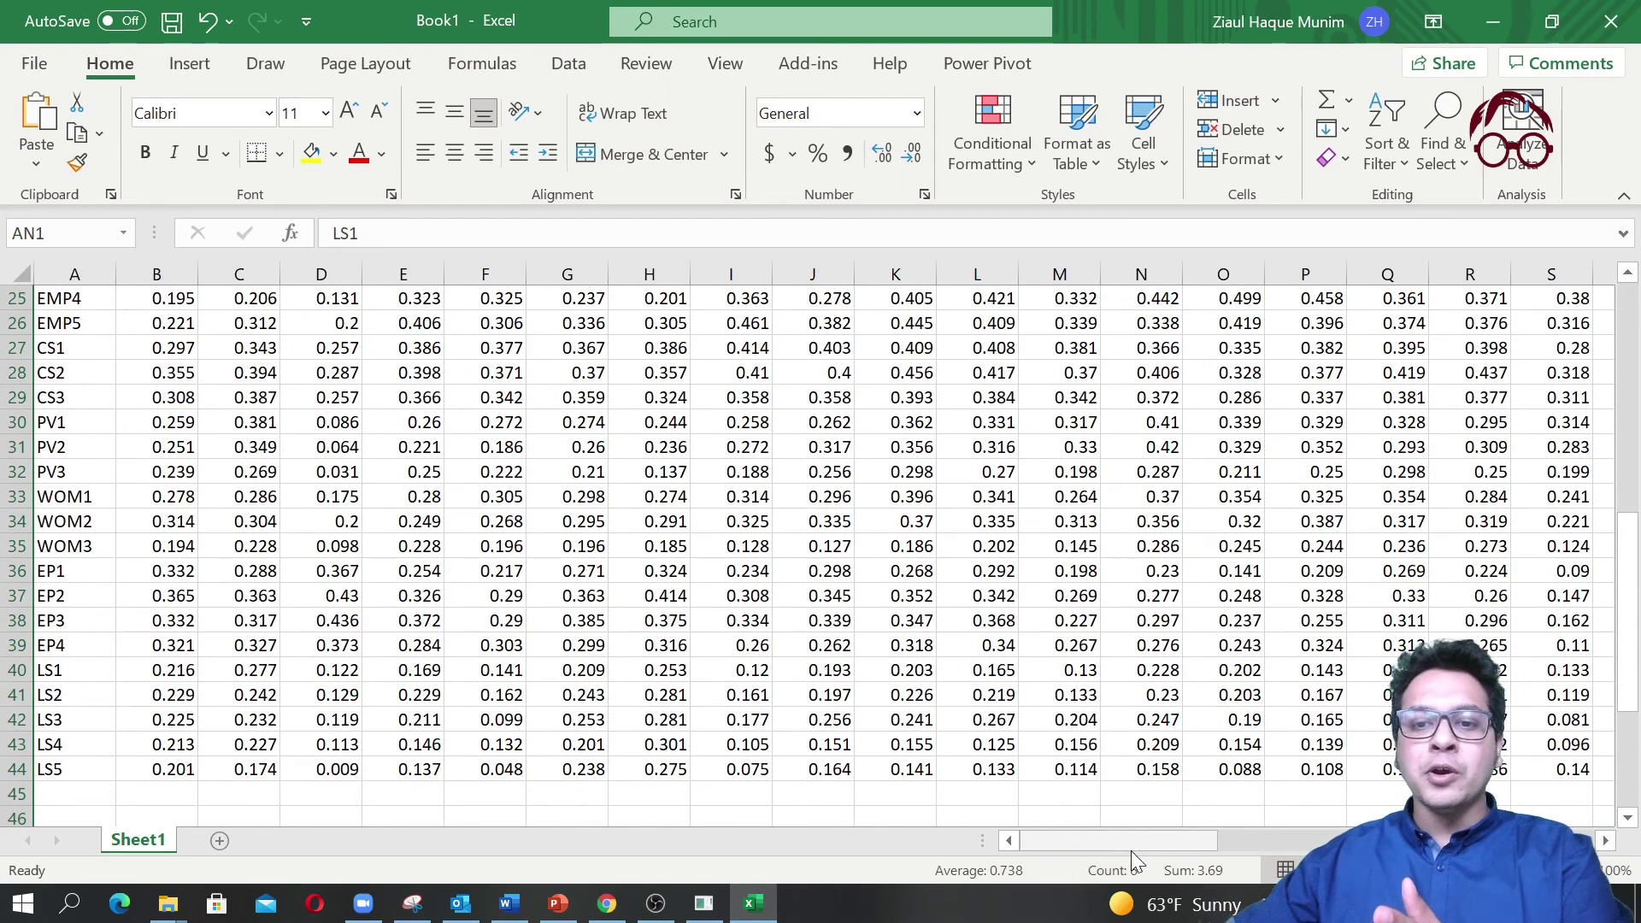
{"action": "left_click_drag", "start_coordinate": [1131, 841], "coordinate": [1334, 840]}
{"action": "scroll", "coordinate": [821, 769], "scroll_direction": "left", "scroll_amount": 10}
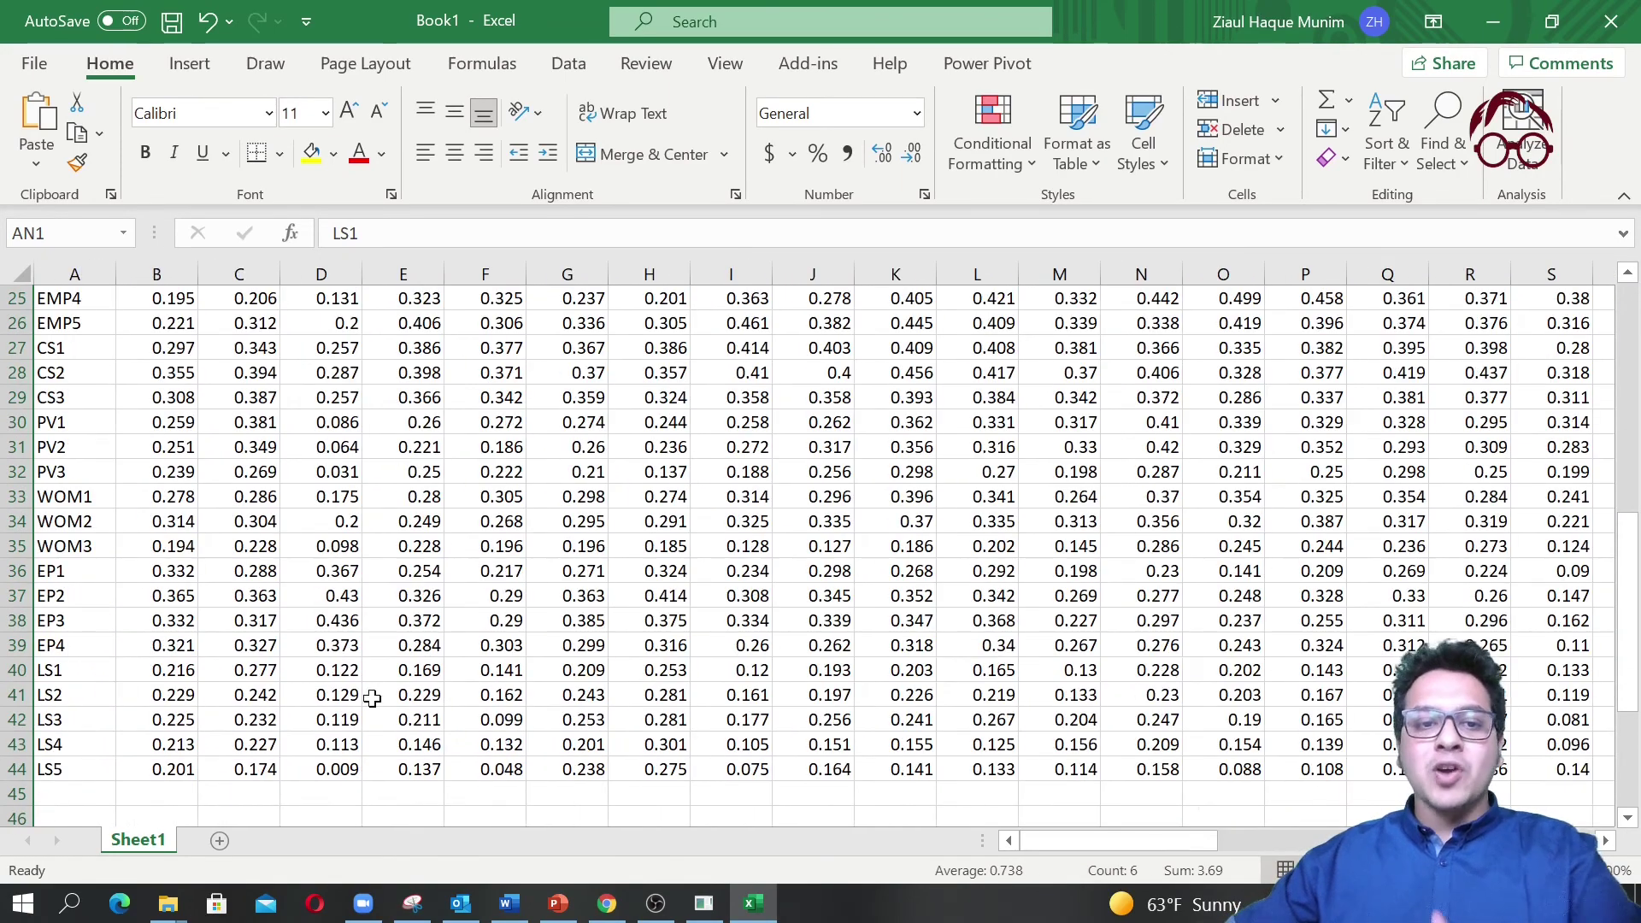
{"action": "scroll", "coordinate": [438, 578], "scroll_direction": "up", "scroll_amount": 8}
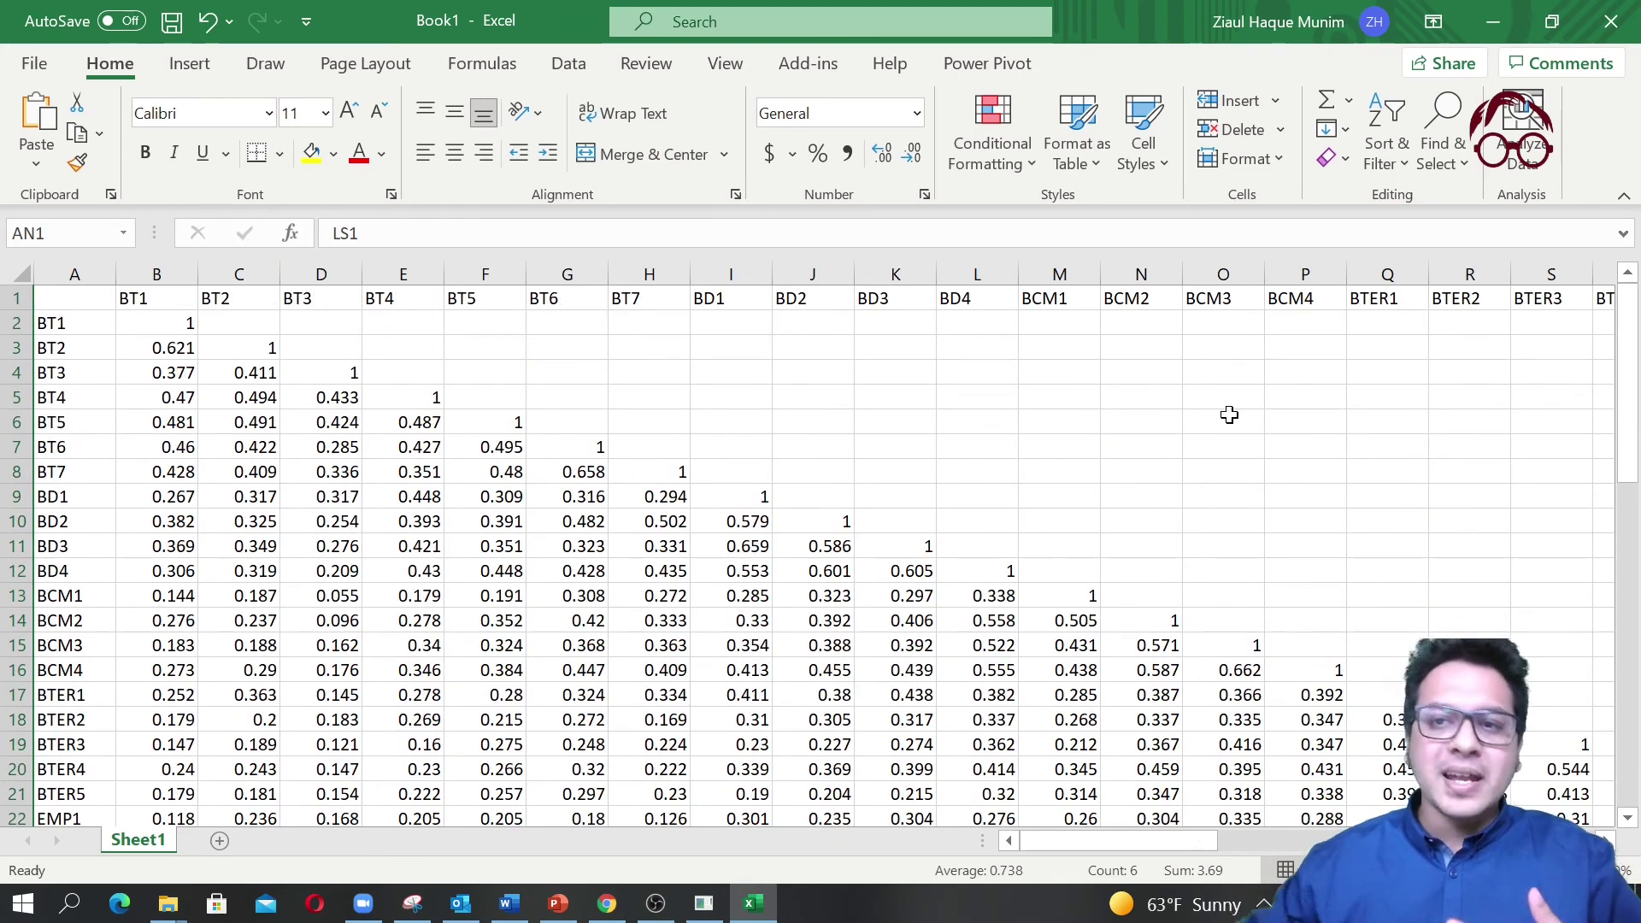
Minimize Excel to show SmartPLS's Indicator Correlations for BusServiceDataset again.
{"action": "left_click", "coordinate": [1504, 16]}
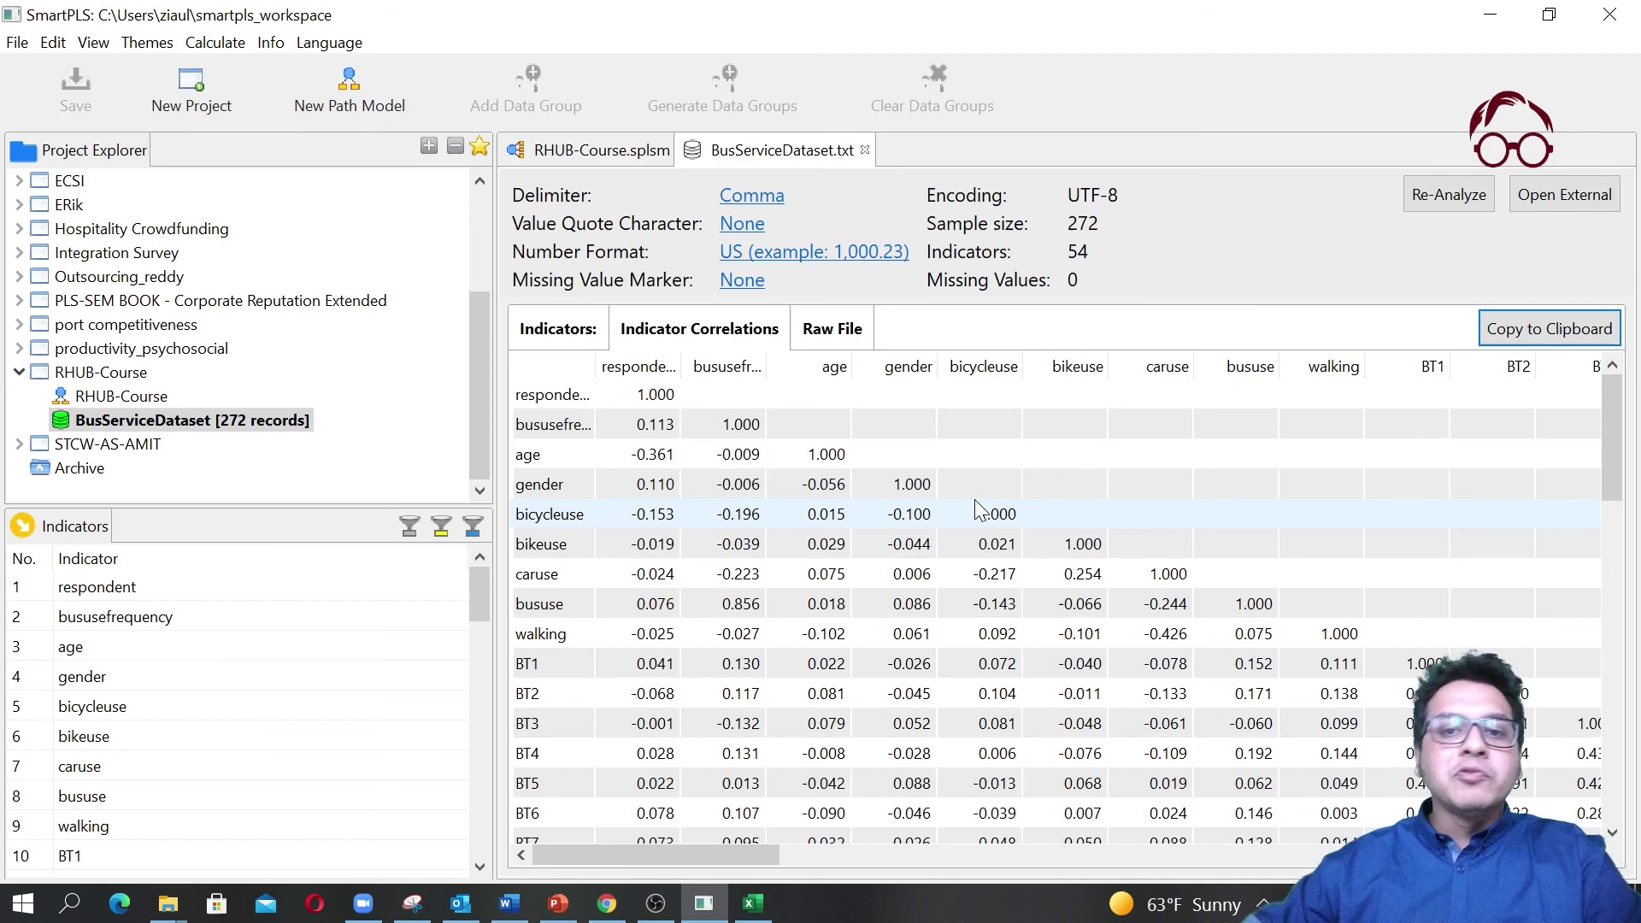
Show the empty RHUB-Course.splsm path-model canvas in place of the dataset view.
{"action": "scroll", "coordinate": [977, 504], "scroll_direction": "down", "scroll_amount": 1}
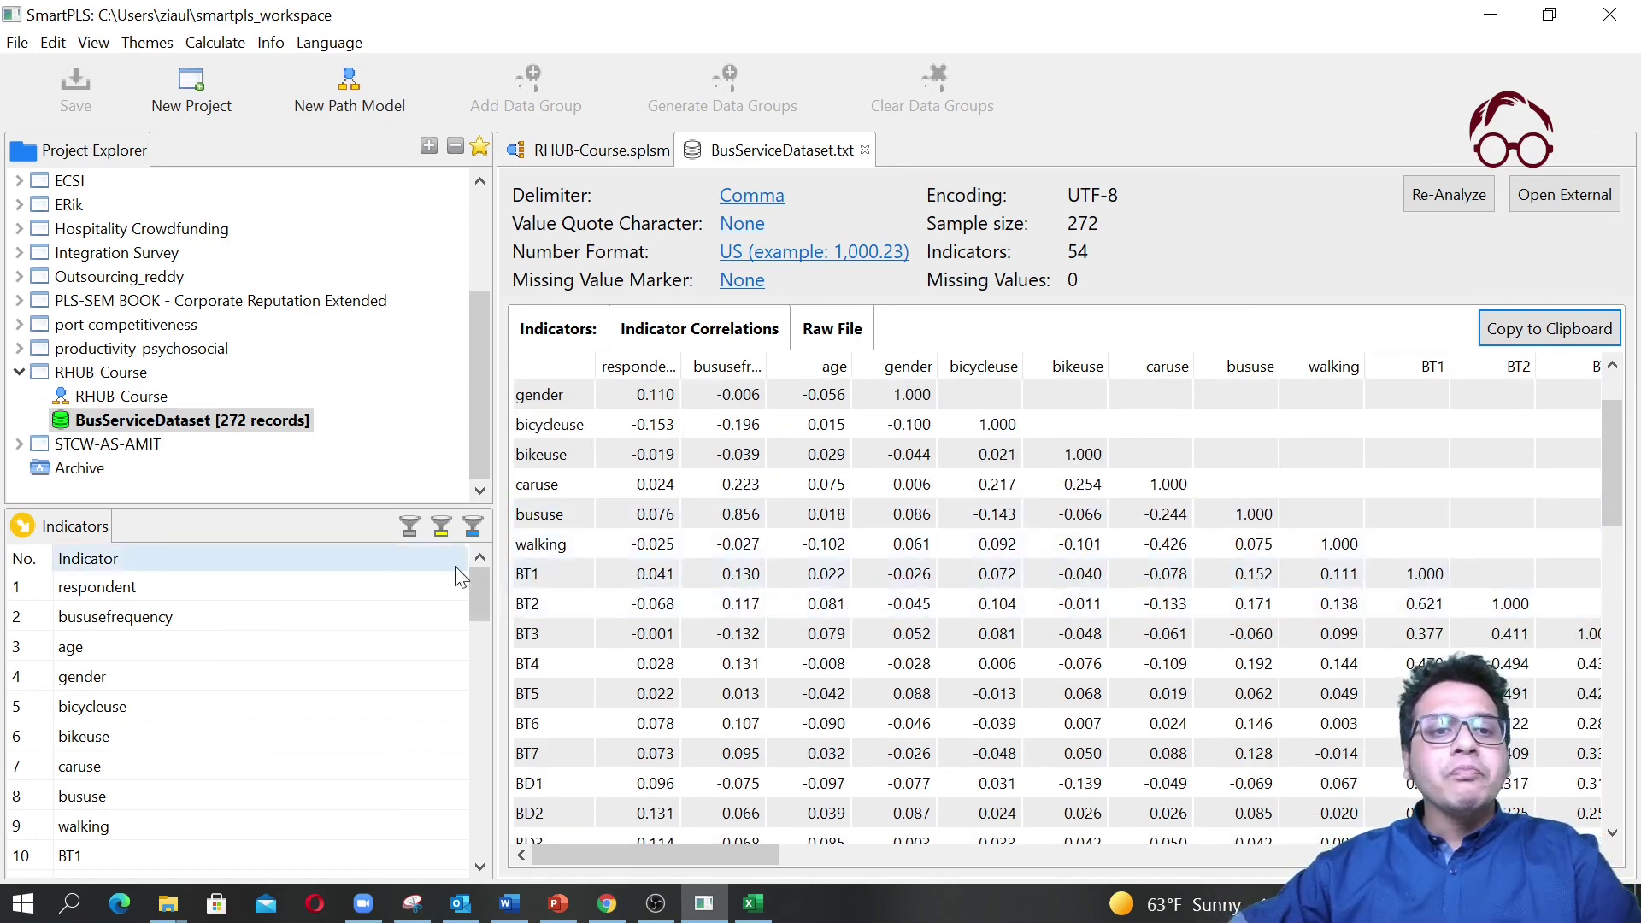
{"action": "left_click", "coordinate": [561, 147]}
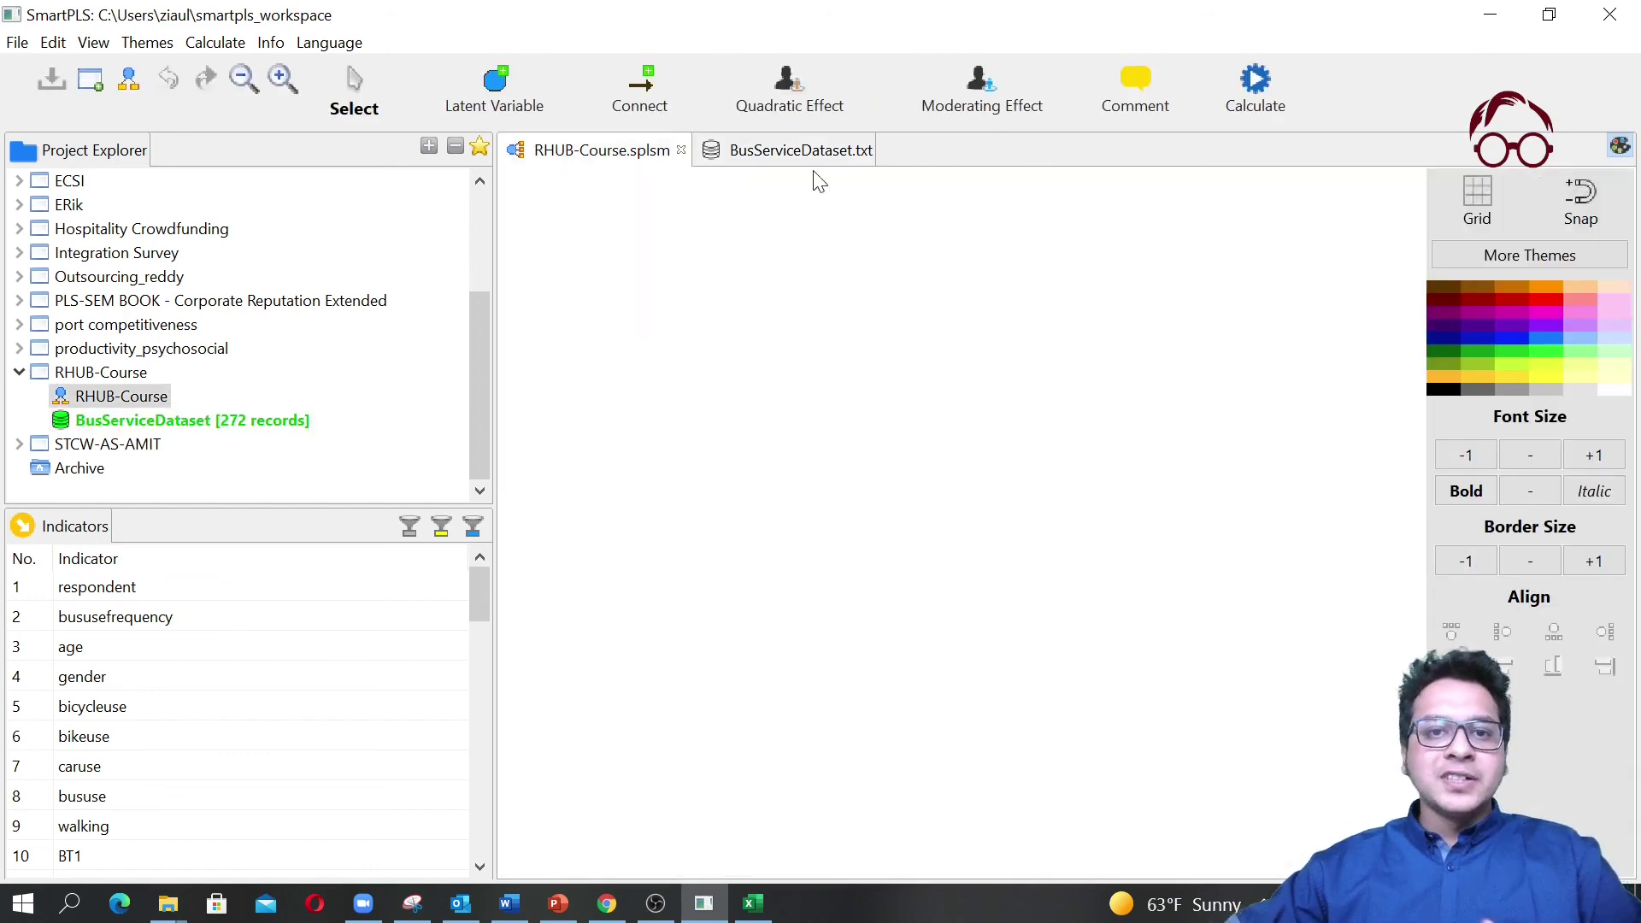
{"action": "left_click", "coordinate": [791, 152]}
{"action": "left_click", "coordinate": [602, 149]}
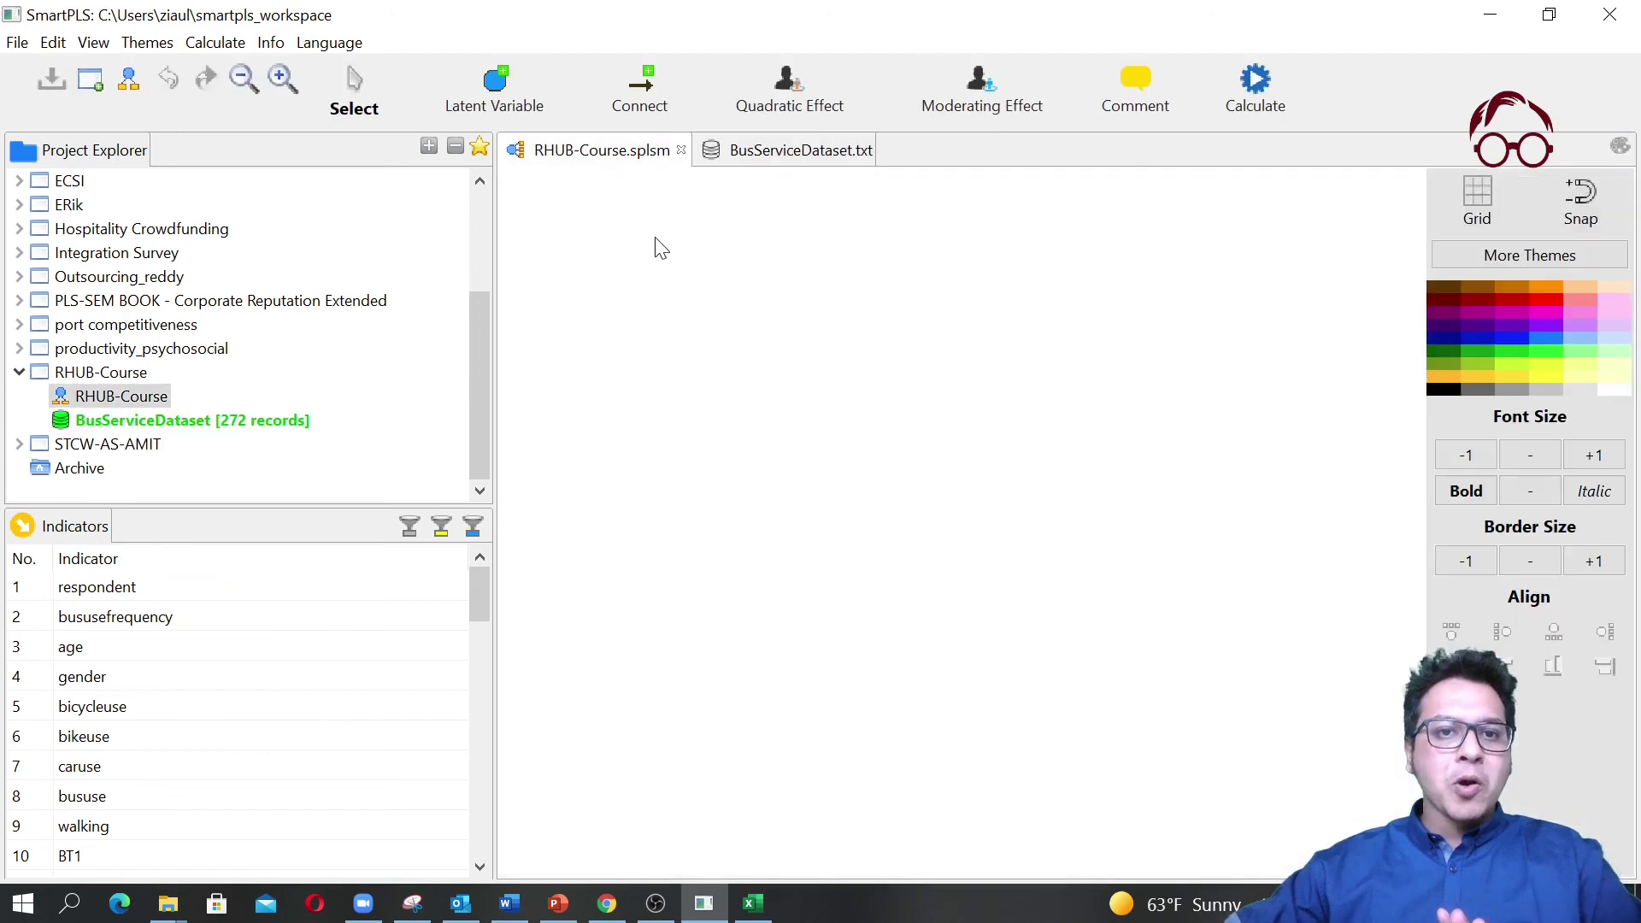